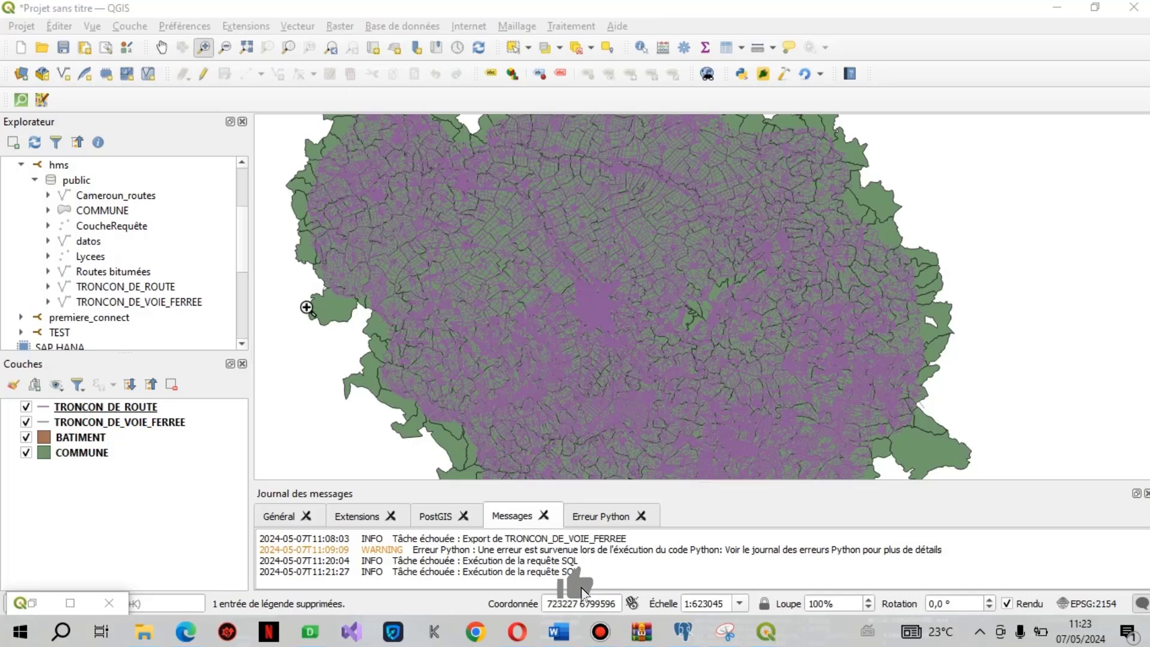
# Hide the COMMUNE, TRONCON_DE_ROUTE and BATIMENT layers so only the TRONCON_DE_VOIE_FERREE railway layer is drawn.
pyautogui.click(26, 453)
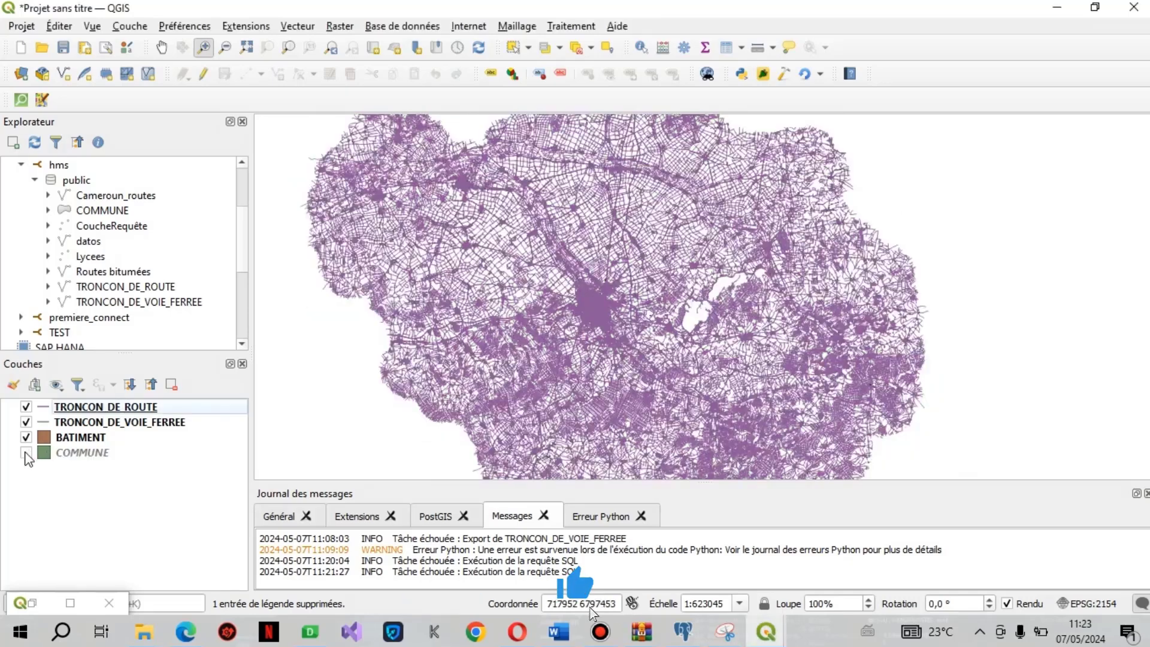
pyautogui.click(161, 48)
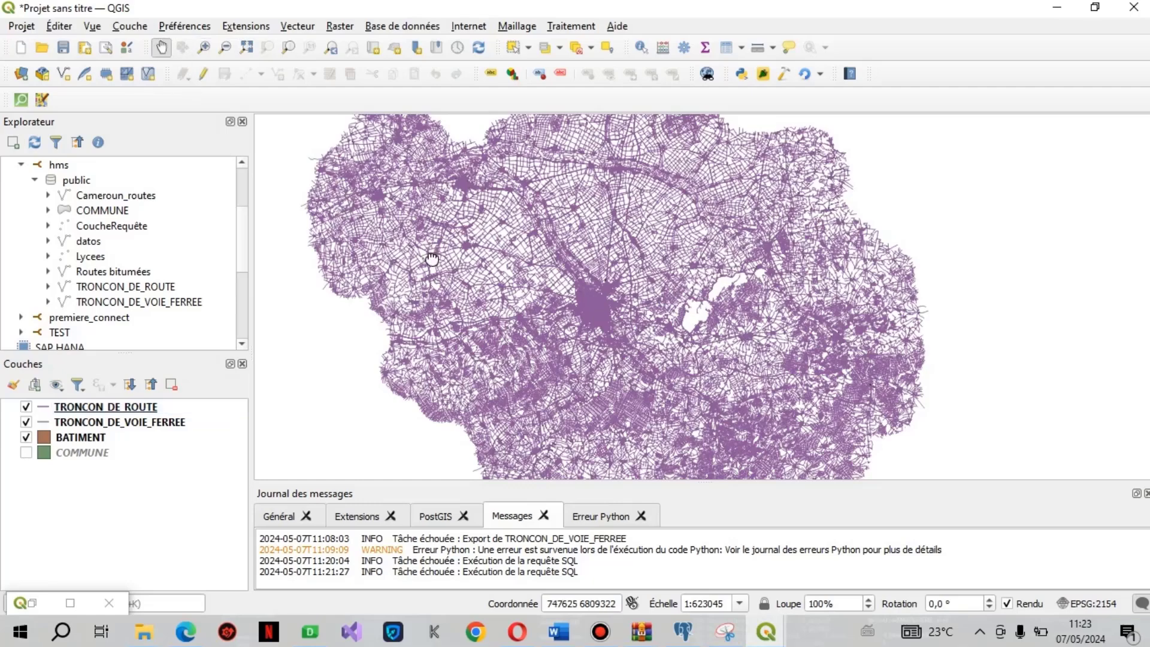
pyautogui.moveTo(432, 258); pyautogui.dragTo(539, 261)
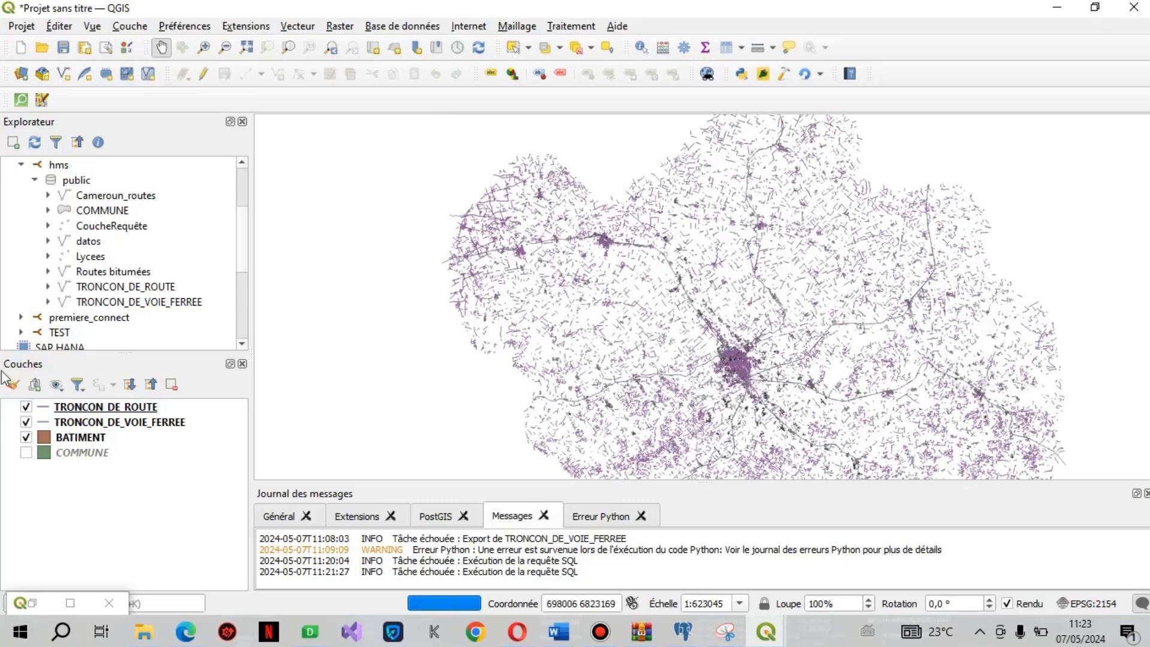
pyautogui.click(25, 408)
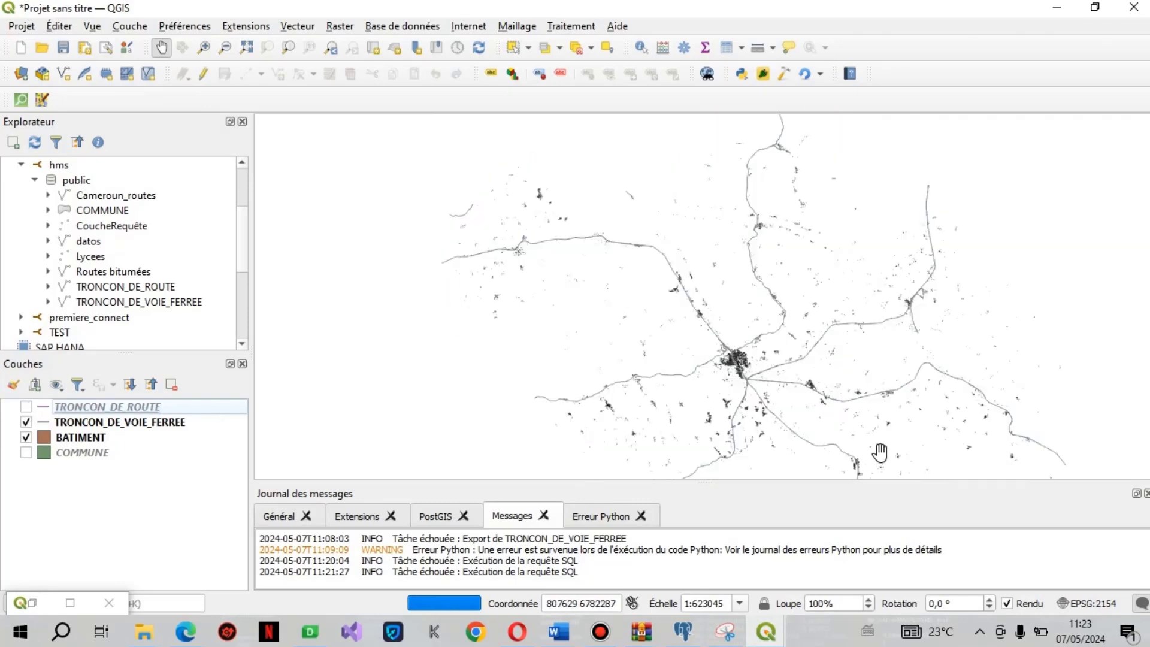
pyautogui.click(26, 439)
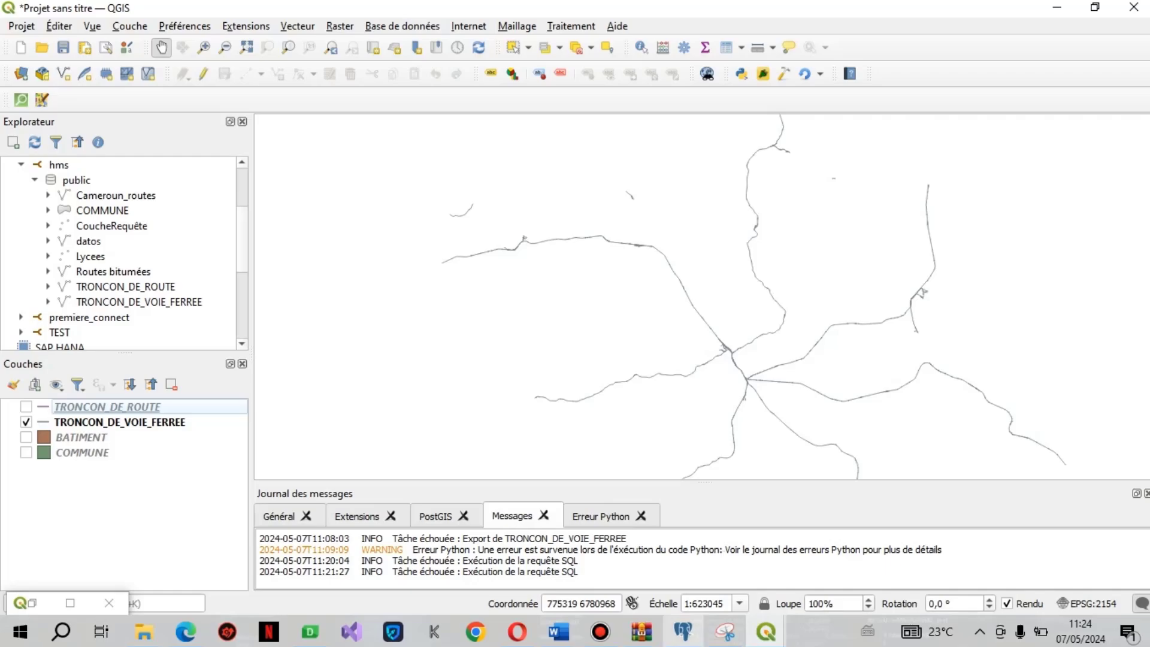
# Switch to pgAdmin and replace the asterisk in the TRONCON_DE_ROUTE query with st_buffer(geom).
pyautogui.moveTo(683, 632)
pyautogui.click(688, 573)
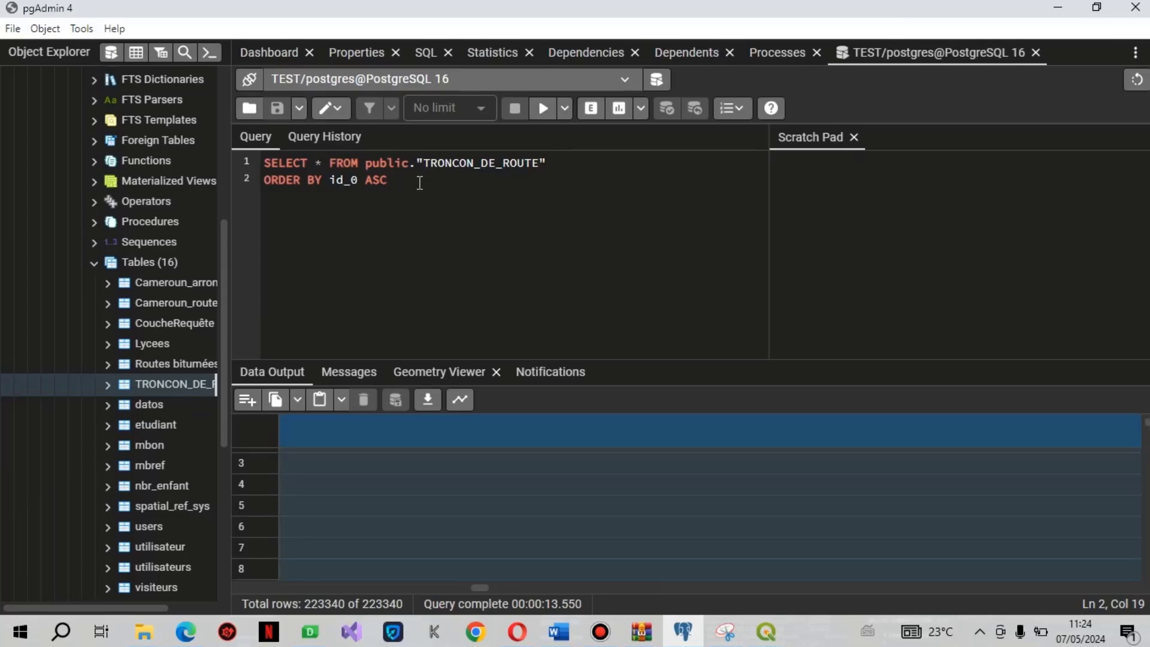
pyautogui.press('Return')
pyautogui.click(323, 165)
pyautogui.press('BackSpace')
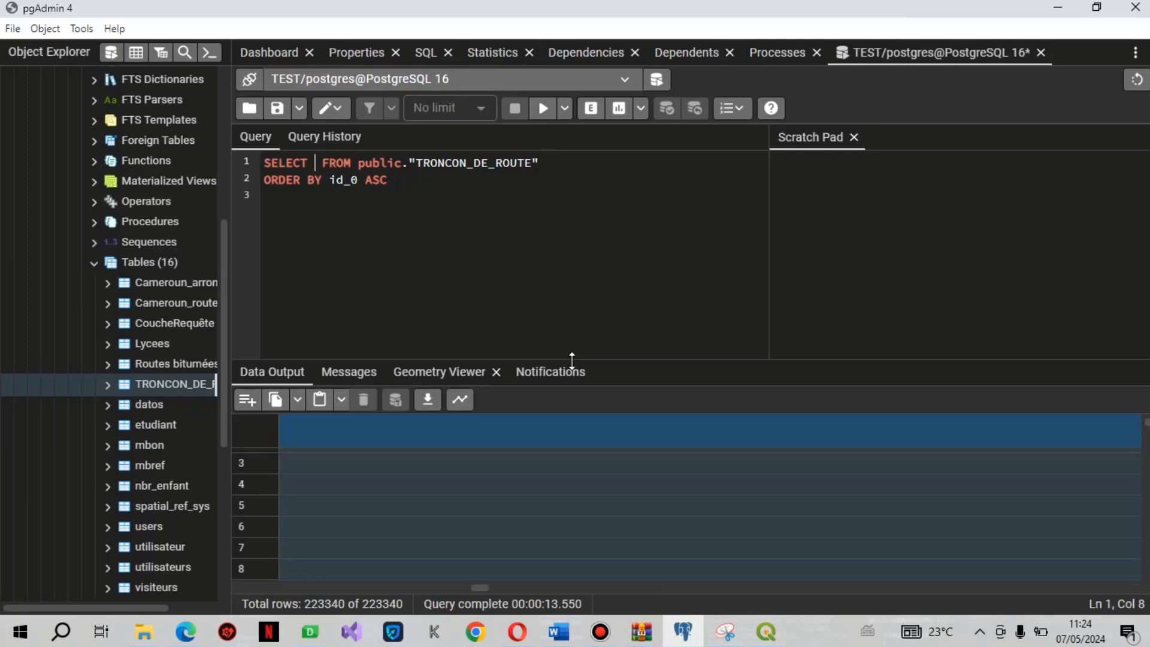
pyautogui.write('st')
pyautogui.write('_buff')
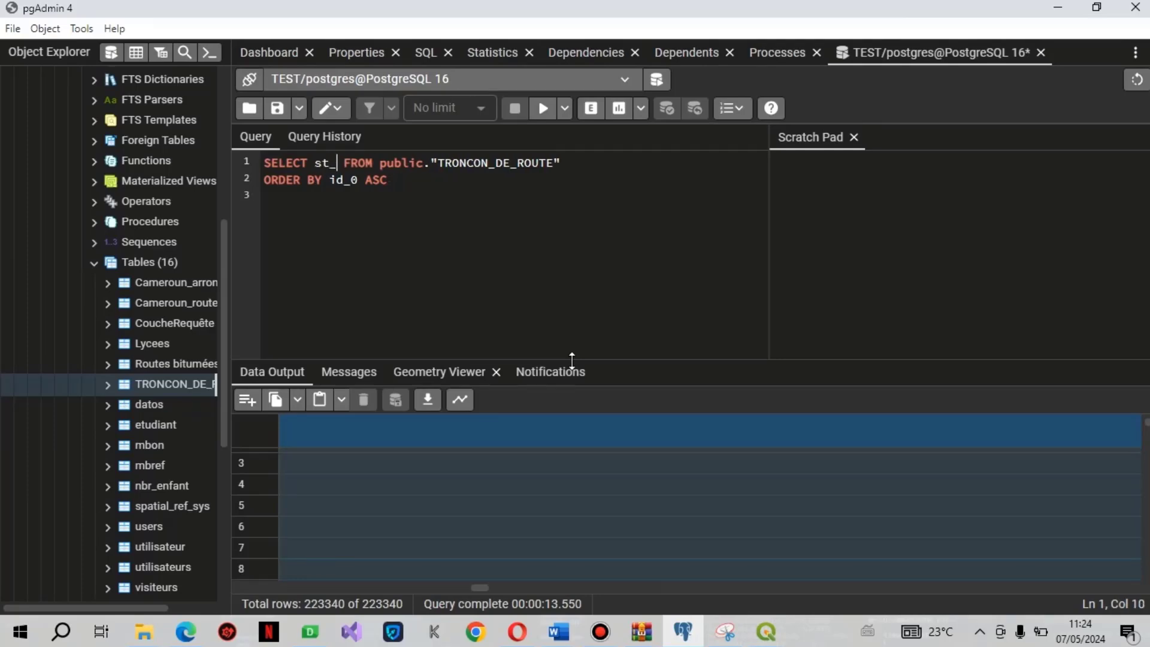
pyautogui.write('er(')
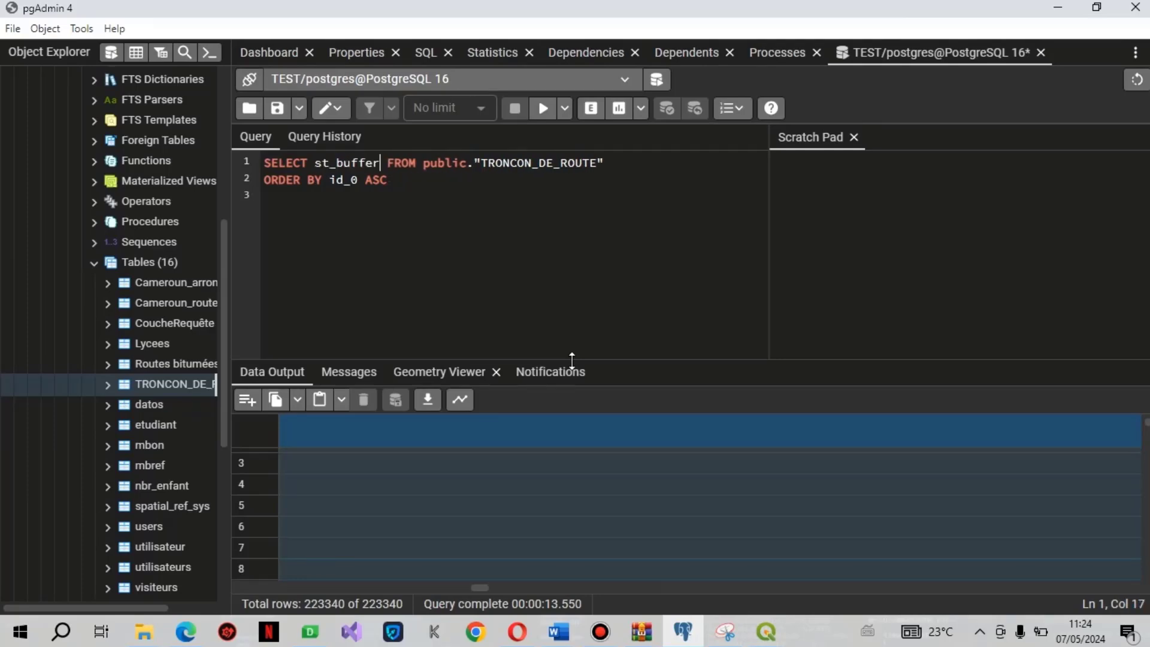
pyautogui.write('geom')
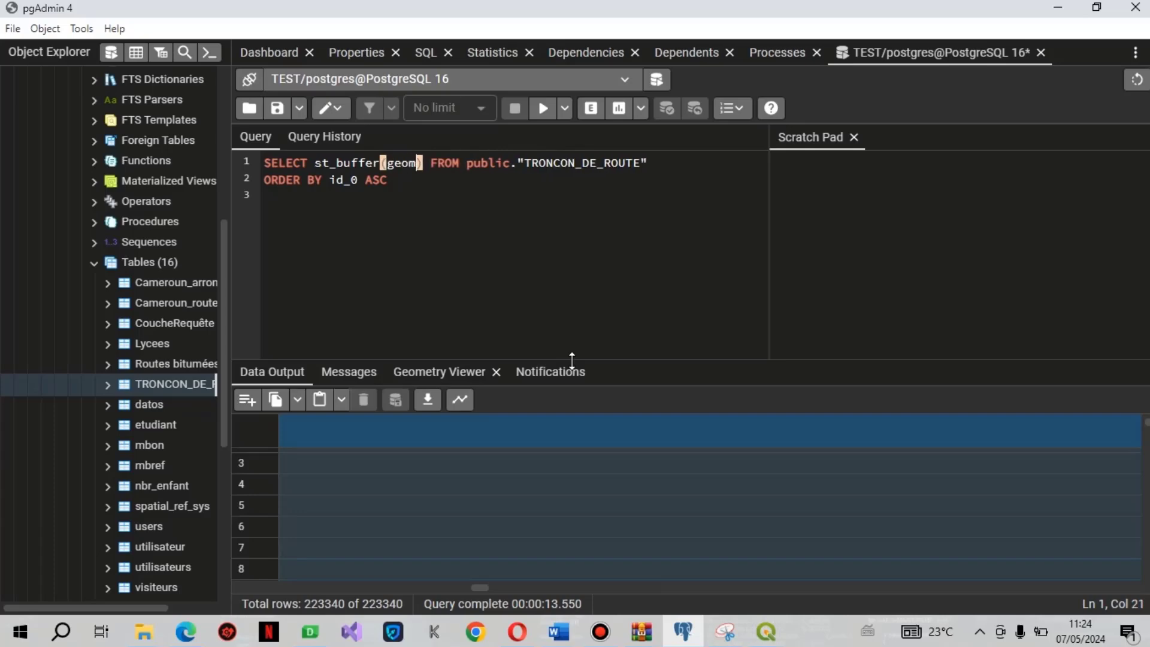
# Shorten the table name in the query to "TRONCON_DE" and slightly widen the object tree.
pyautogui.click(640, 163)
pyautogui.press('BackSpace')
pyautogui.press('BackSpace')
pyautogui.press('BackSpace')
pyautogui.press('BackSpace')
pyautogui.press('BackSpace')
pyautogui.press('BackSpace')
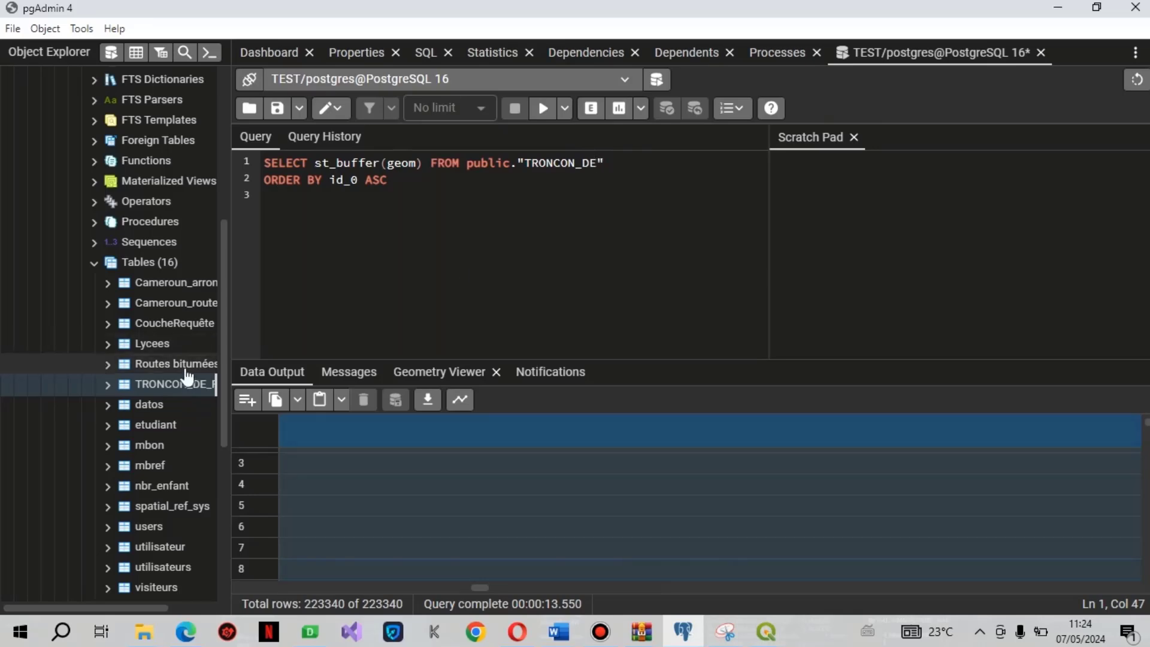
pyautogui.moveTo(324, 370); pyautogui.dragTo(232, 342)
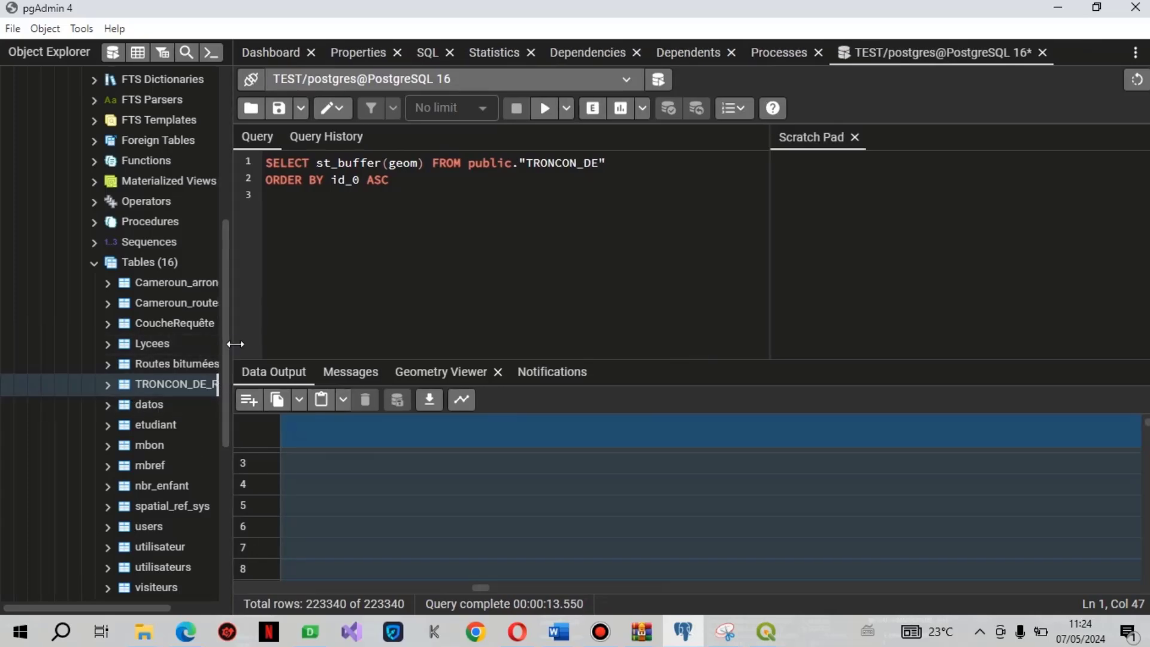
# Switch to the QGIS DB Manager and write select st_buffer(geom) from public."TRONCON_DE_VOIE_FERREE" in the hms query.
pyautogui.moveTo(766, 632)
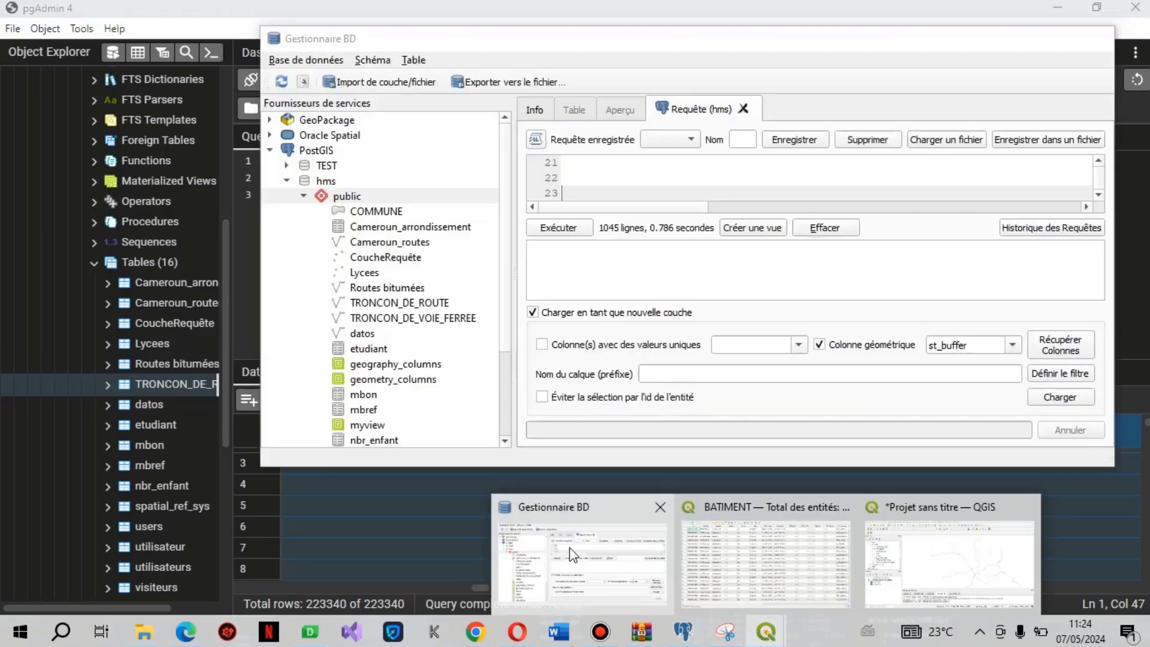
pyautogui.click(572, 554)
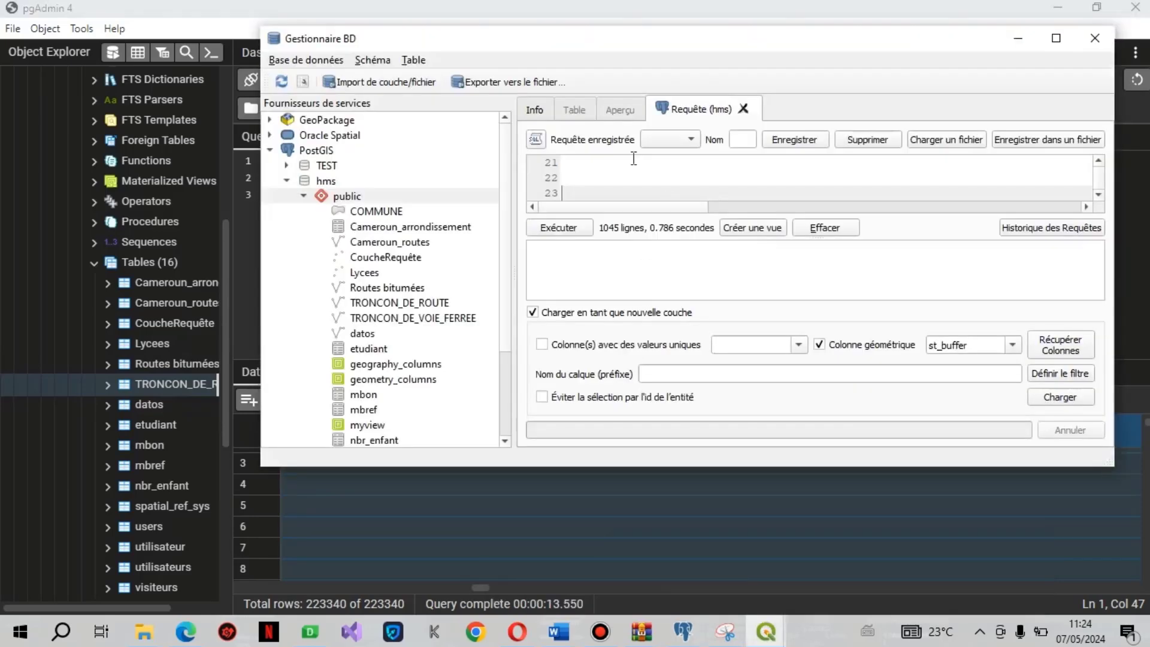
pyautogui.write('sele')
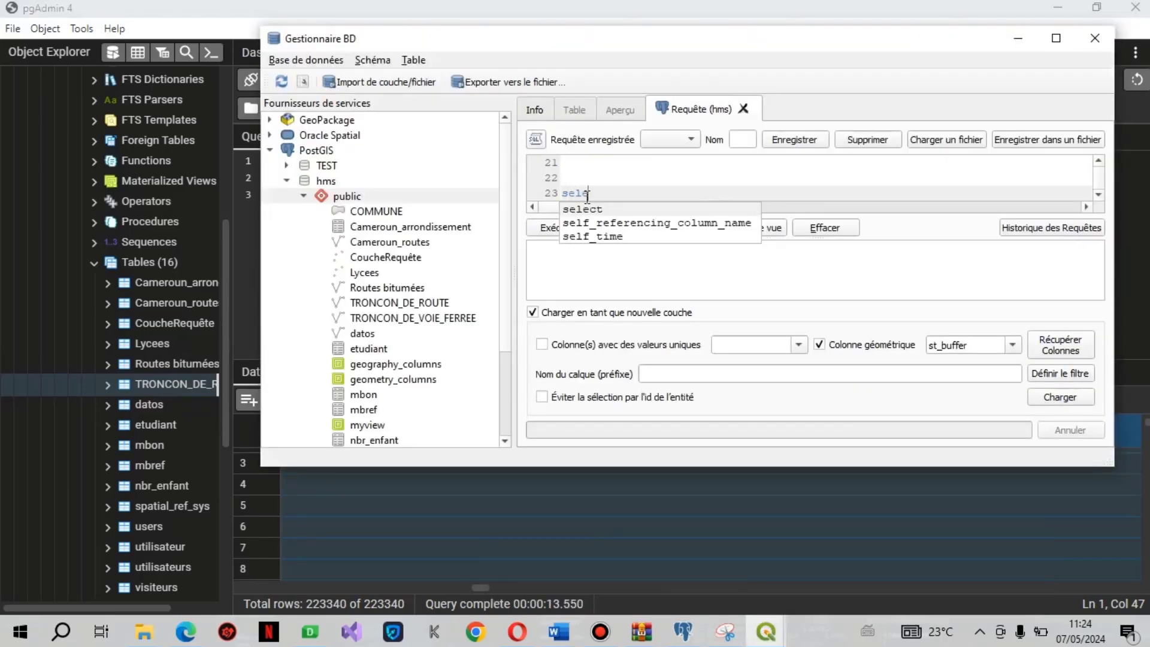
pyautogui.write('ct st_bu')
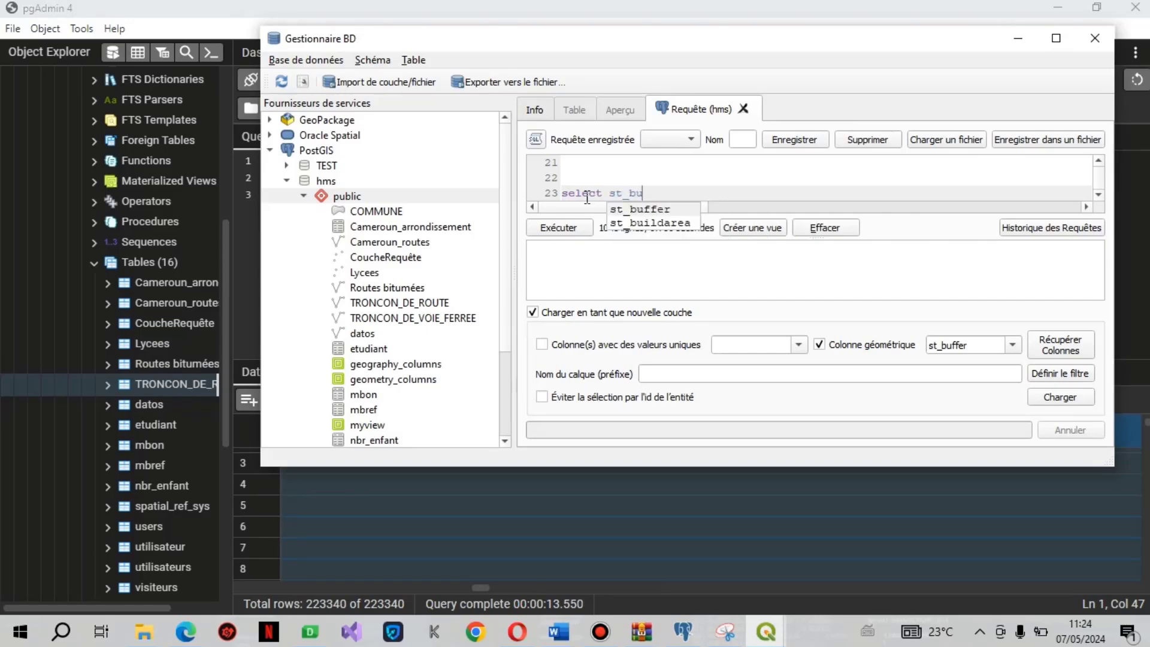
pyautogui.press('Return')
pyautogui.write('(geom')
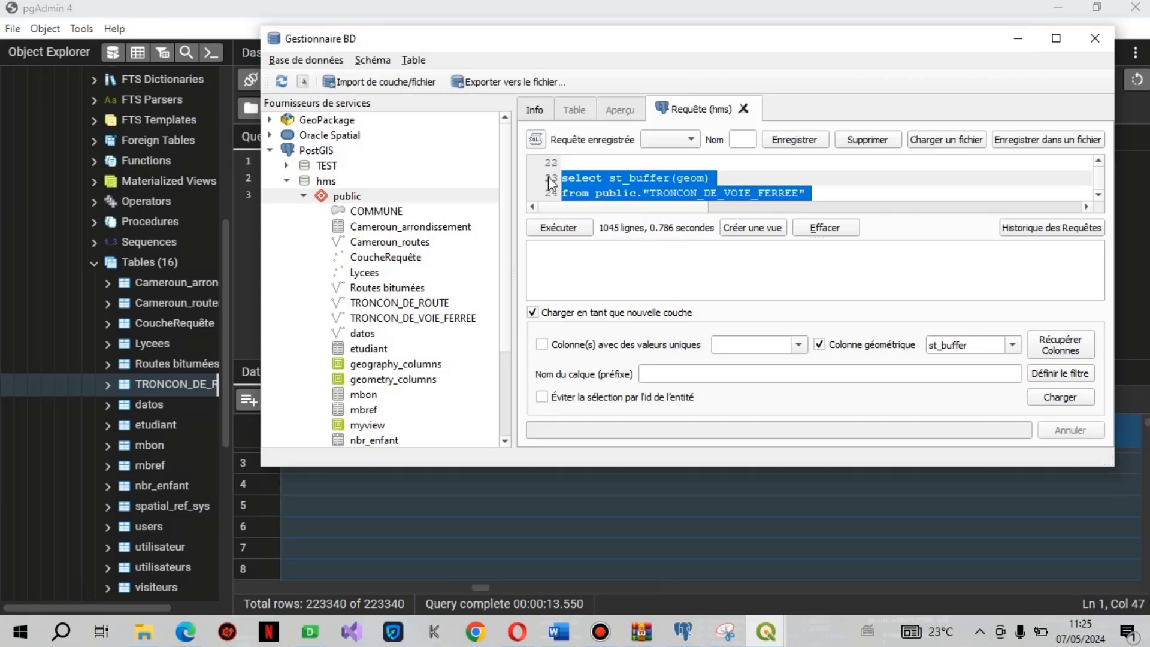
# Return to pgAdmin, replace the old query with select st_buffer(geom) from public."TRONCON_DE_VOIE_FERREE", and run it.
pyautogui.click(1018, 38)
pyautogui.click(423, 179)
pyautogui.moveTo(423, 179); pyautogui.dragTo(264, 166)
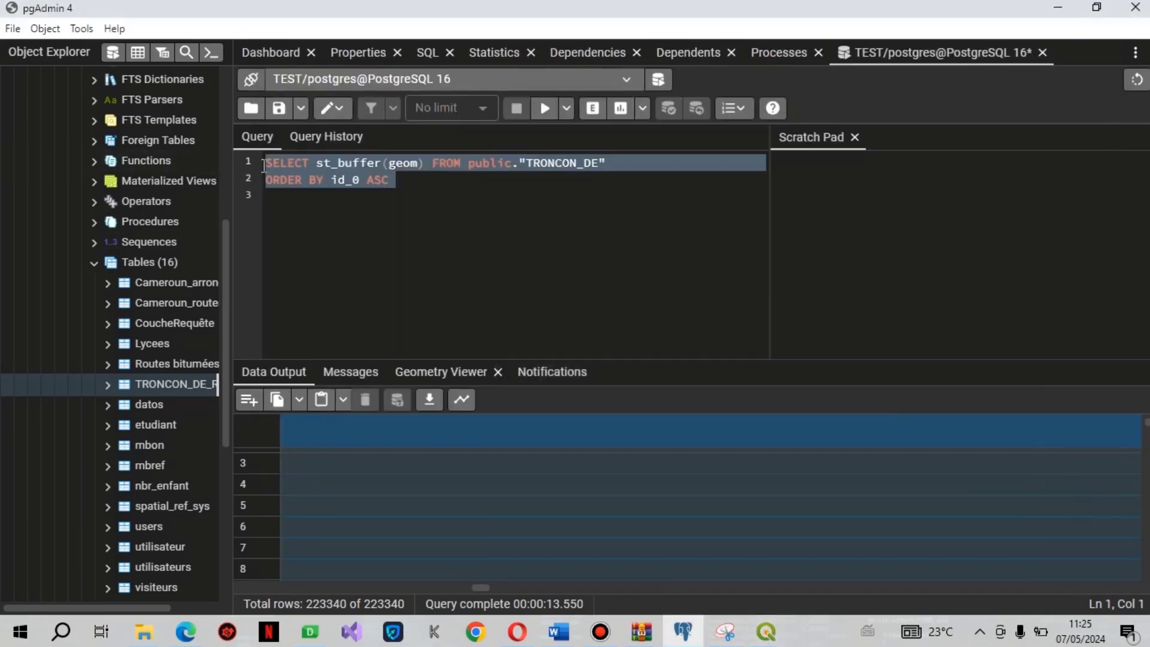
pyautogui.write('select st_buffer(geom) from public."TRONCON_DE_VOIE_FERREE"')
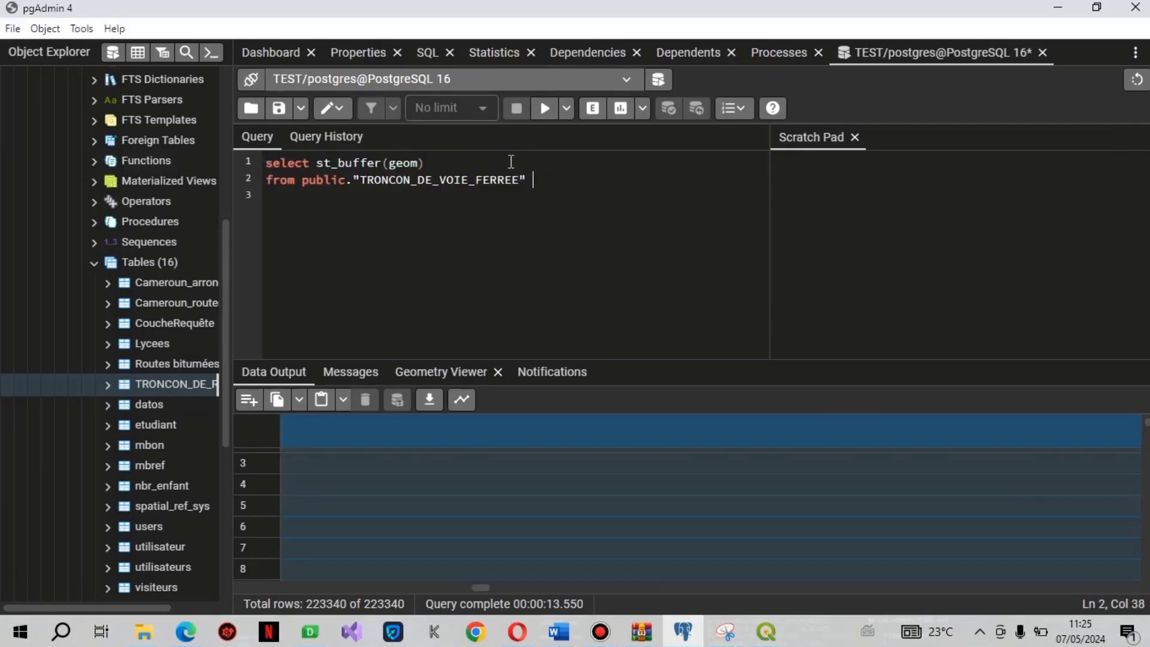
pyautogui.moveTo(526, 179); pyautogui.dragTo(270, 154)
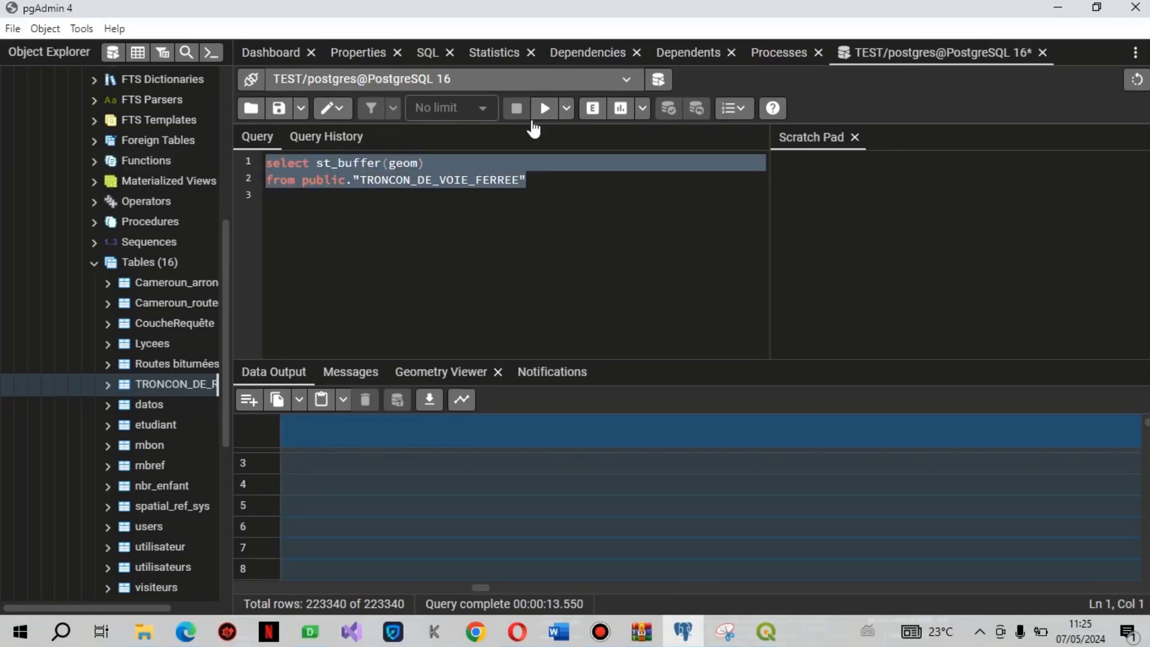
pyautogui.press('F5')
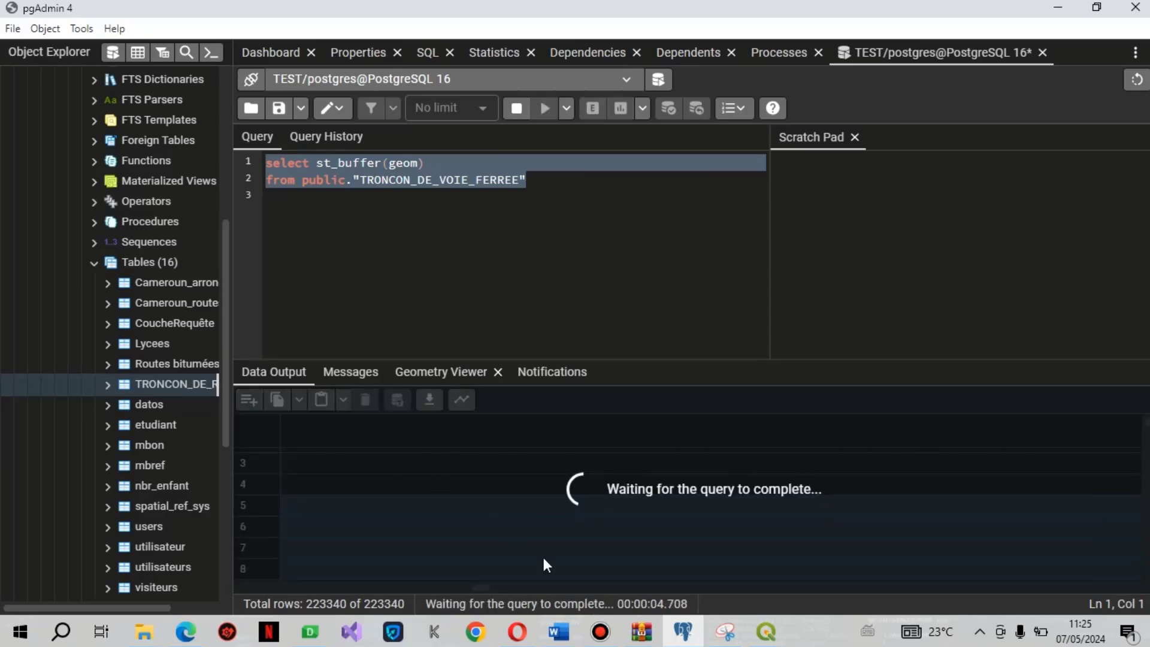
# Switch to the DB Manager and try to run the st_buffer(geom) query on the hms database.
pyautogui.moveTo(767, 631)
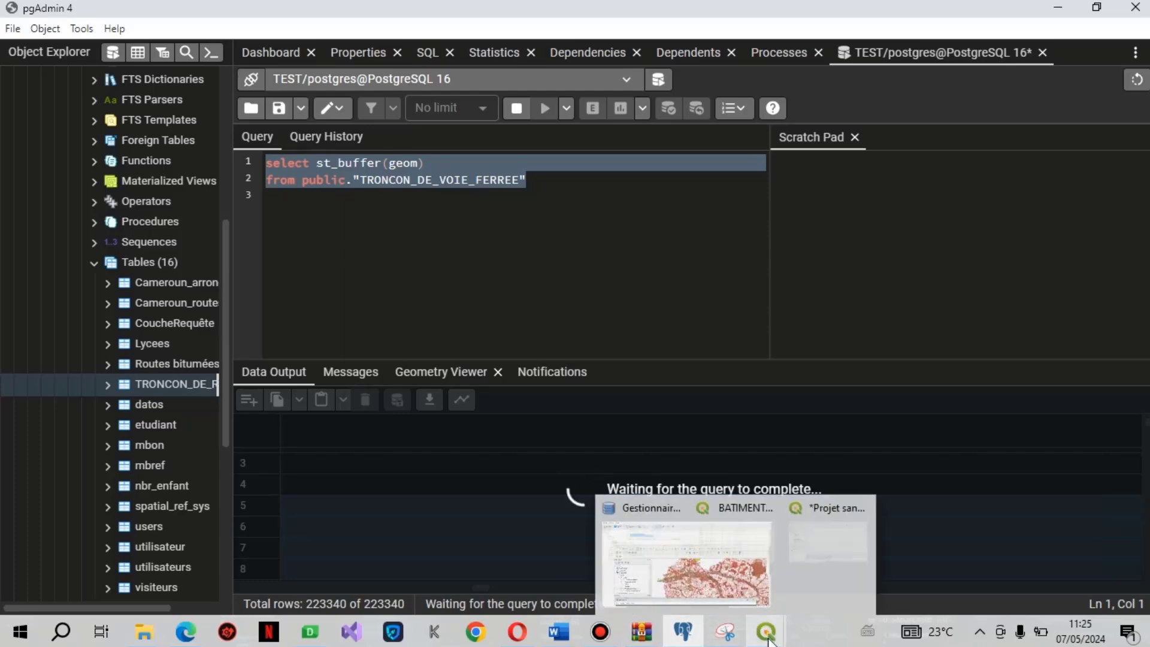
pyautogui.click(566, 530)
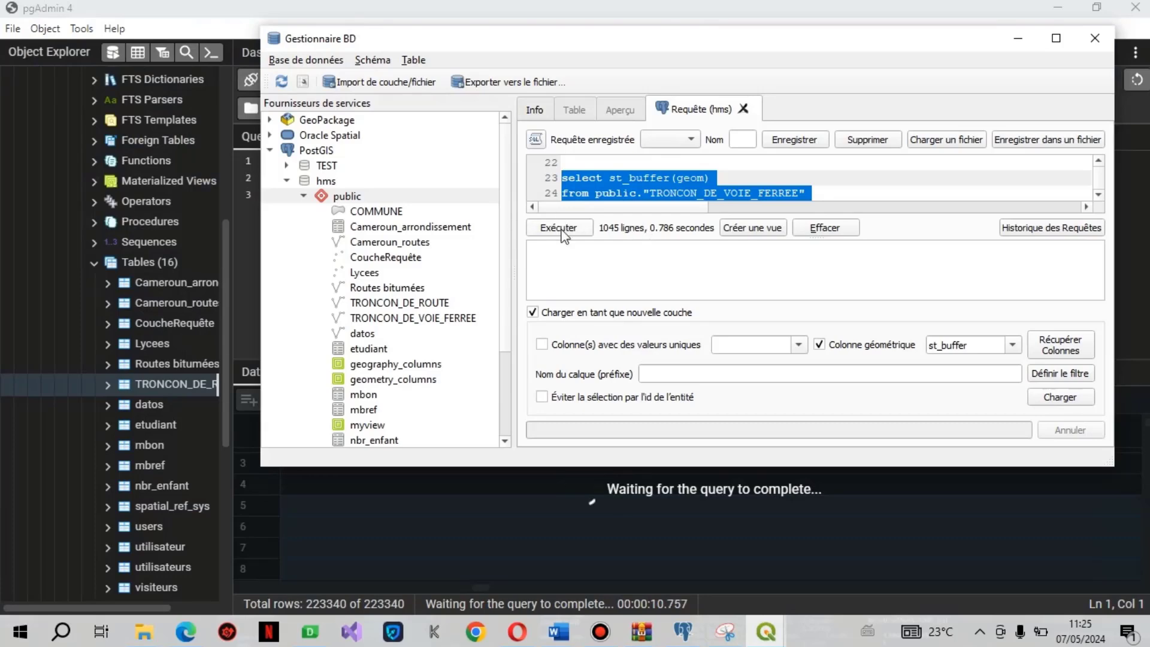
pyautogui.click(563, 231)
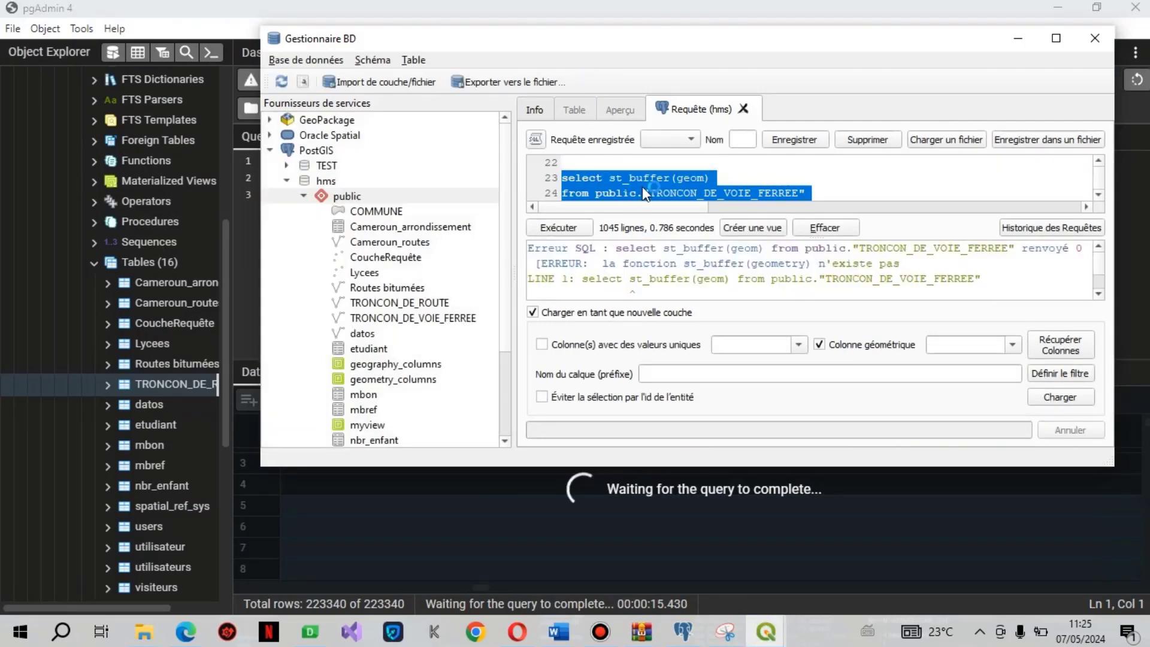
# Add a buffer distance of 200 to the st_buffer call and run the two-line railway query.
pyautogui.click(707, 179)
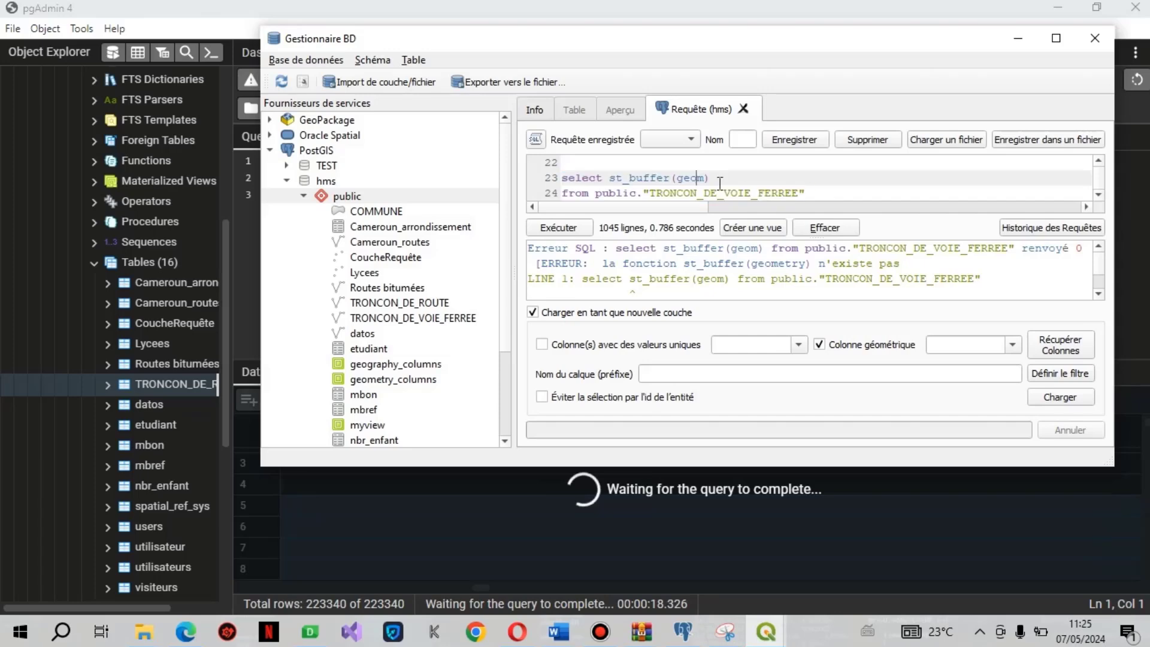
pyautogui.write(',200')
pyautogui.keyDown('shift'); pyautogui.click(563, 177); pyautogui.keyUp('shift')
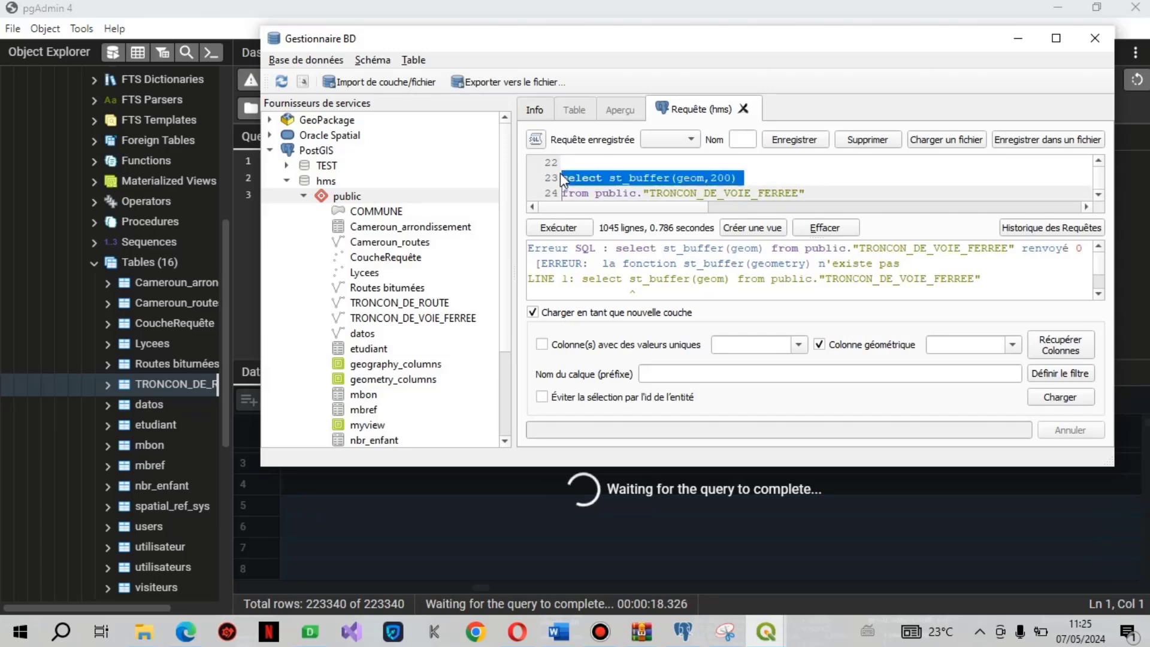
pyautogui.moveTo(562, 178); pyautogui.dragTo(769, 208)
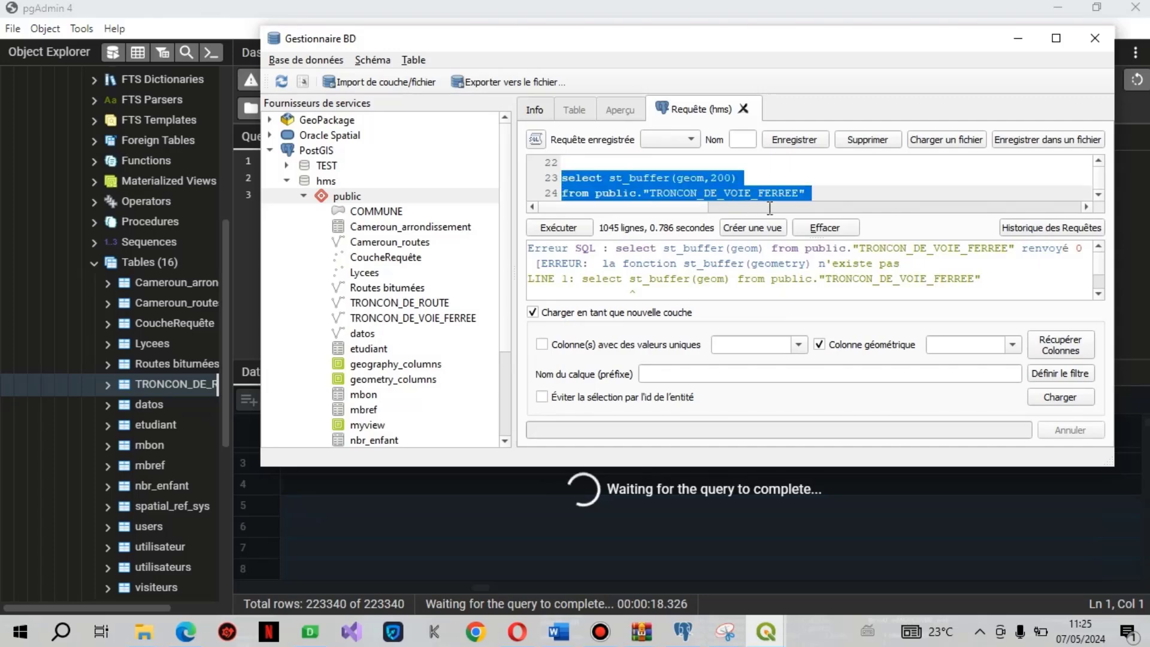
pyautogui.click(559, 228)
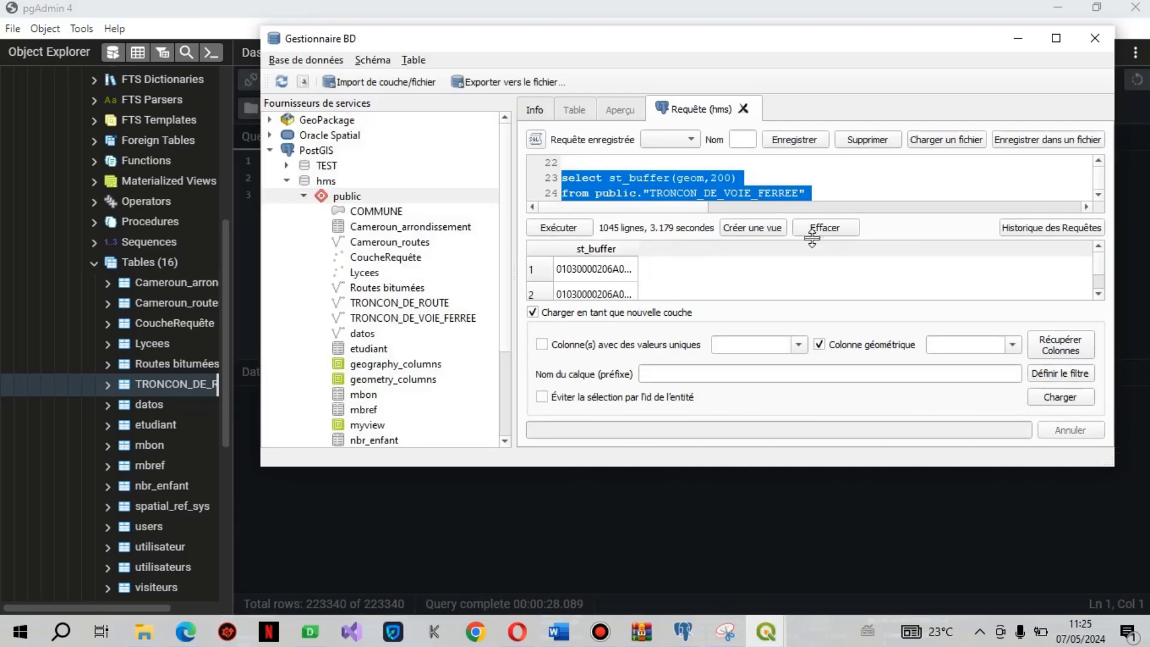
# Back in pgAdmin, add the distance 200 to the st_buffer call and run the query in a new database session.
pyautogui.click(1023, 36)
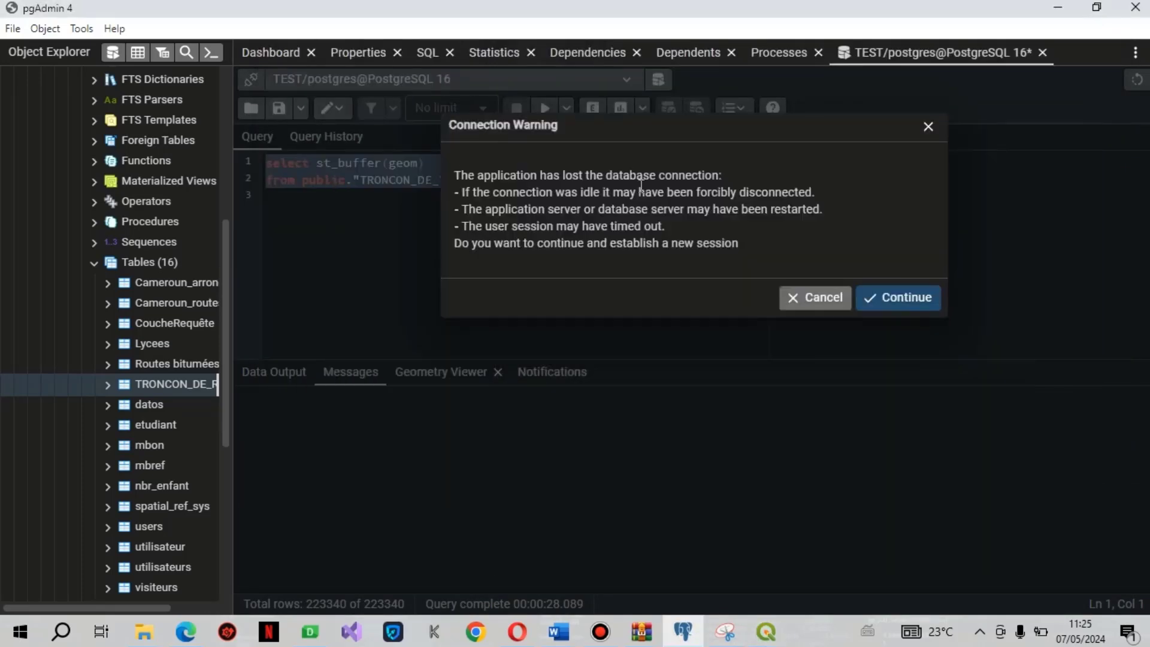
pyautogui.click(825, 299)
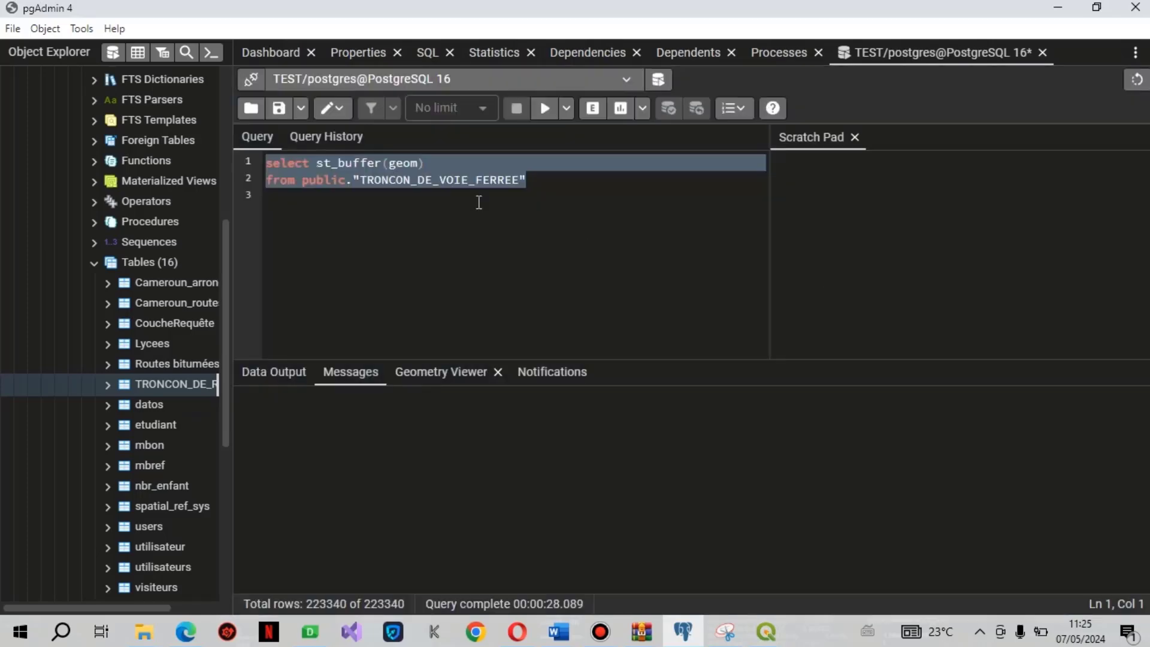
pyautogui.click(412, 164)
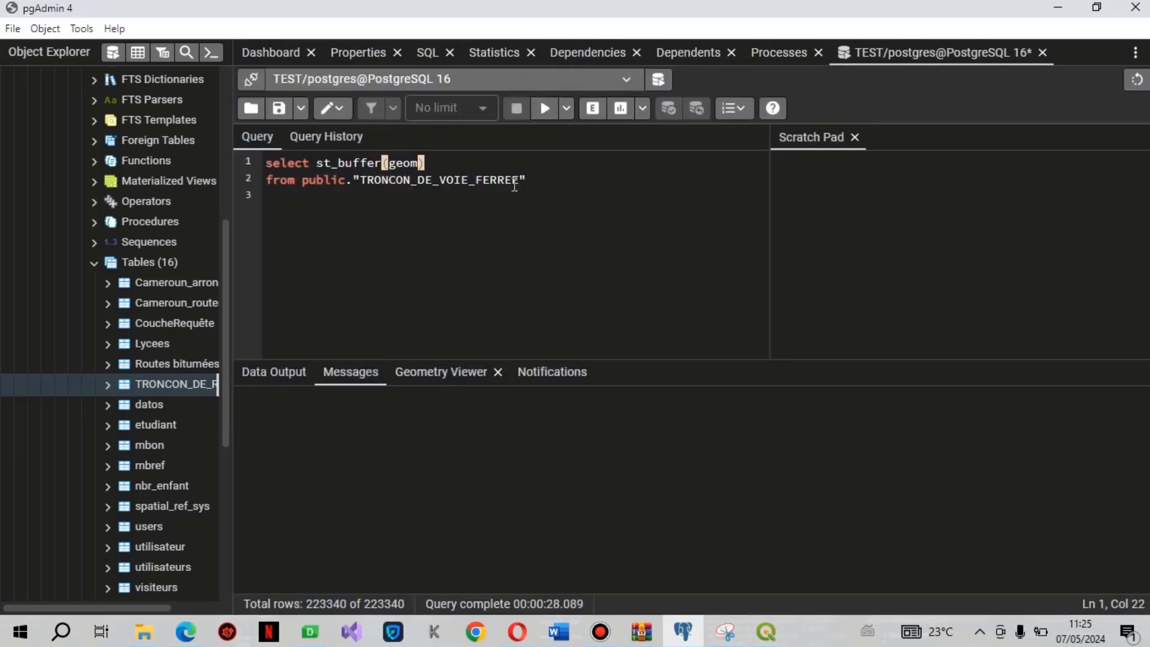
pyautogui.write(',200')
pyautogui.moveTo(533, 180); pyautogui.dragTo(246, 166)
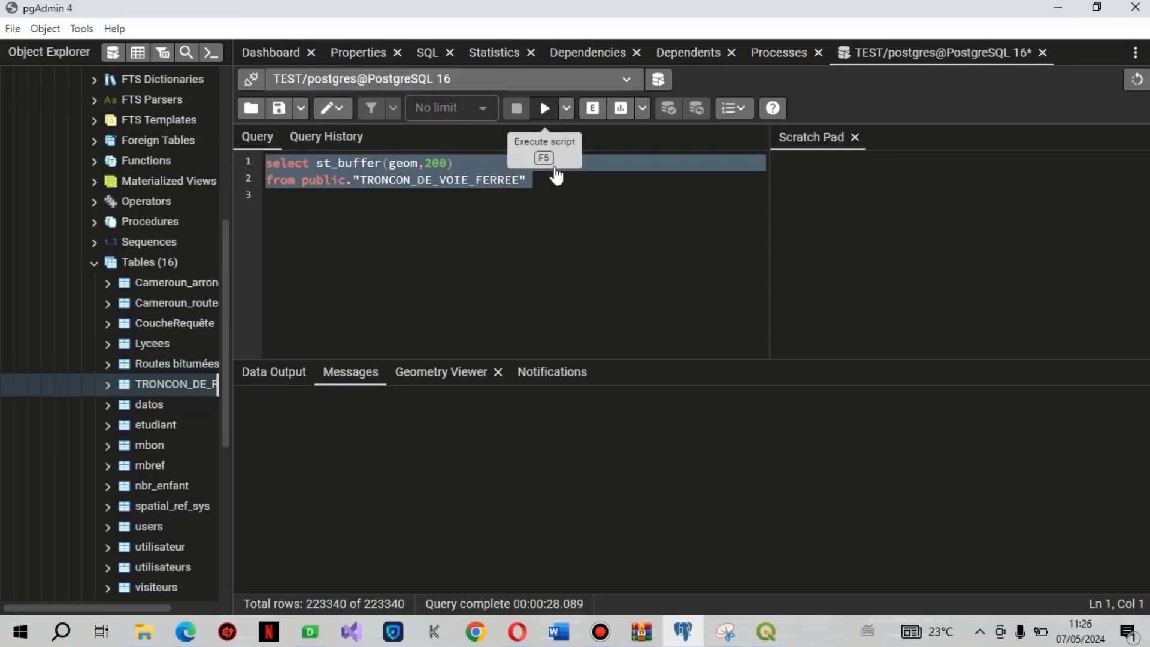
pyautogui.press('F5')
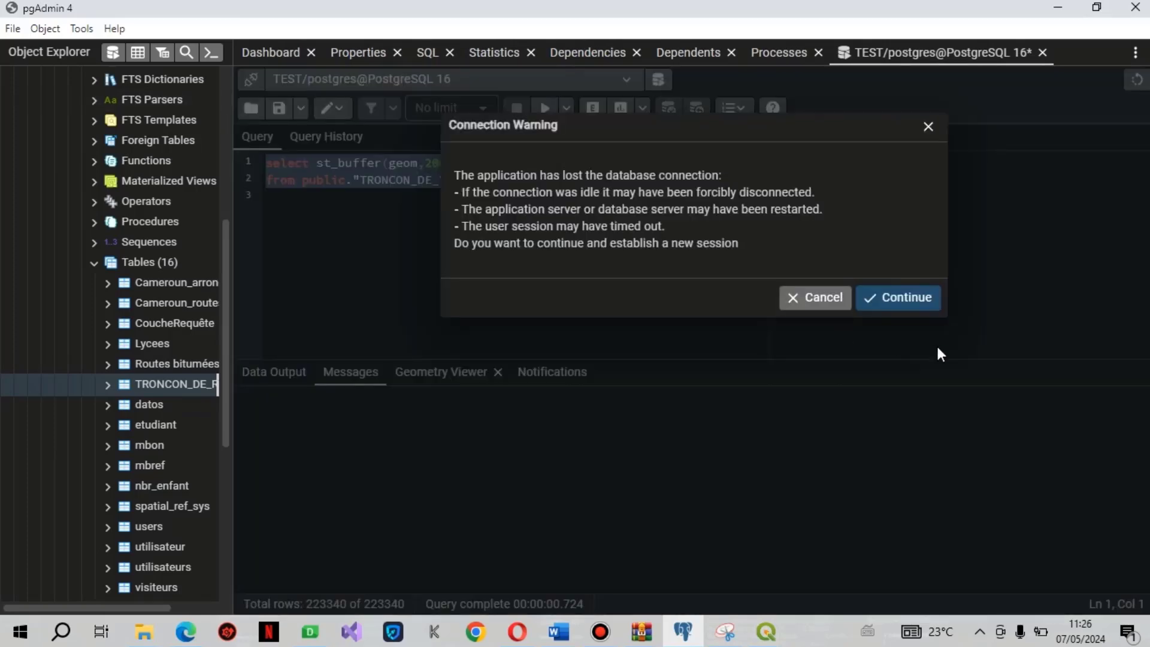
pyautogui.click(909, 307)
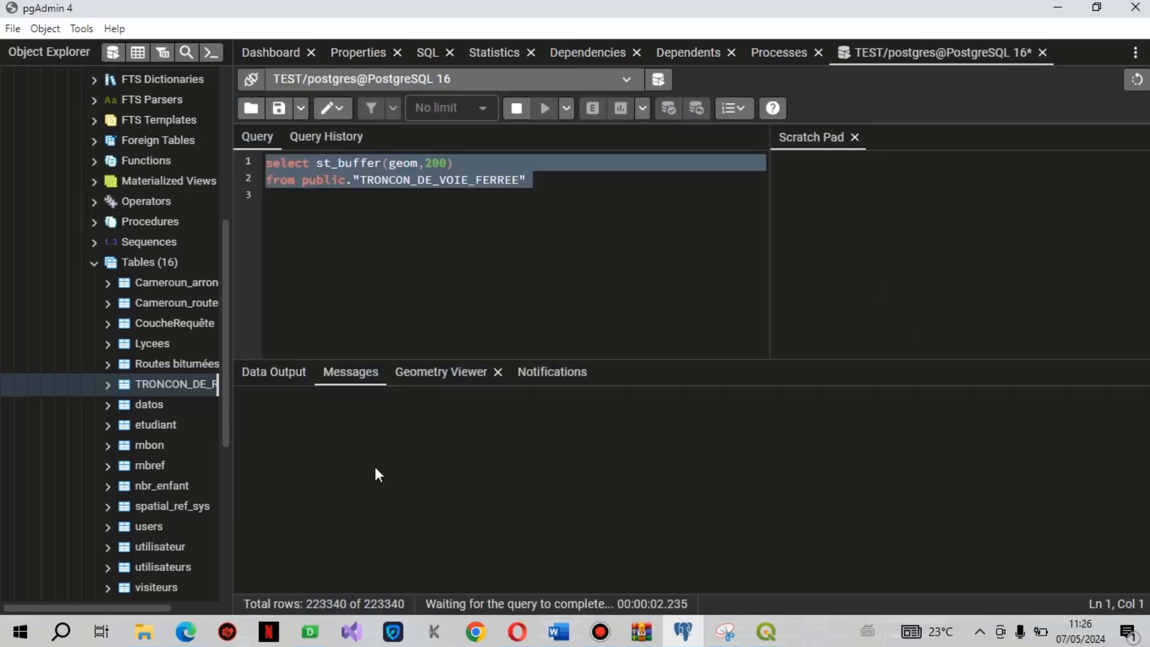
# Switch to the QGIS DB Manager and load the railway buffer query as a new layer, with st_buffer as the geometry column.
pyautogui.click(287, 433)
pyautogui.click(683, 632)
pyautogui.moveTo(759, 633)
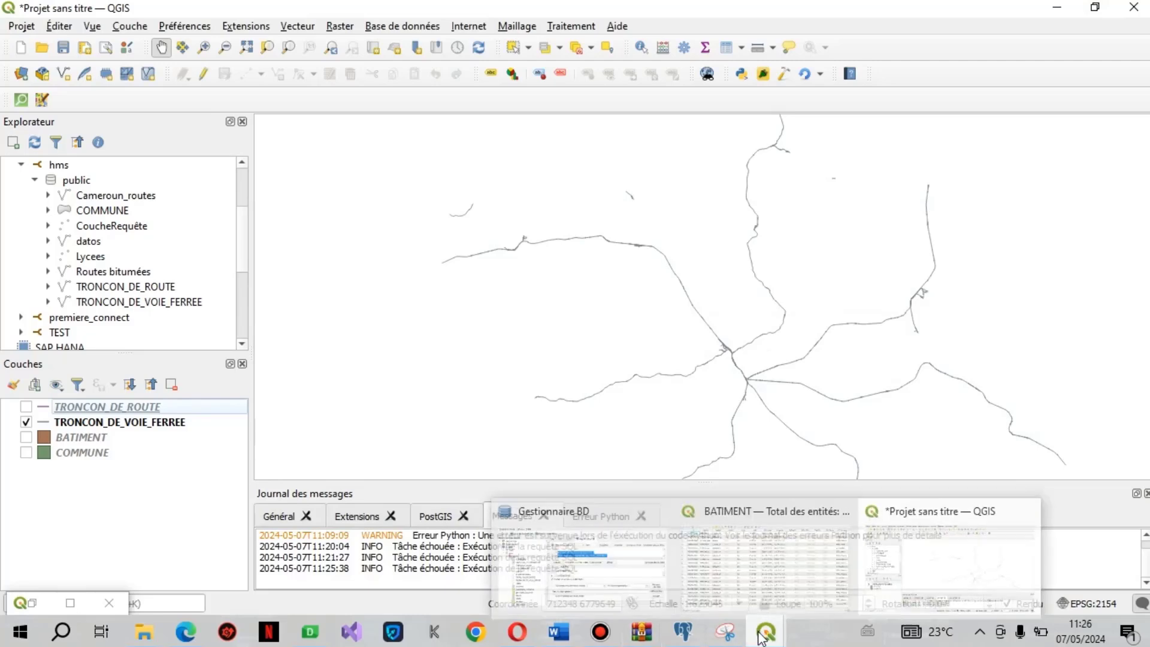
pyautogui.click(617, 555)
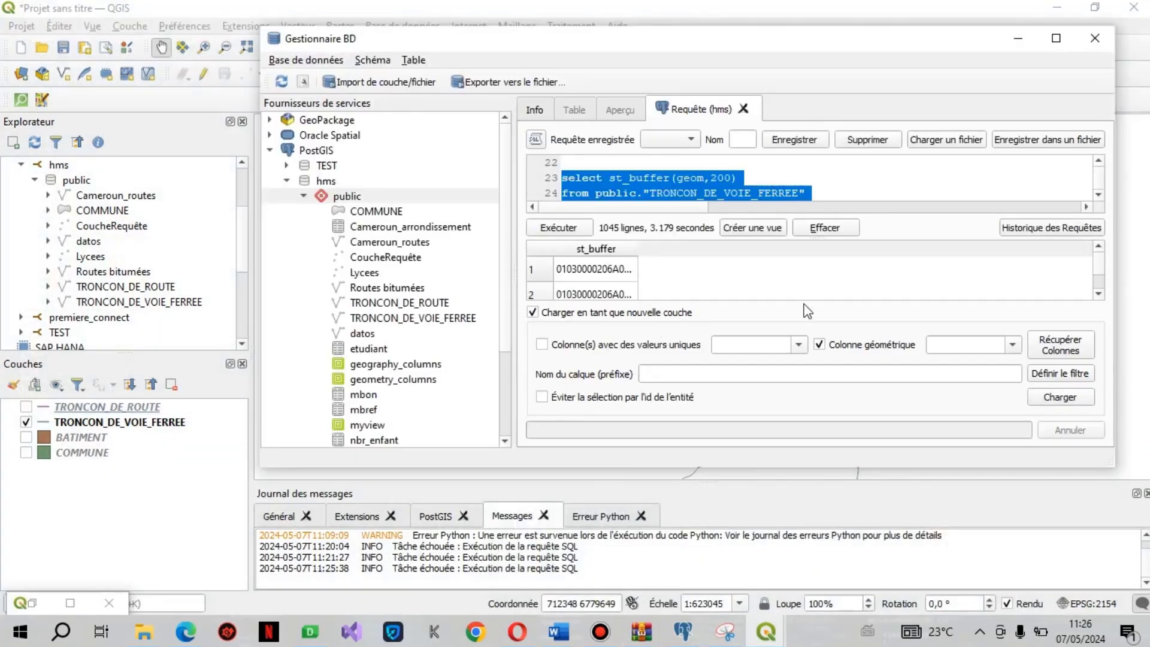
pyautogui.click(1009, 346)
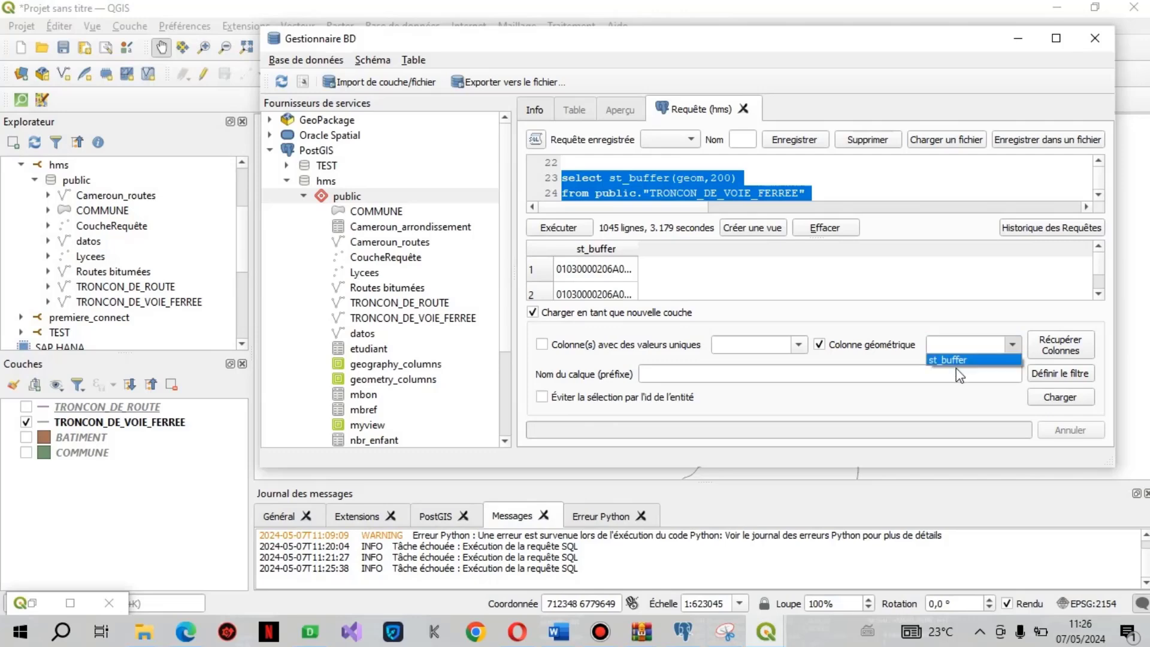
pyautogui.click(959, 360)
pyautogui.click(1049, 395)
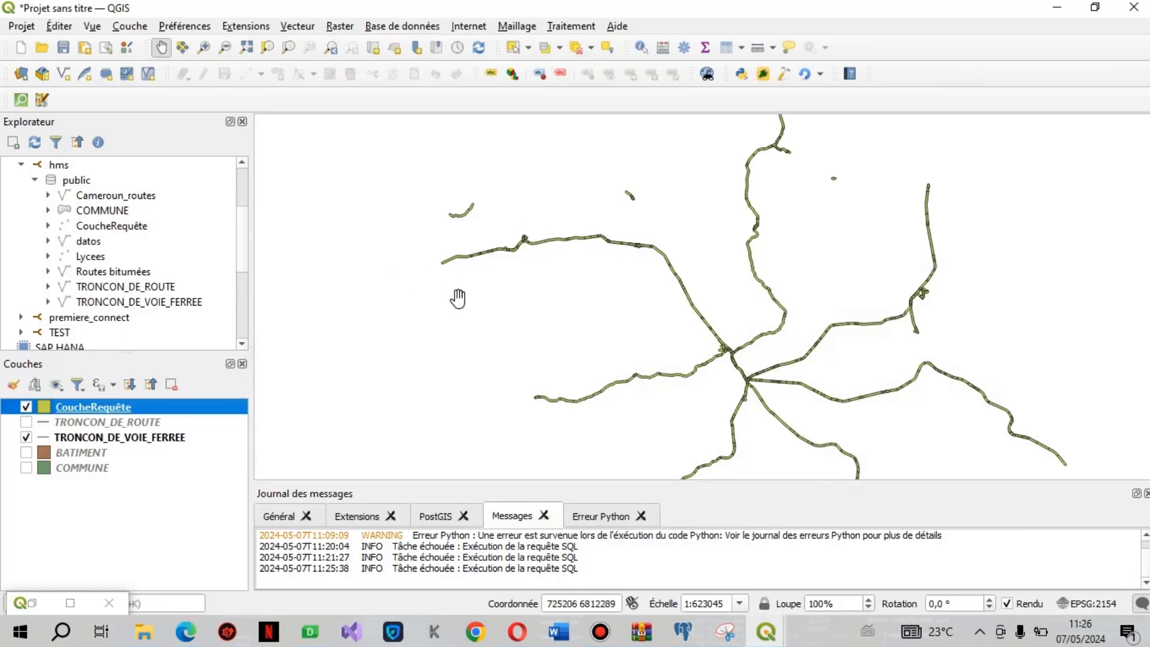
# Turn on the TRONCON_DE_ROUTE layer to see the roads with the buffers, and return to the DB Manager.
pyautogui.click(26, 427)
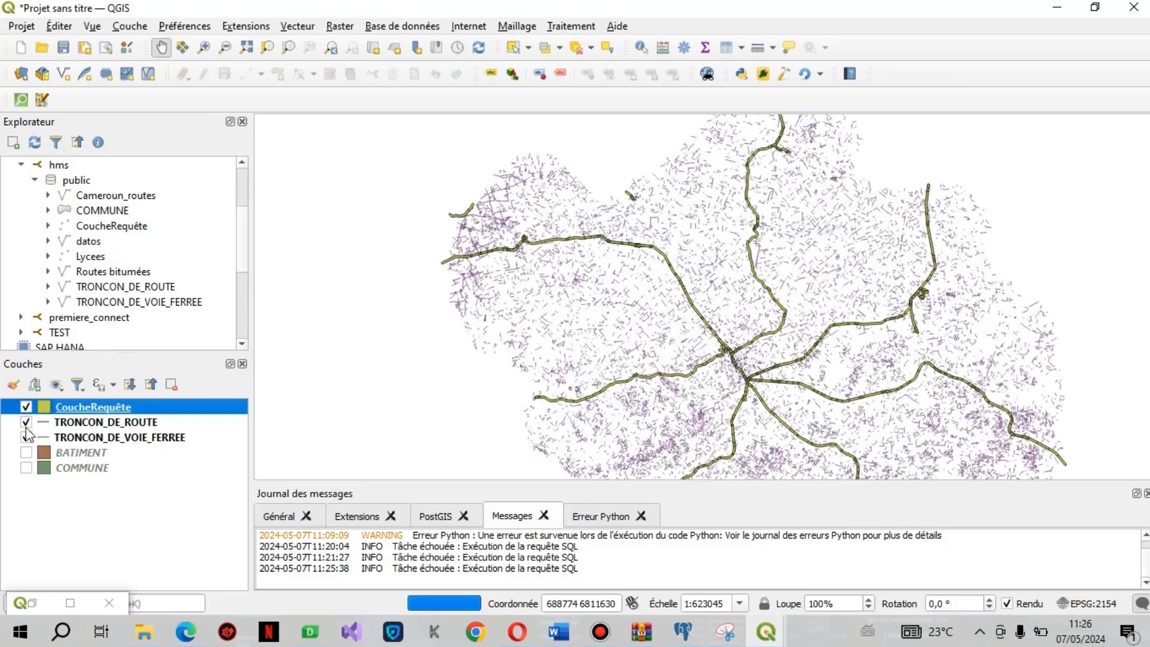
pyautogui.click(26, 436)
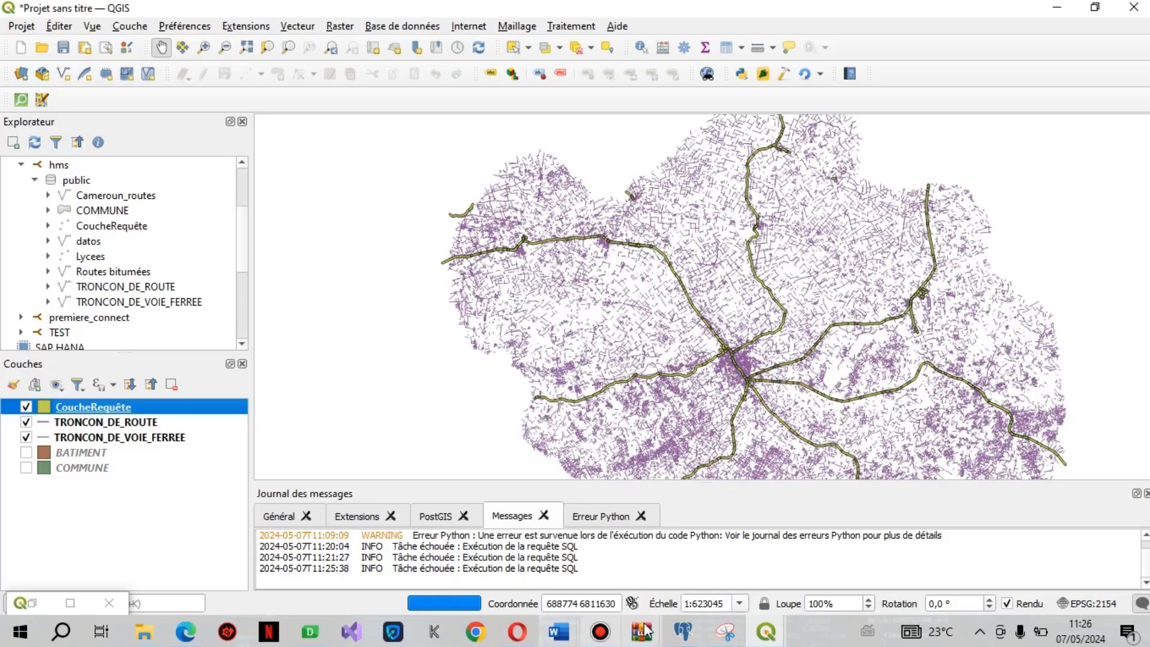
pyautogui.moveTo(767, 631)
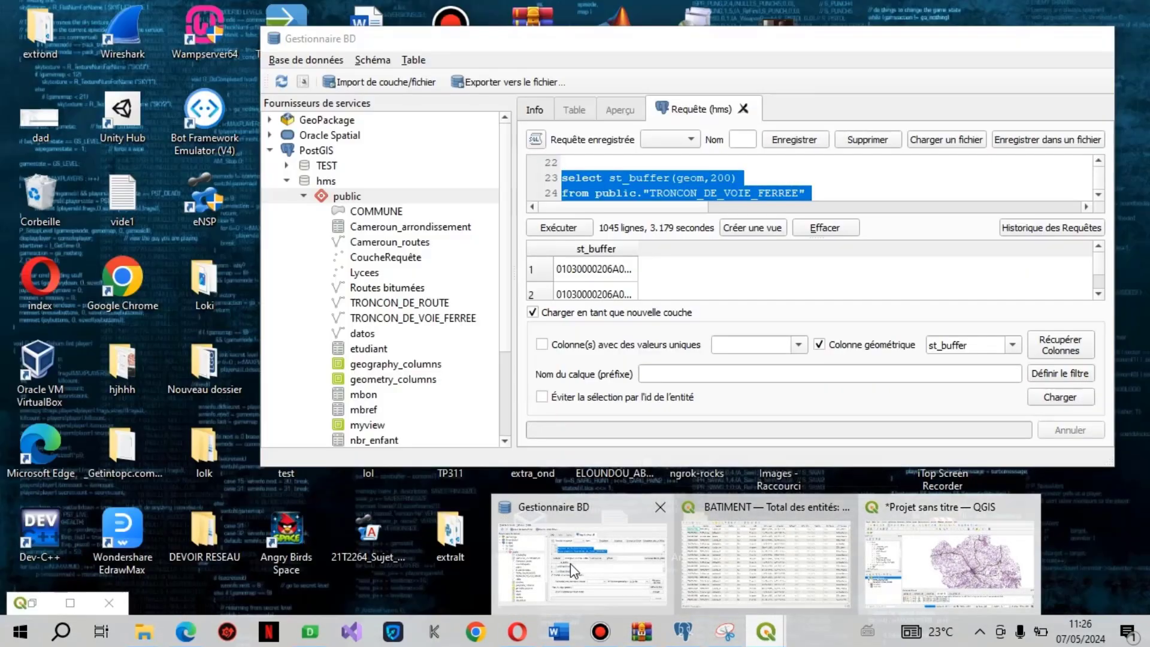
pyautogui.click(571, 563)
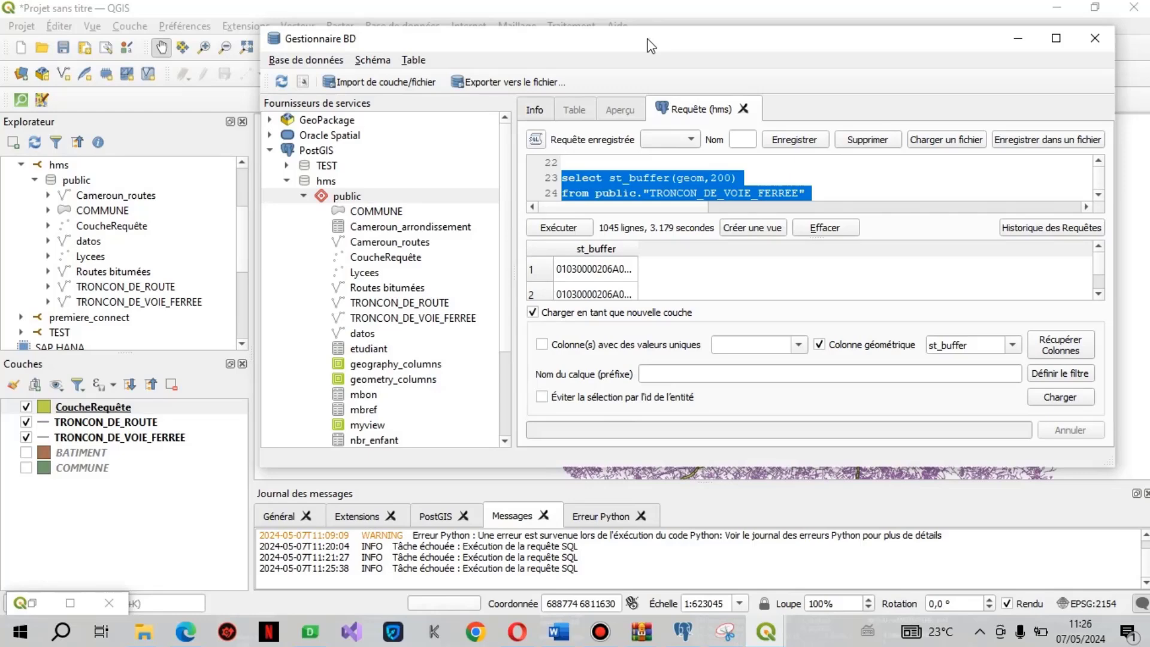
# Start a new query below the railway buffer query with select a.geom and a from clause.
pyautogui.click(816, 193)
pyautogui.press('Return')
pyautogui.press('Return')
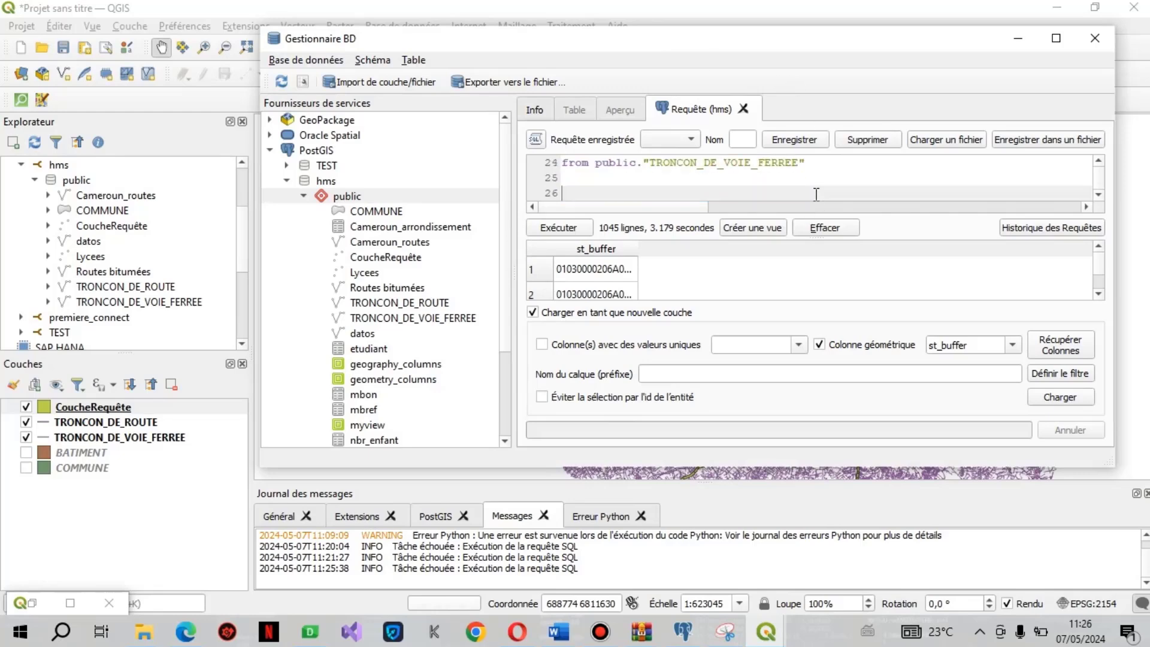
pyautogui.write('select a.geo')
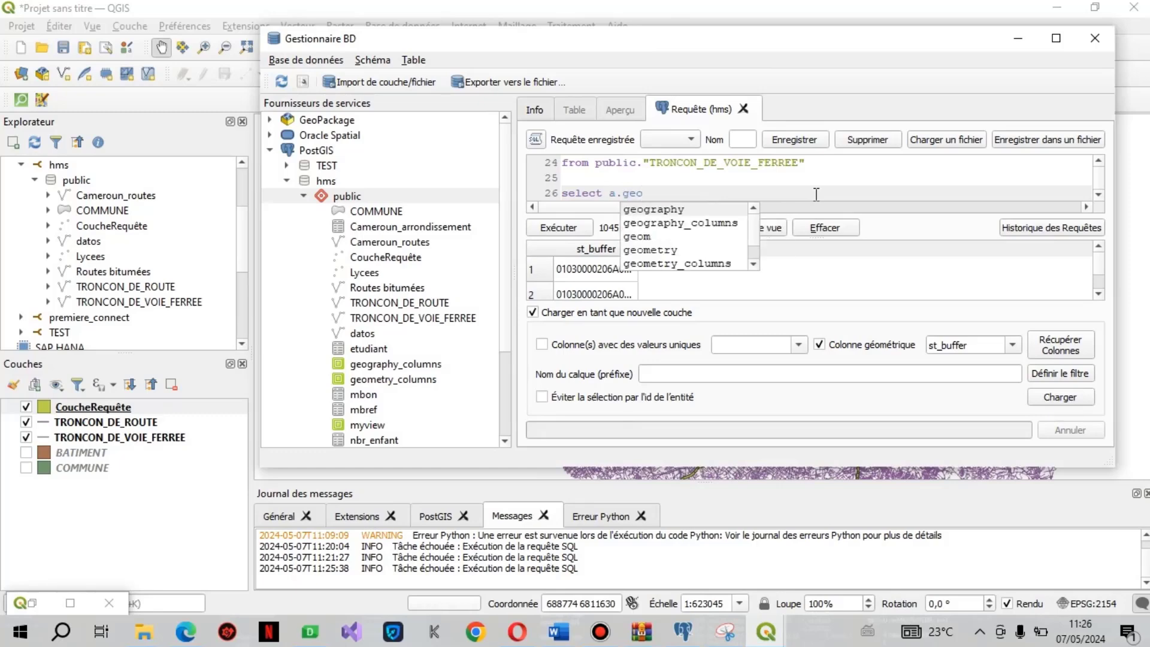
pyautogui.write('m')
pyautogui.press('Escape')
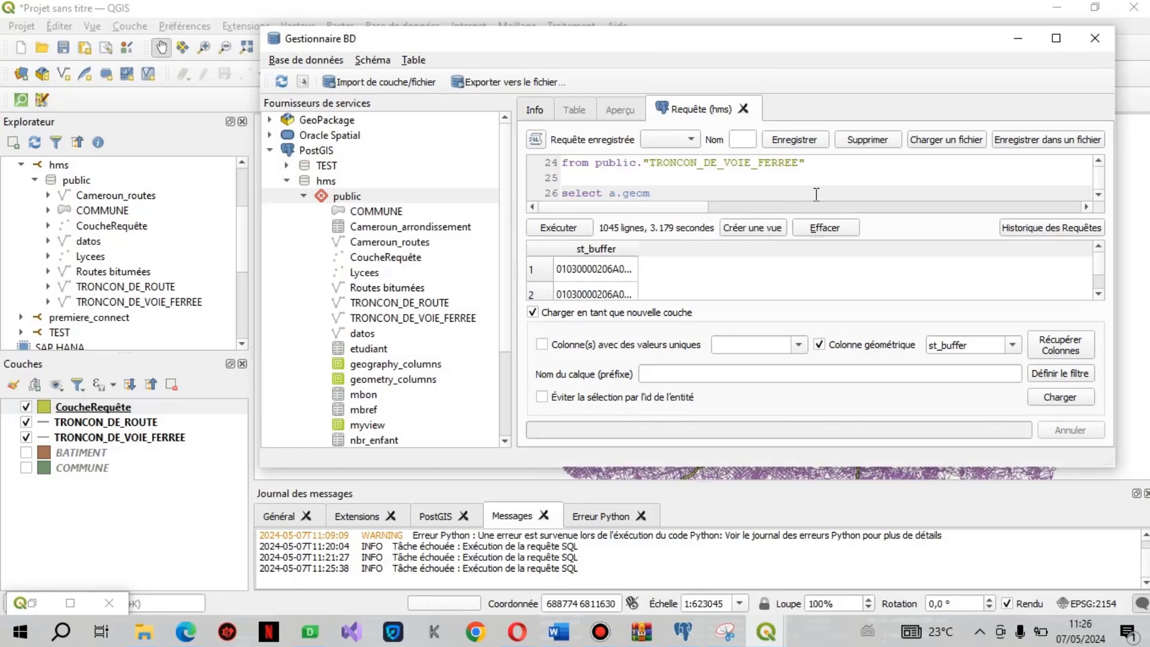
pyautogui.press('Return')
pyautogui.write('from')
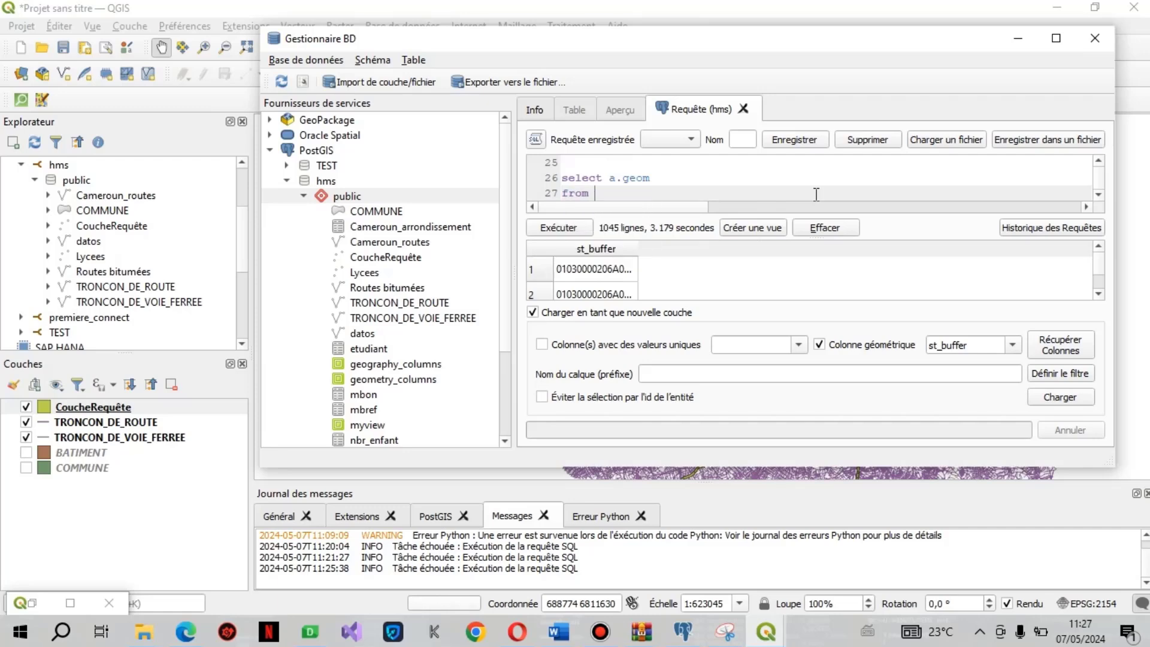
# List public."TRONCON_DE_ROUTE" a and public."TRONCON_DE_VOIE_FERREE" b as the tables in the from clause.
pyautogui.press('Return')
pyautogui.write('public.')
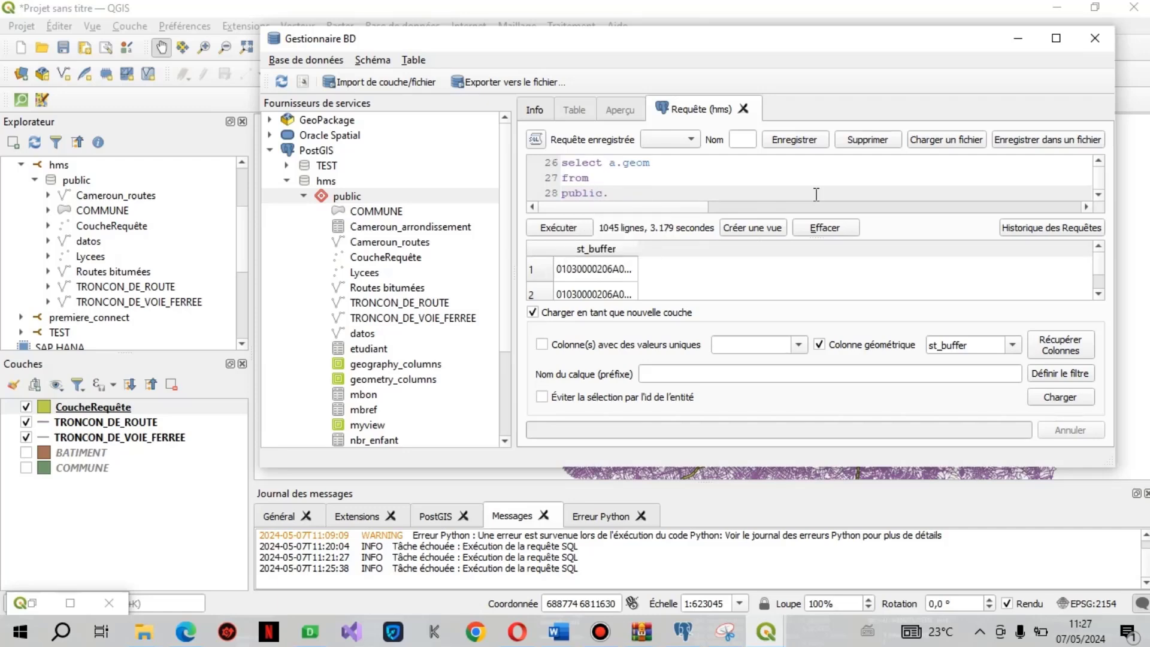
pyautogui.write('"TRONCON_DE_ROUTE" a, publi')
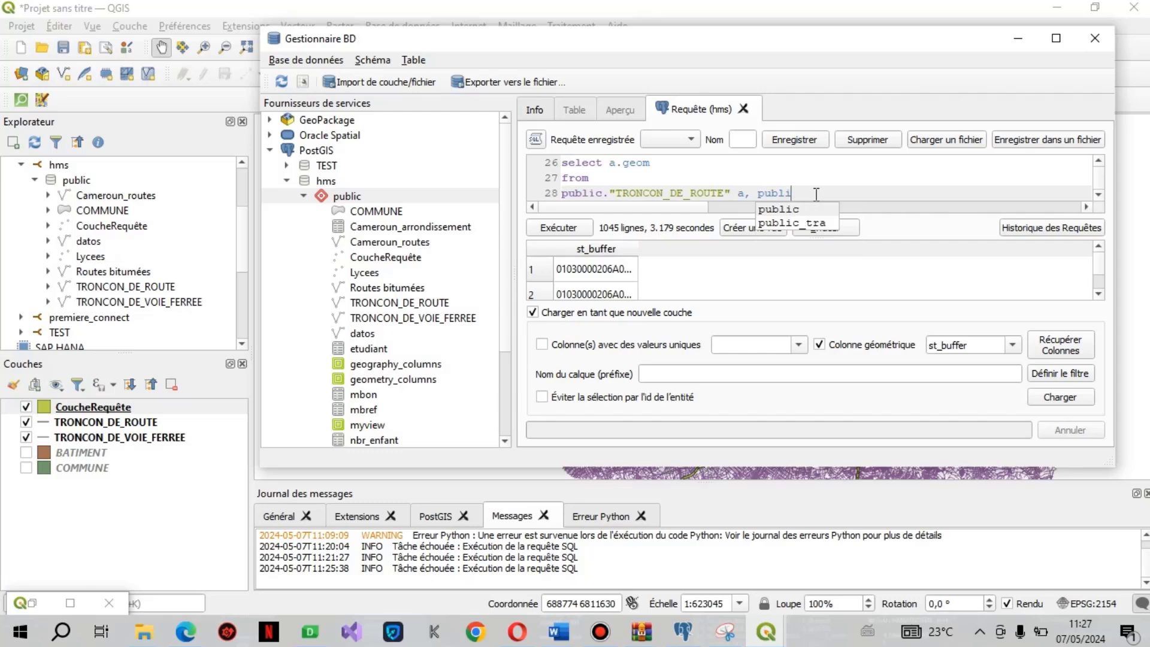
pyautogui.write('c."')
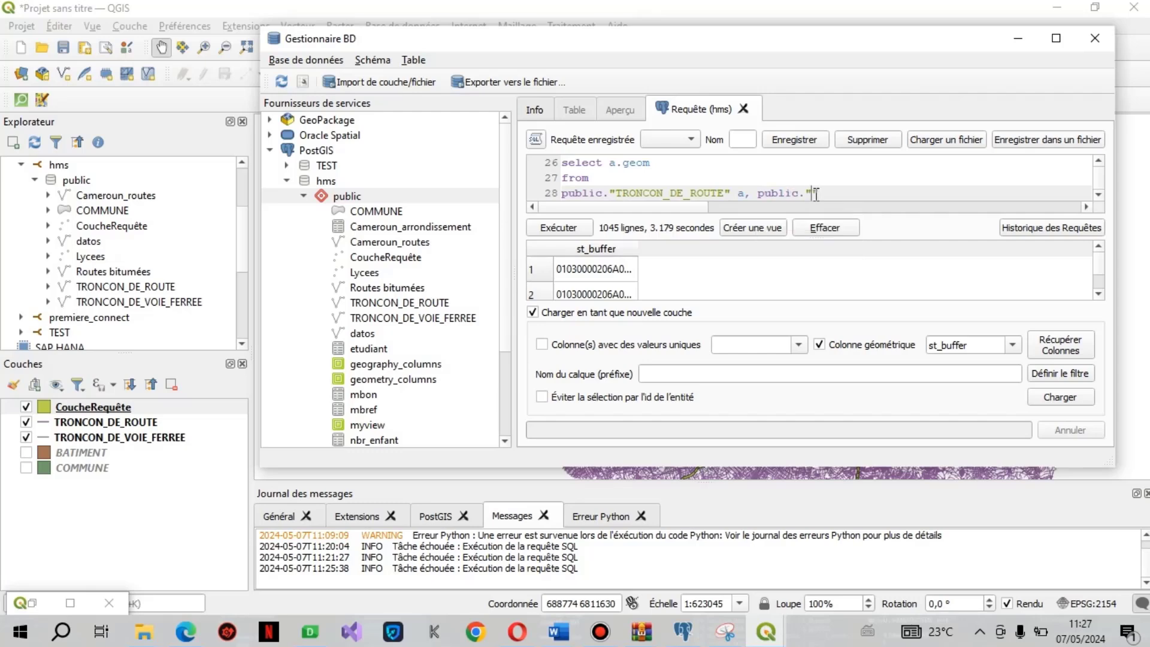
pyautogui.write('TRONCON_DE_VOIE_FERREE')
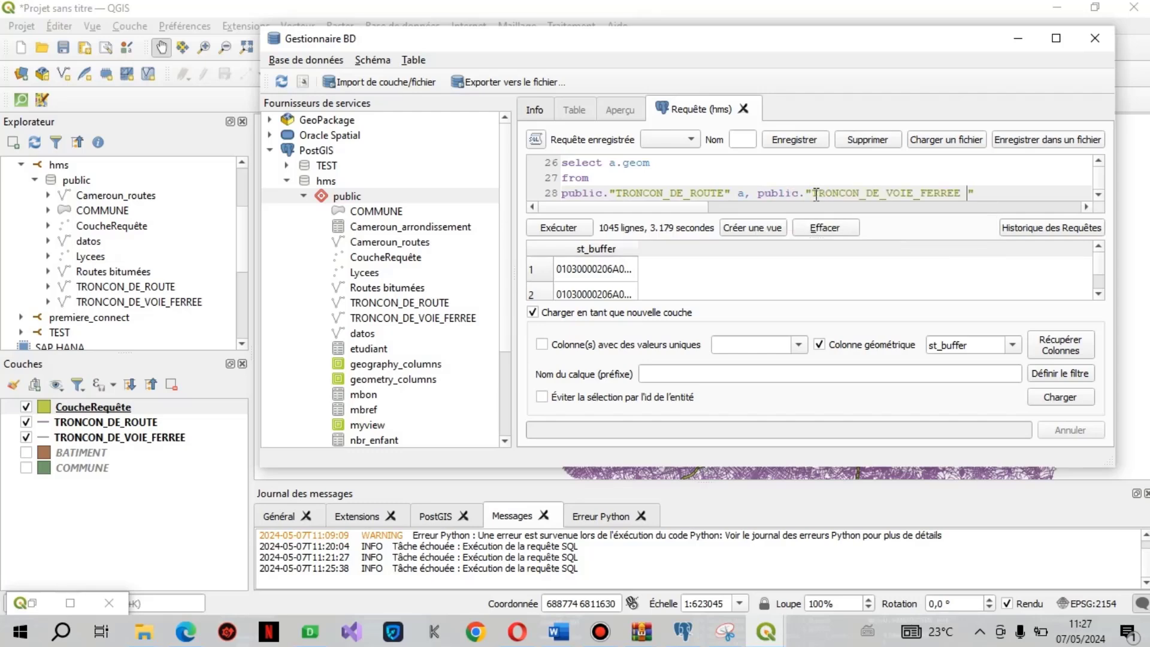
pyautogui.press('BackSpace')
pyautogui.press('End')
pyautogui.write('b')
# Add the condition where st_intersects(a.geom,st_buffer(b.geom,200)) and end the query with limit 100.
pyautogui.press('Return')
pyautogui.write('where st_intersects(')
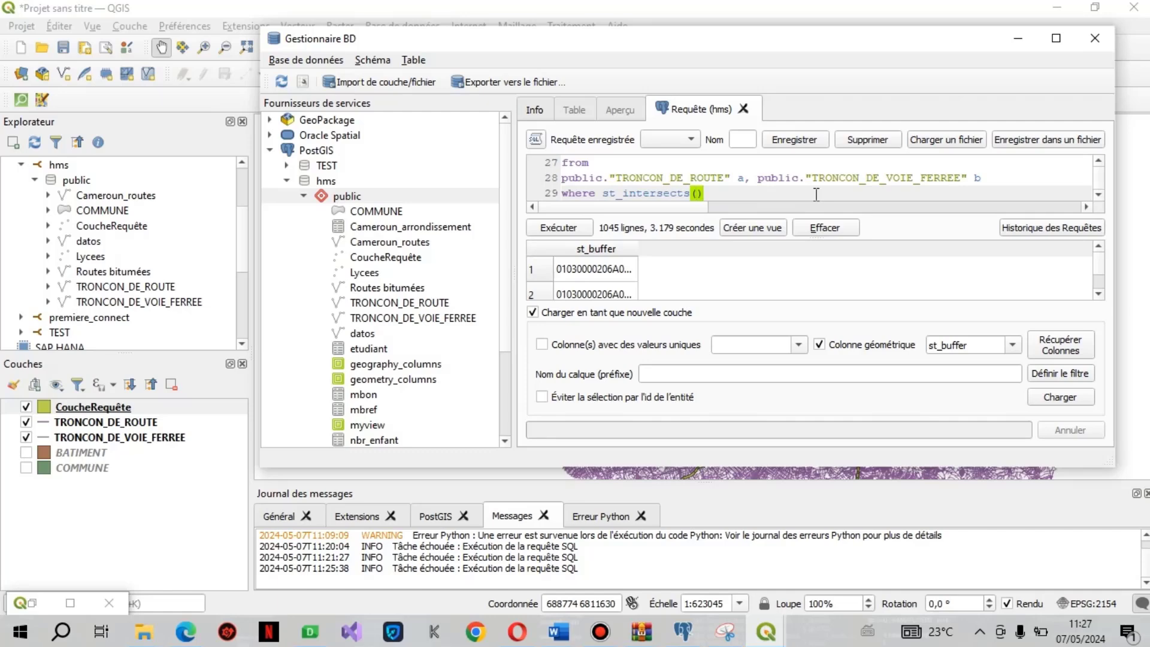
pyautogui.write('a.ge')
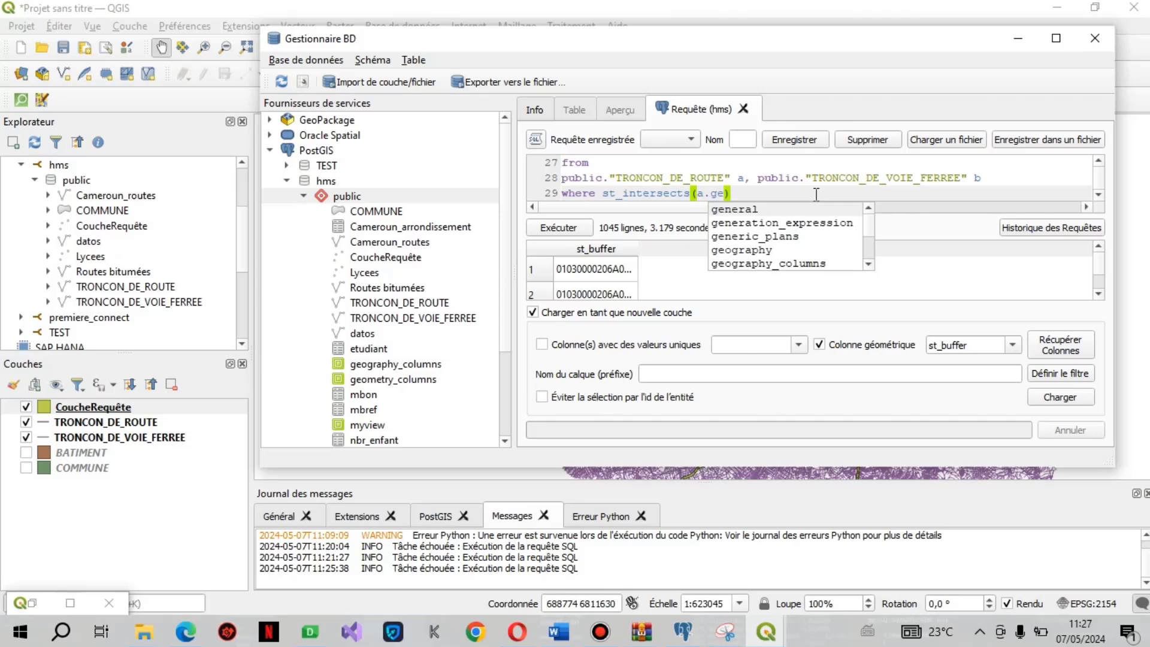
pyautogui.write('om,')
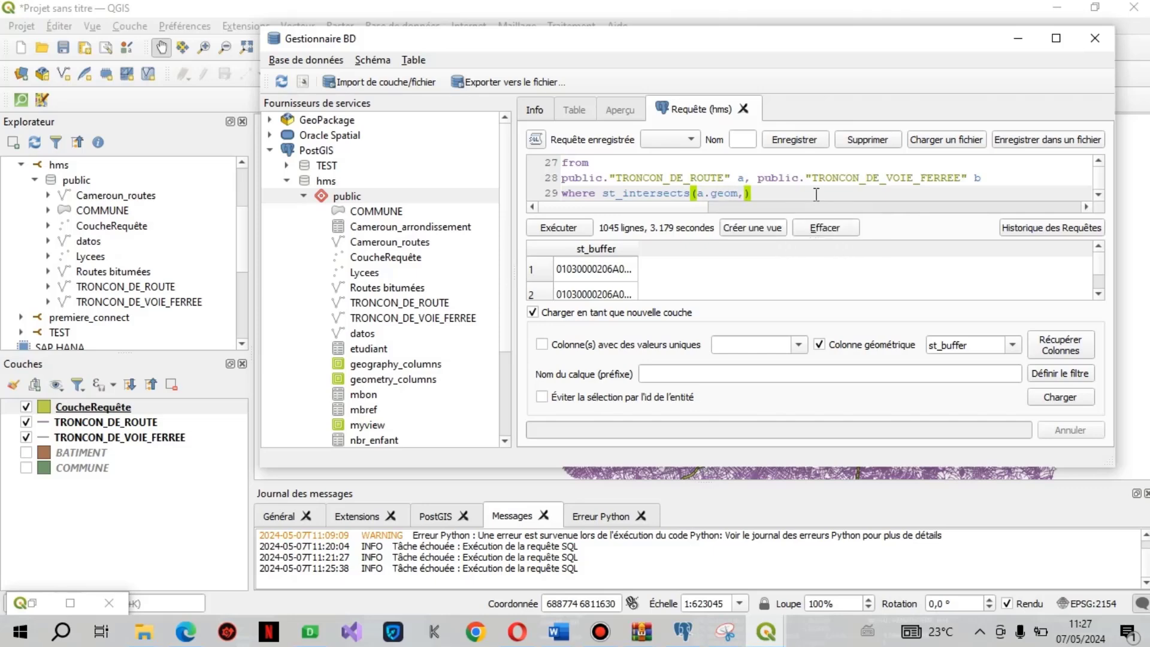
pyautogui.write('st')
pyautogui.write('_buffer')
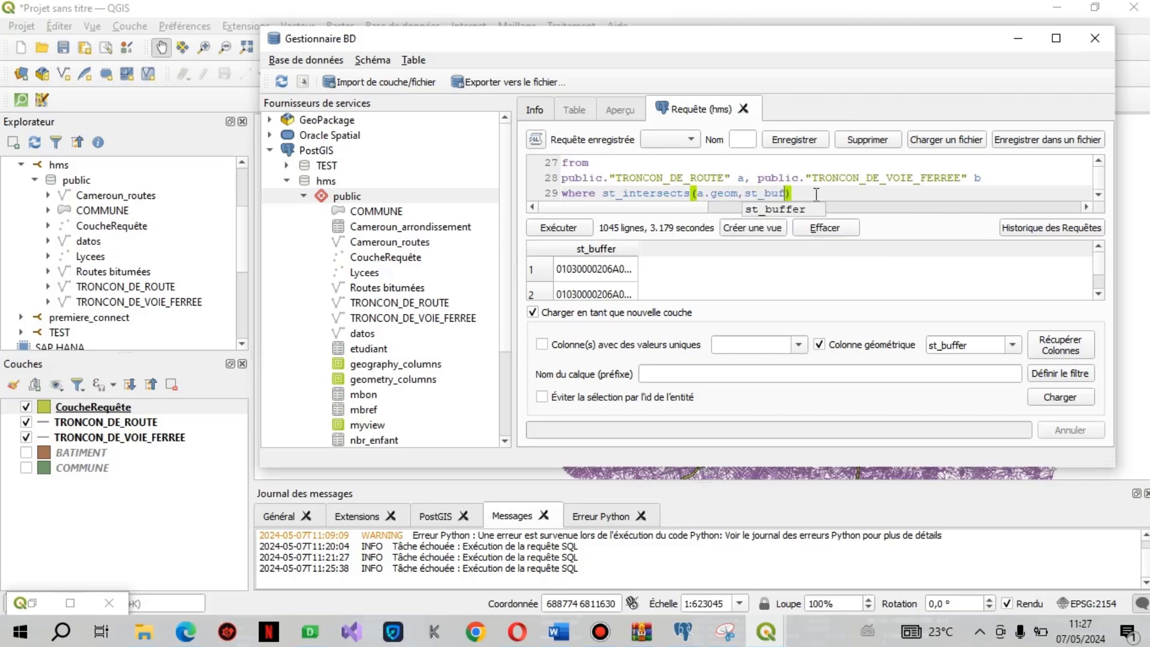
pyautogui.write('(')
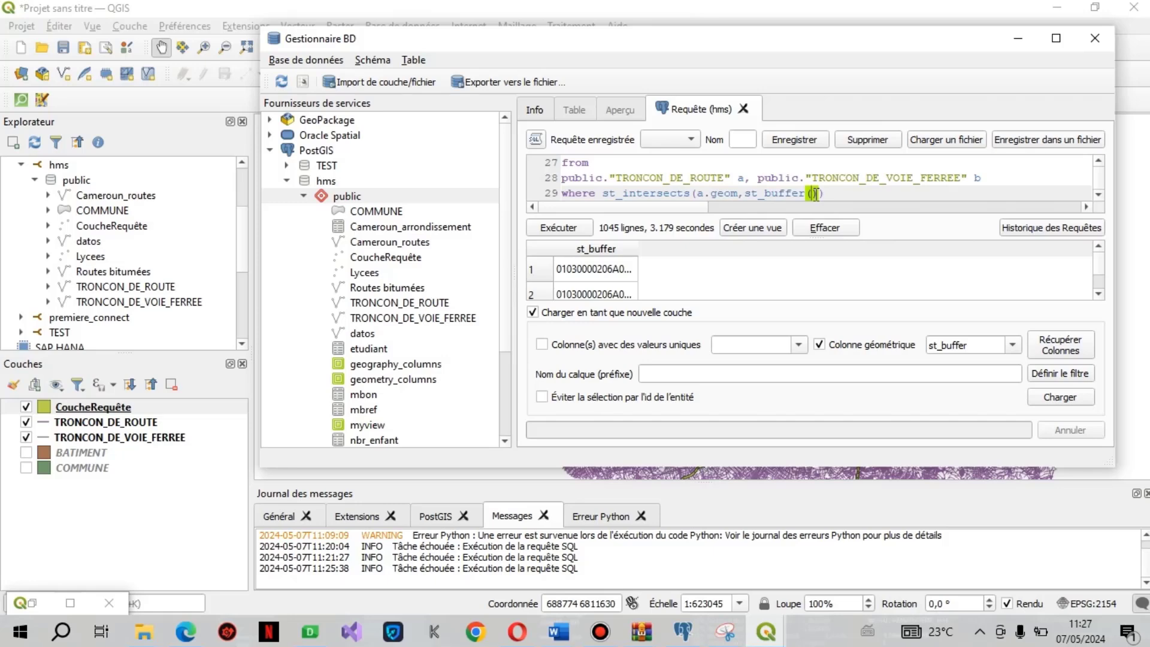
pyautogui.write('b.ge')
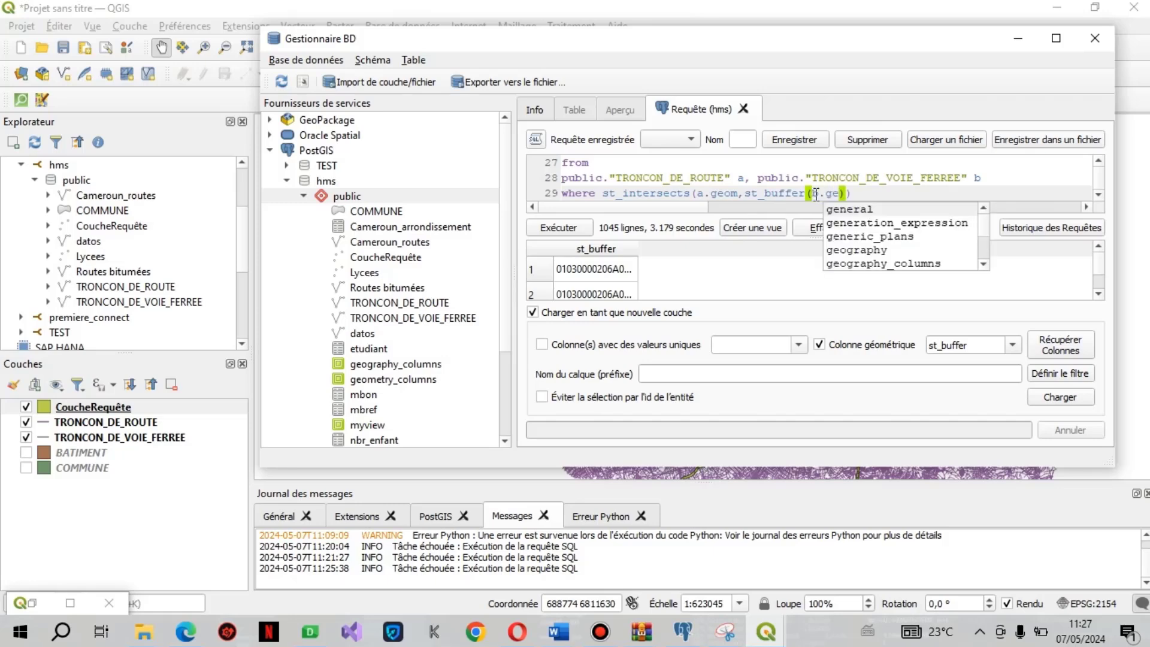
pyautogui.write('om,200')
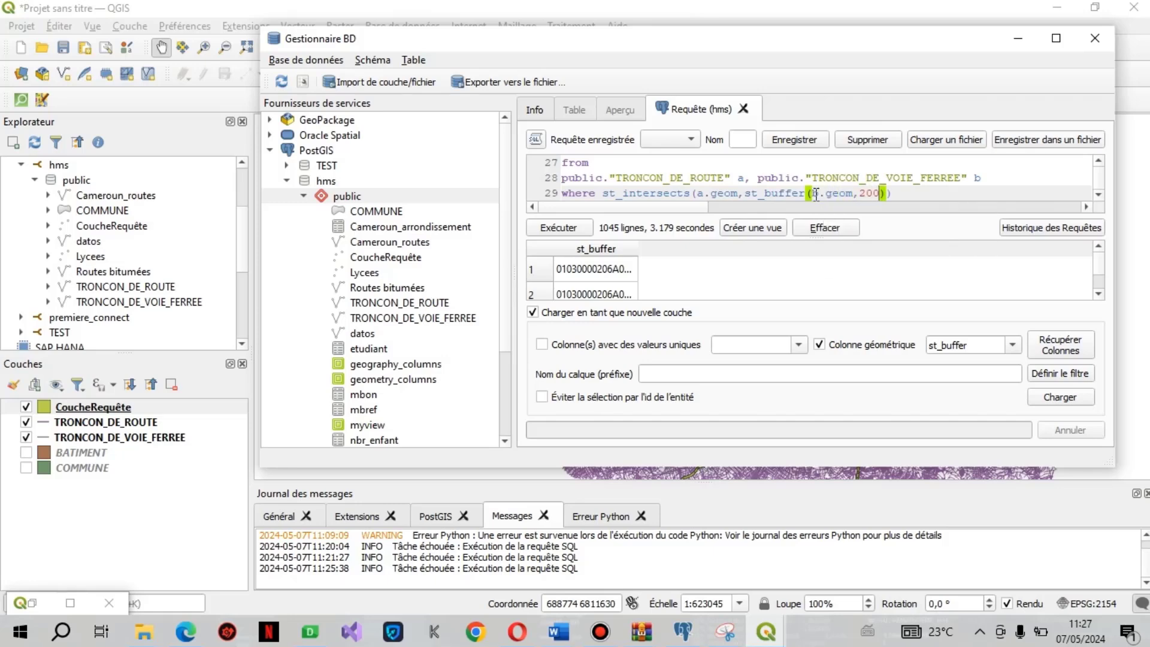
pyautogui.write('))')
pyautogui.press('Return')
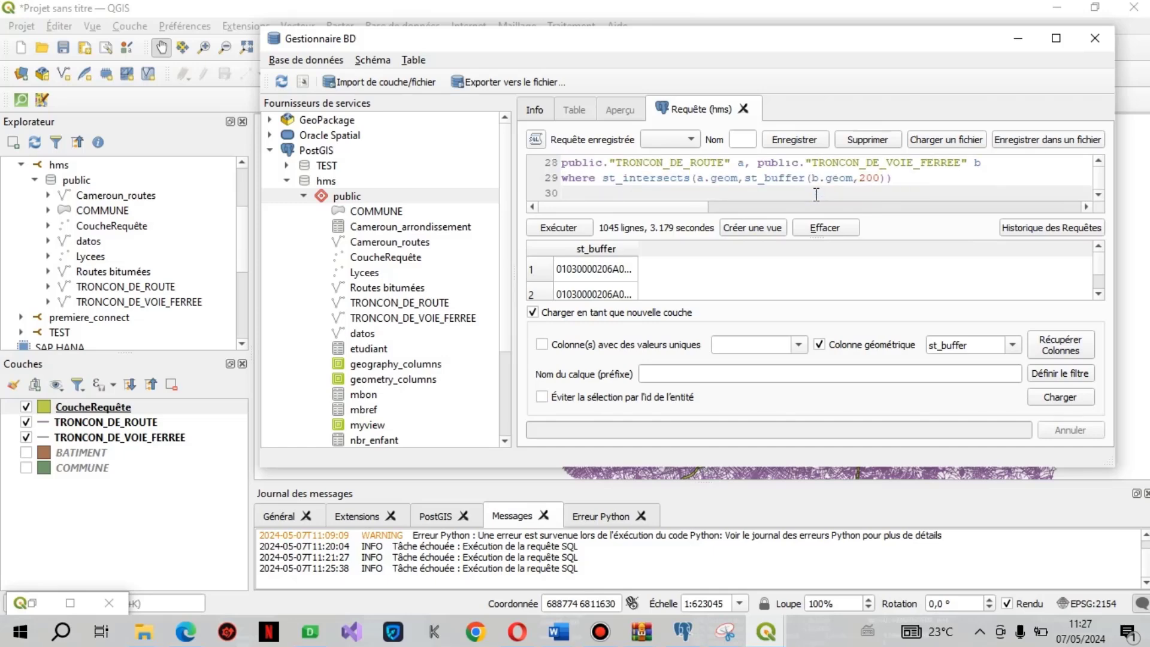
pyautogui.write('limit 100')
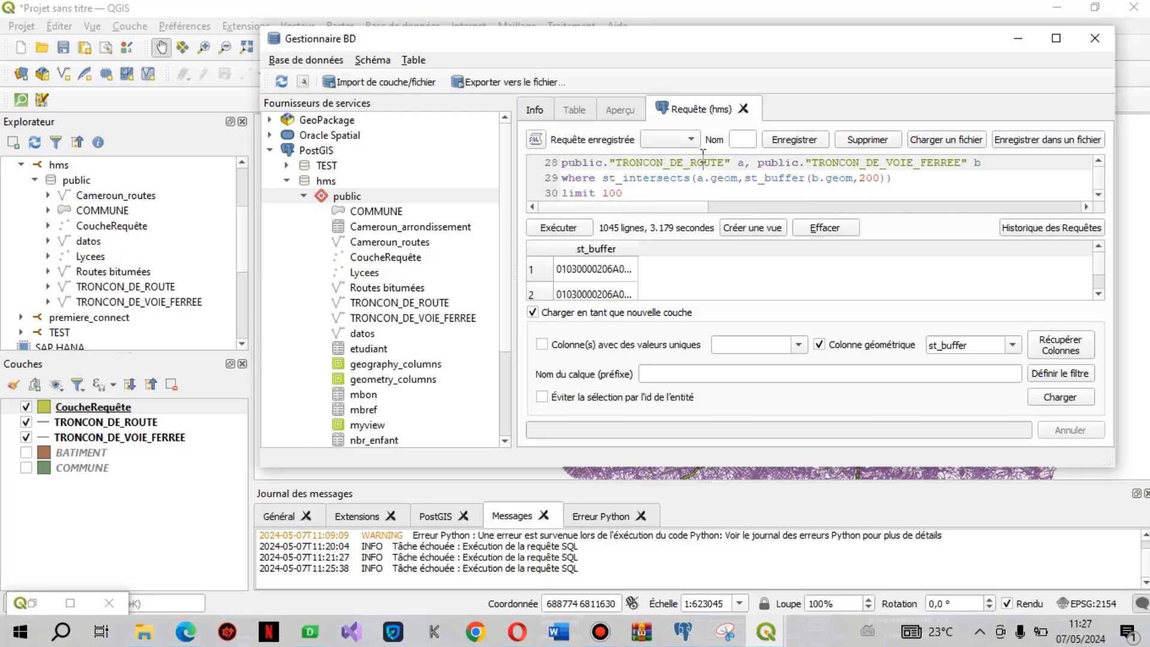
# Insert select * from in front of public."TRONCON_DE_ROUTE" in the from clause.
pyautogui.click(652, 180)
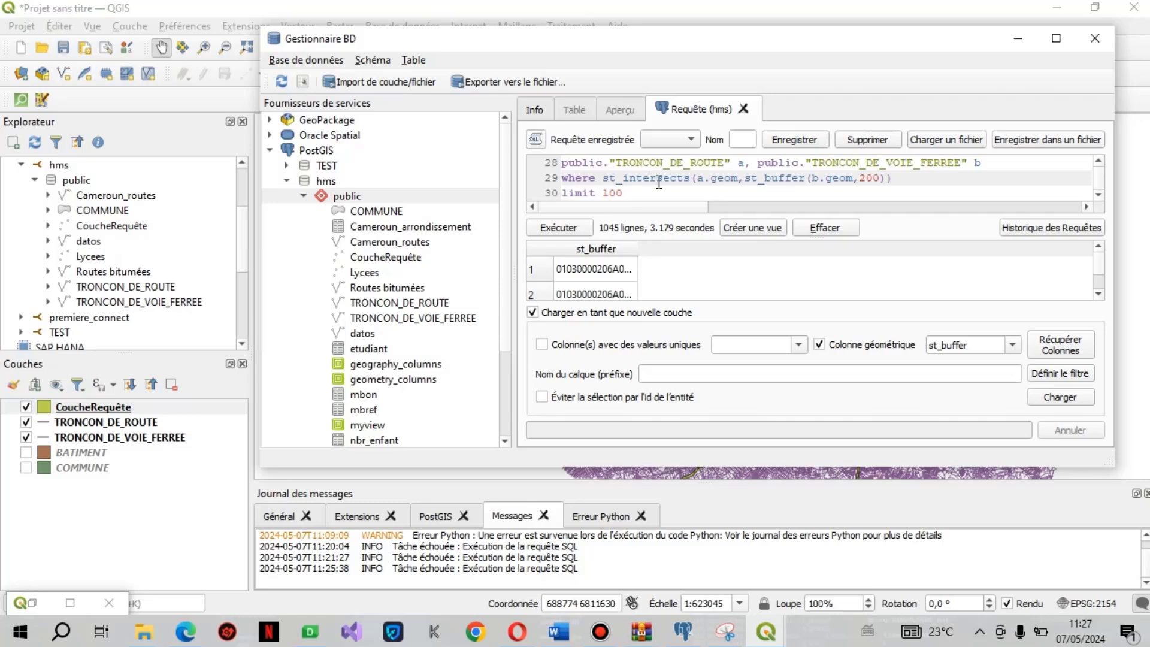
pyautogui.click(732, 163)
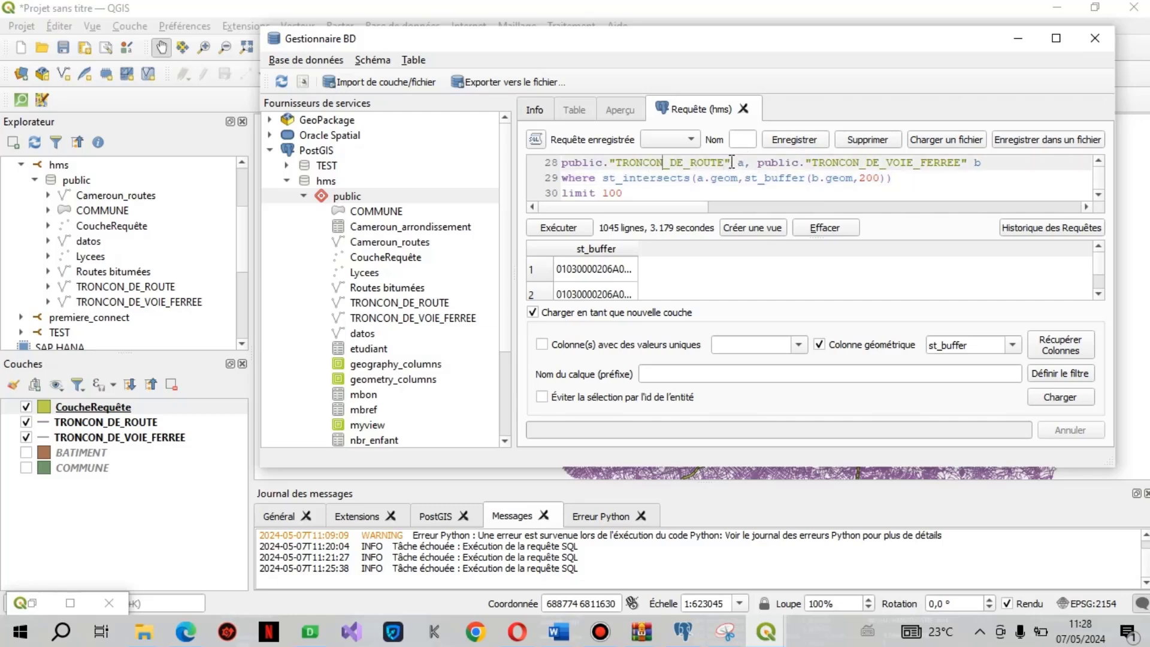
pyautogui.press('Left')
pyautogui.press('Left')
pyautogui.press('Left')
pyautogui.press('Left')
pyautogui.press('Left')
pyautogui.press('Left')
pyautogui.press('Left')
pyautogui.press('Left')
pyautogui.press('Left')
pyautogui.press('Left')
pyautogui.press('Left')
pyautogui.press('Left')
pyautogui.press('Left')
pyautogui.press('Left')
pyautogui.write('sele')
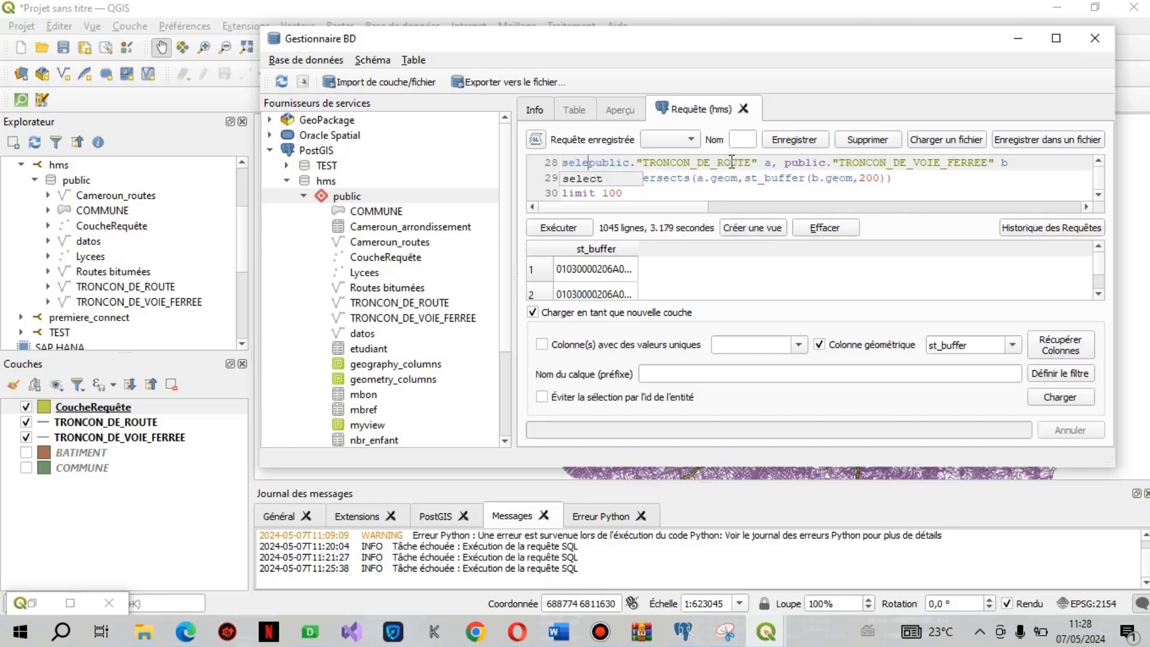
pyautogui.write('ct ')
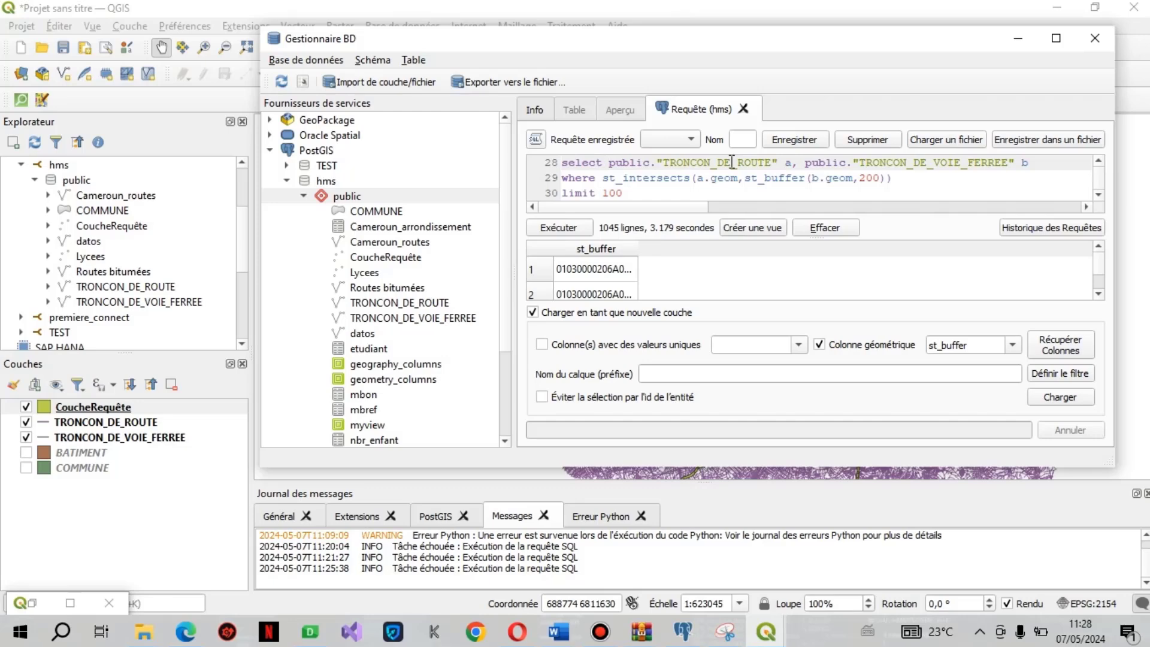
pyautogui.write('* fom ')
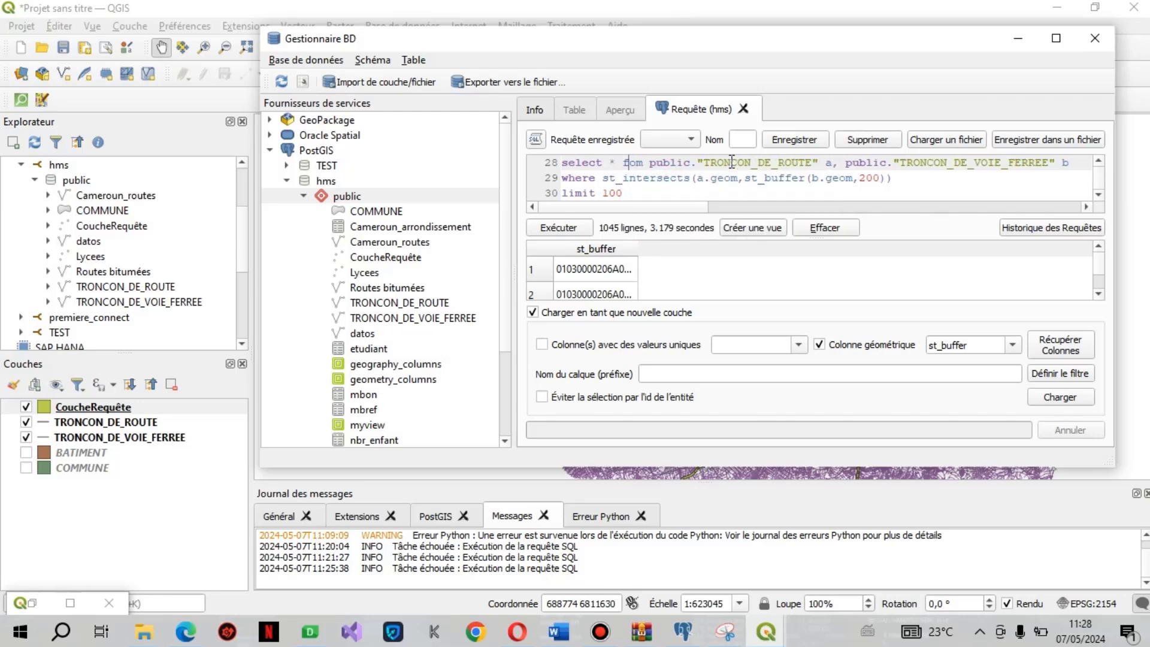
pyautogui.write('r')
# Complete the subquery (select * from public."TRONCON_DE_ROUTE" limit 10000) in parentheses before alias a in the from clause.
pyautogui.hotkey('ctrl', 'Right')
pyautogui.hotkey('ctrl', 'Right')
pyautogui.hotkey('ctrl', 'Right')
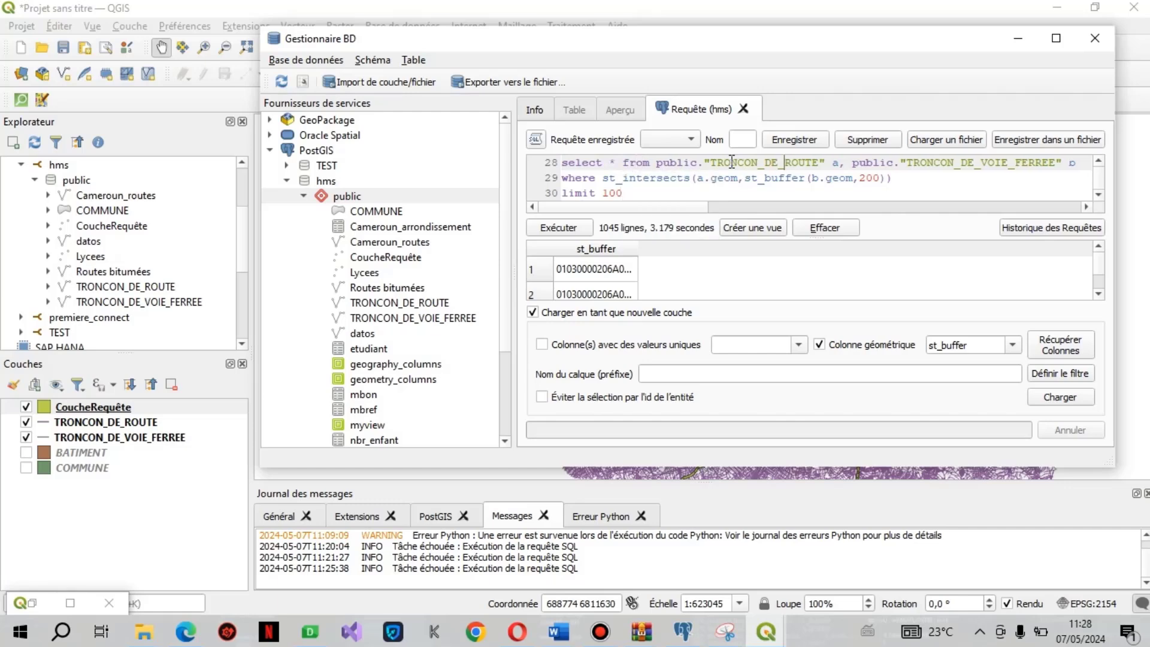
pyautogui.press('Right')
pyautogui.press('Right')
pyautogui.press('Right')
pyautogui.press('Right')
pyautogui.press('Right')
pyautogui.press('Right')
pyautogui.press('Right')
pyautogui.press('Right')
pyautogui.press('Right')
pyautogui.press('Right')
pyautogui.press('Right')
pyautogui.press('Right')
pyautogui.press('Right')
pyautogui.press('Right')
pyautogui.press('Right')
pyautogui.press('Right')
pyautogui.press('Right')
pyautogui.write('lin')
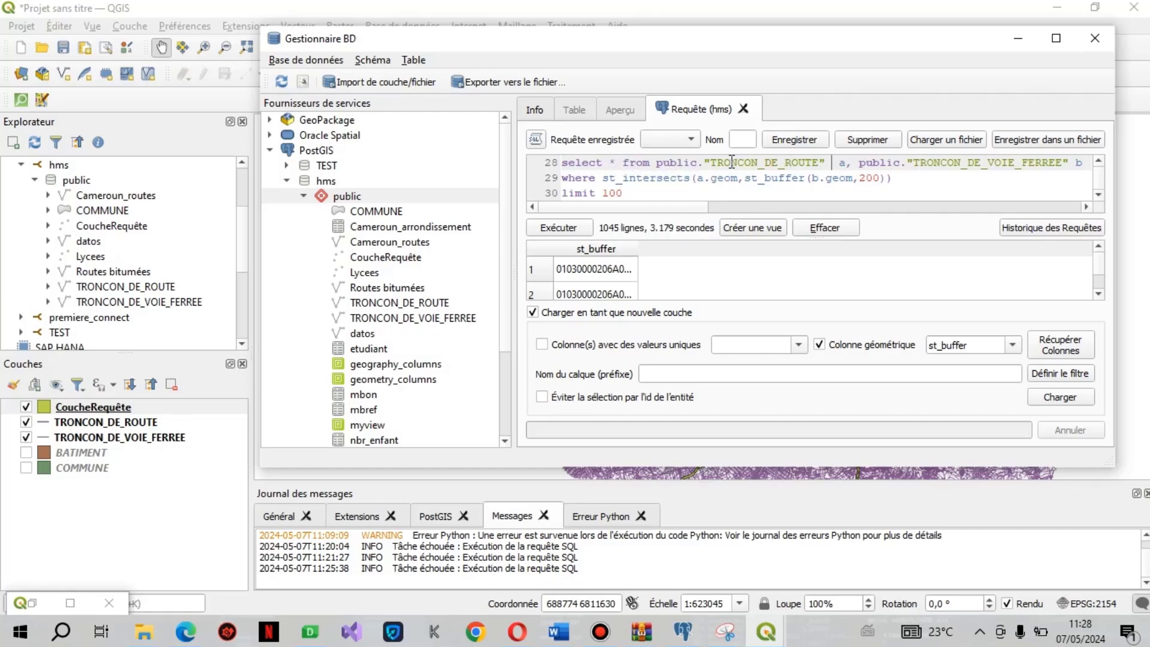
pyautogui.press('BackSpace')
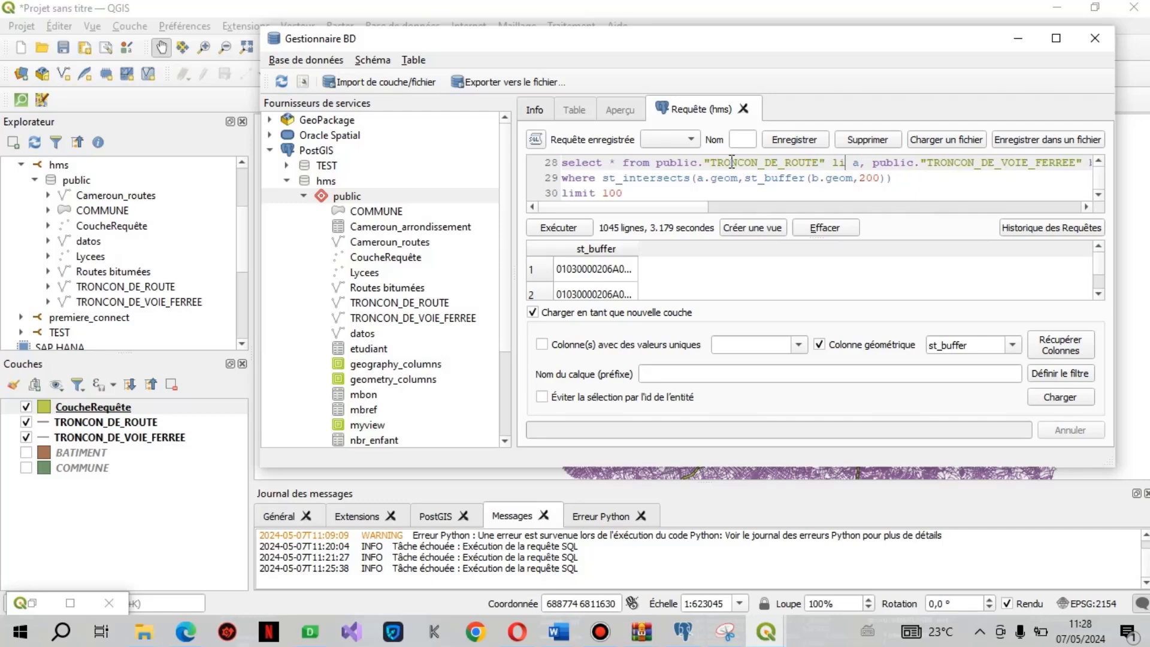
pyautogui.write('mit')
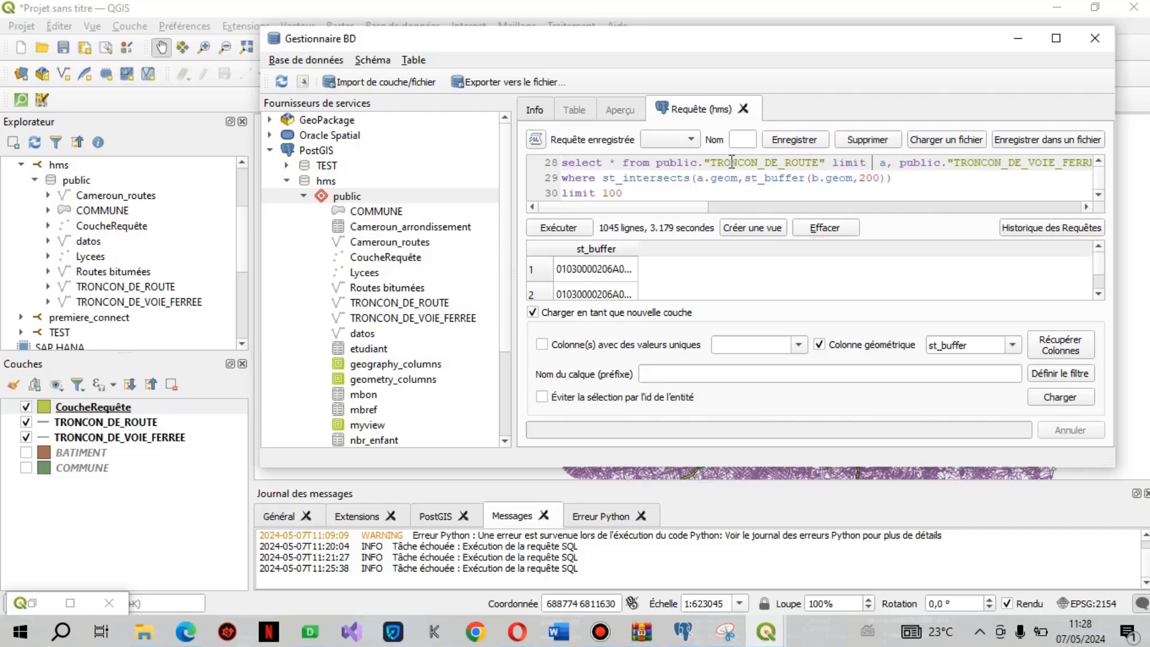
pyautogui.write(' 10000 ')
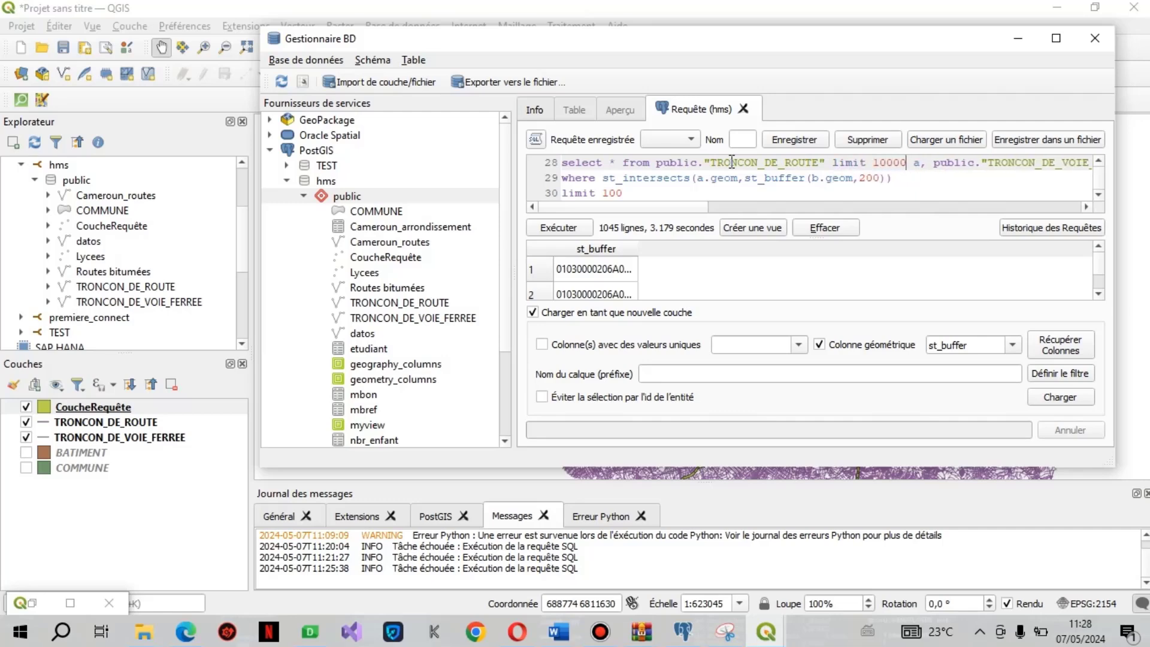
pyautogui.write(')')
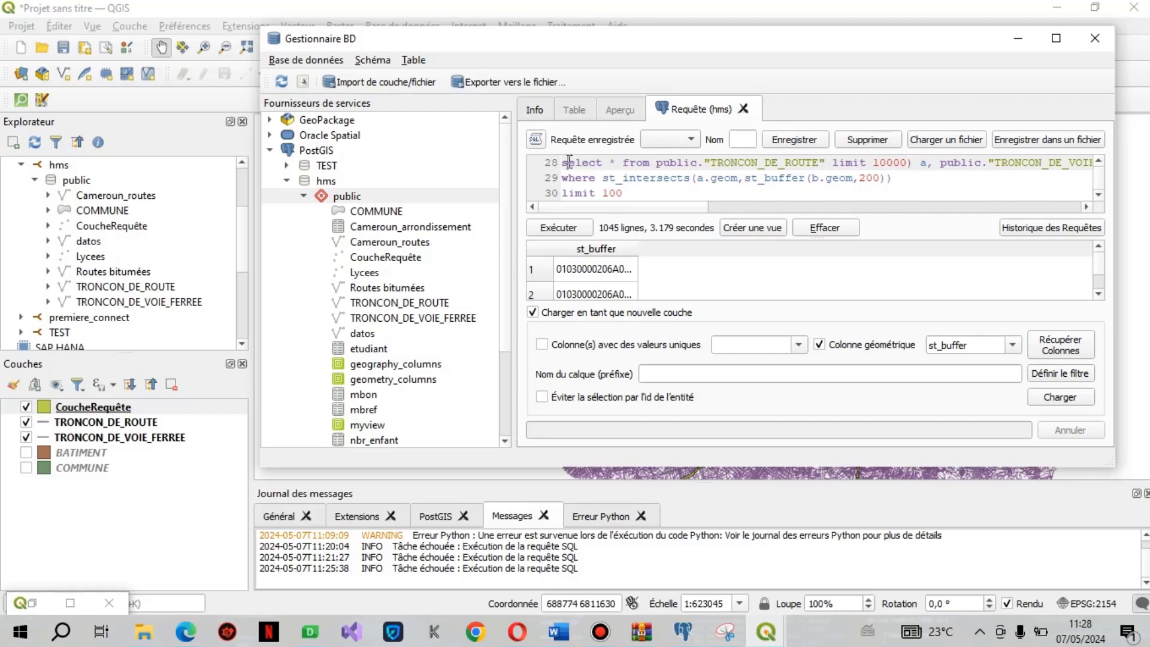
pyautogui.write('(')
# Run only the railway buffer intersection query and load its result into the map as a new layer.
pyautogui.moveTo(562, 163); pyautogui.dragTo(623, 192)
pyautogui.click(578, 229)
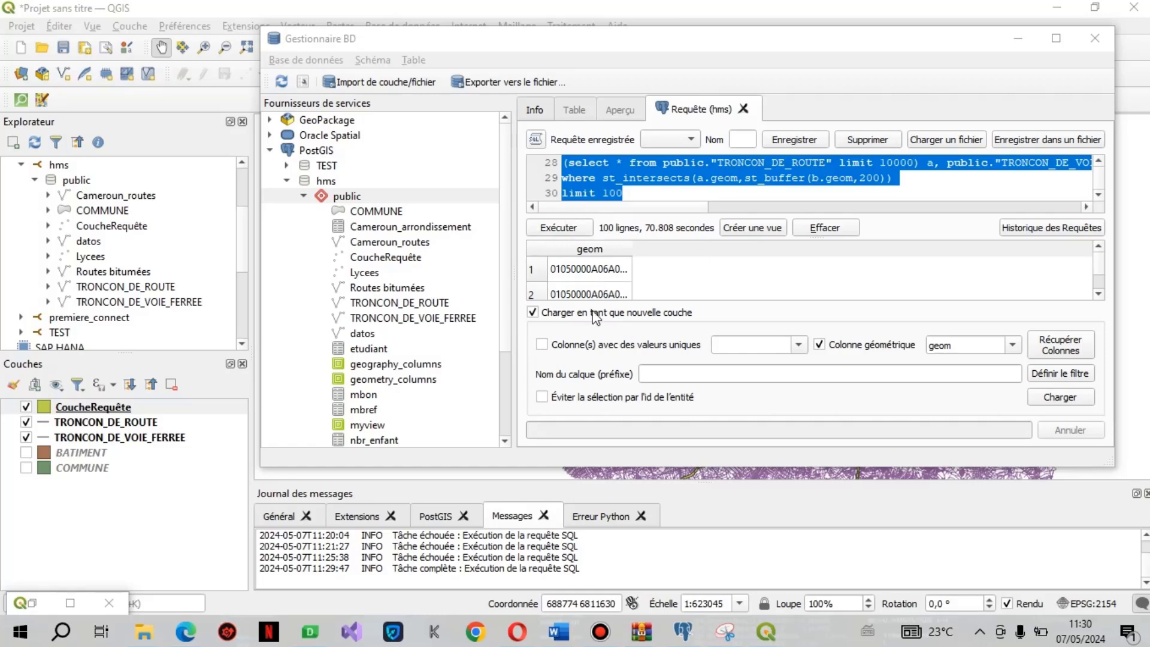
pyautogui.click(1092, 288)
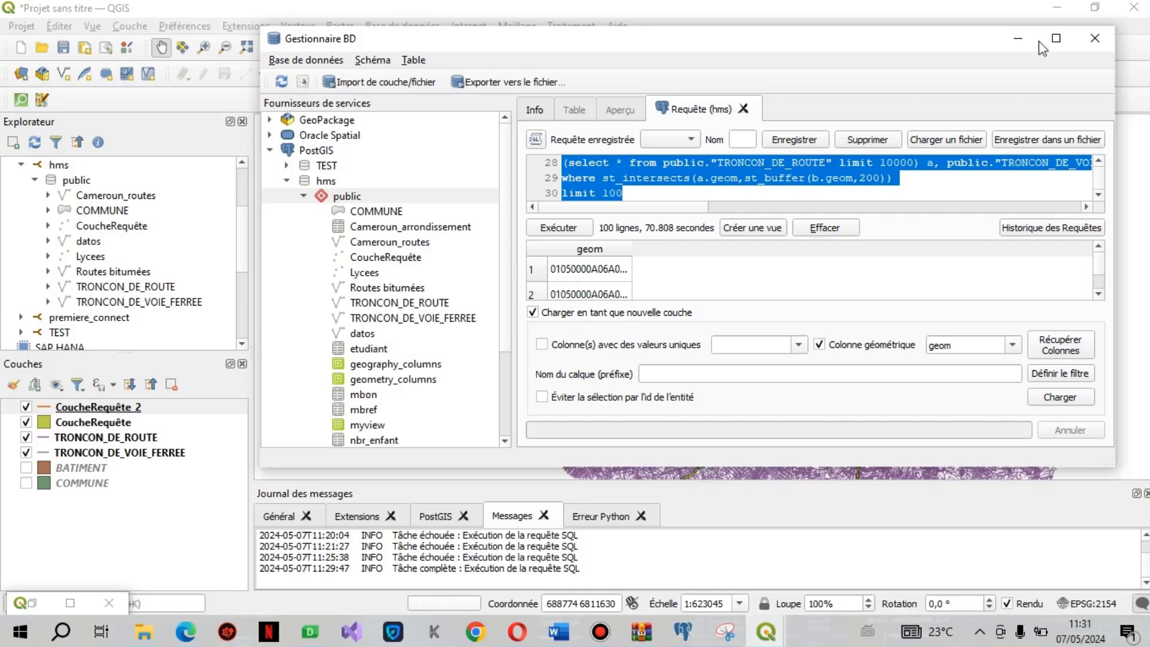
# Return to the map and hide the TRONCON_DE_ROUTE and TRONCON_DE_VOIE_FERREE layers.
pyautogui.click(1017, 38)
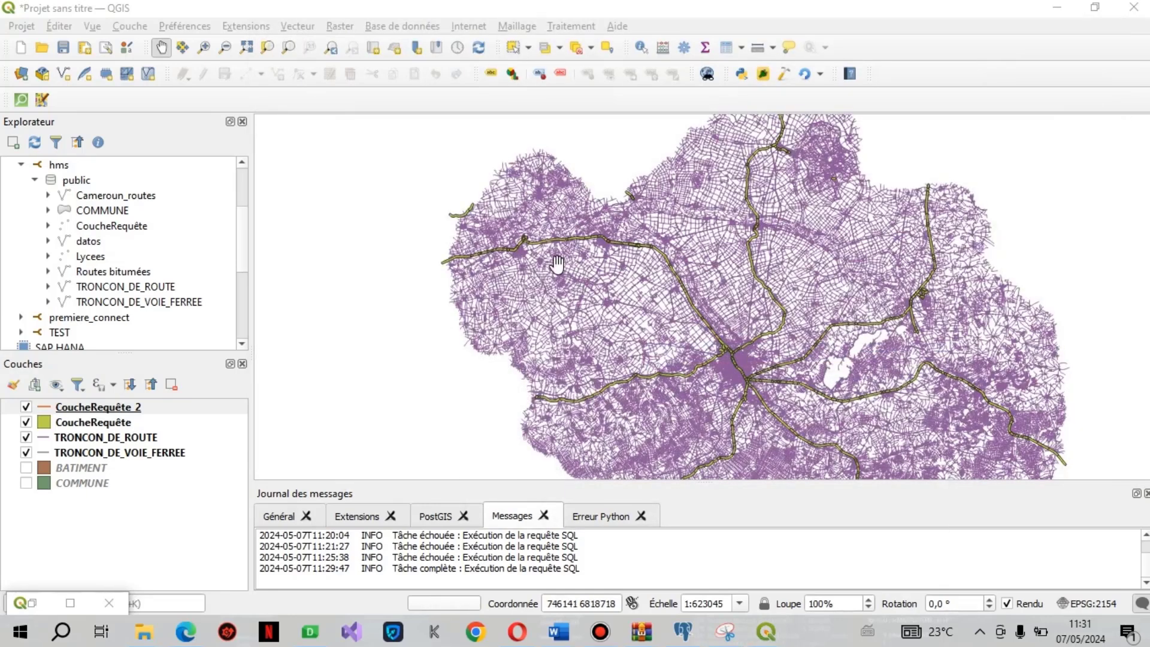
pyautogui.click(25, 436)
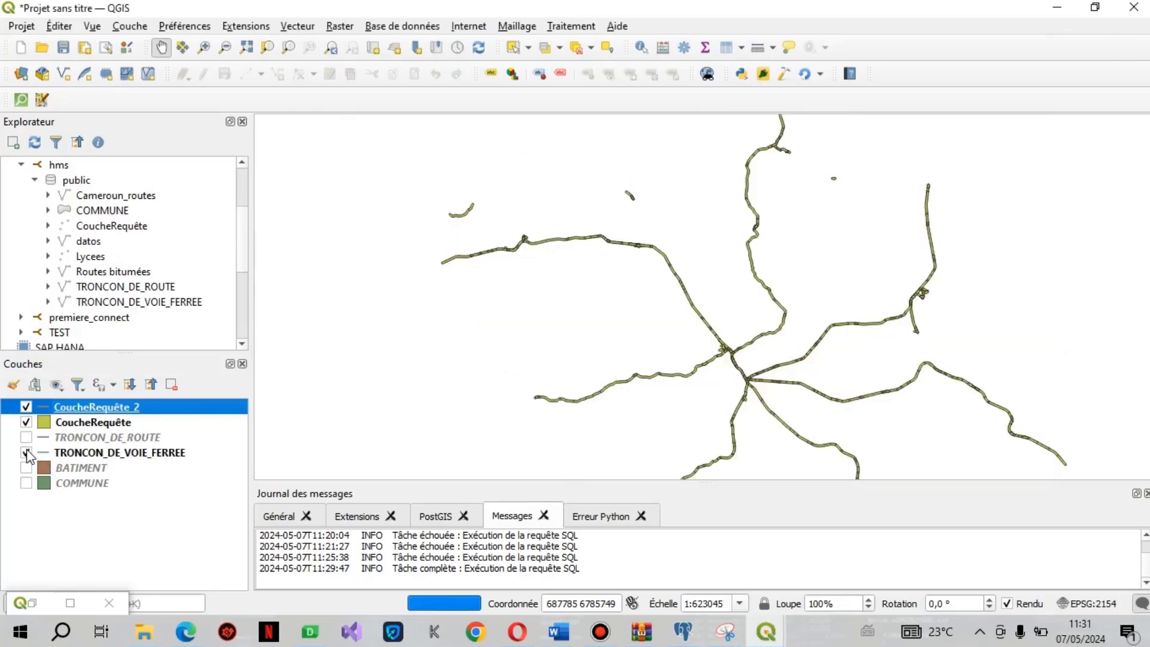
pyautogui.click(26, 453)
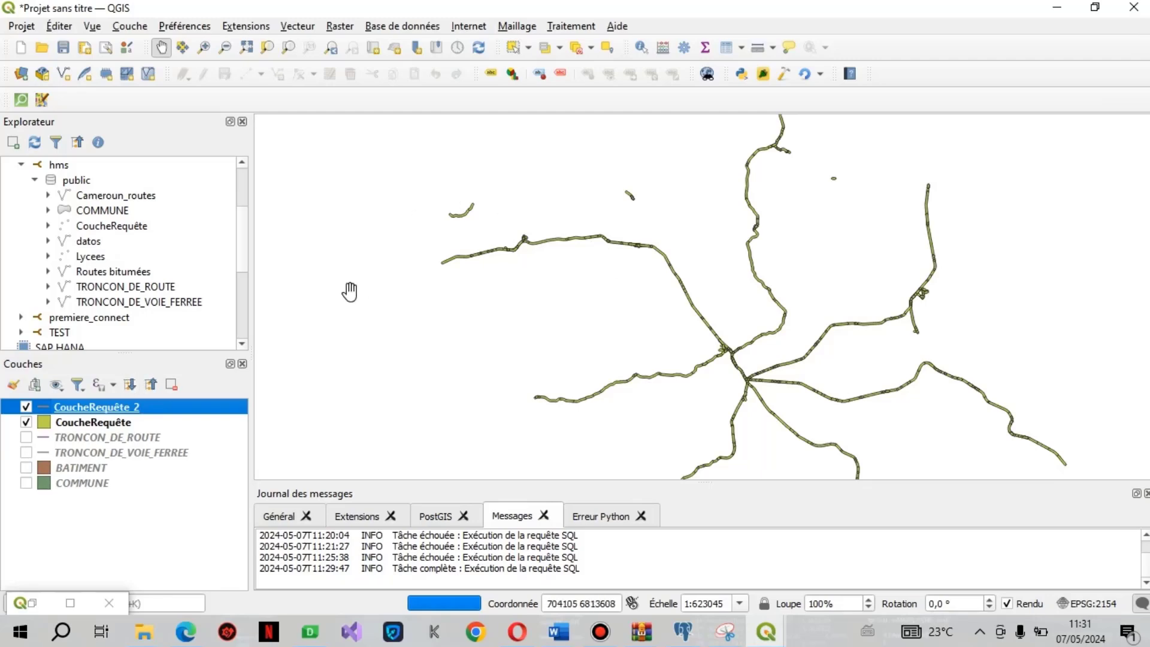
# Examine CoucheRequête 2 on the map with and without the CoucheRequête buffer, up close and at the wider extent.
pyautogui.click(26, 422)
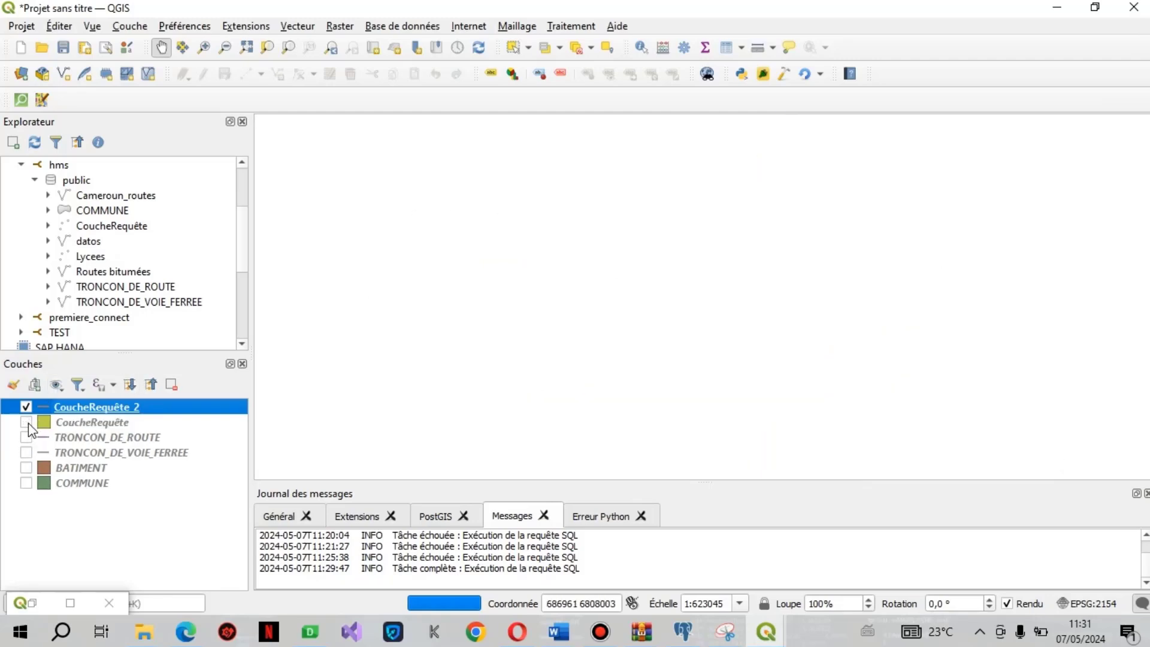
pyautogui.click(25, 423)
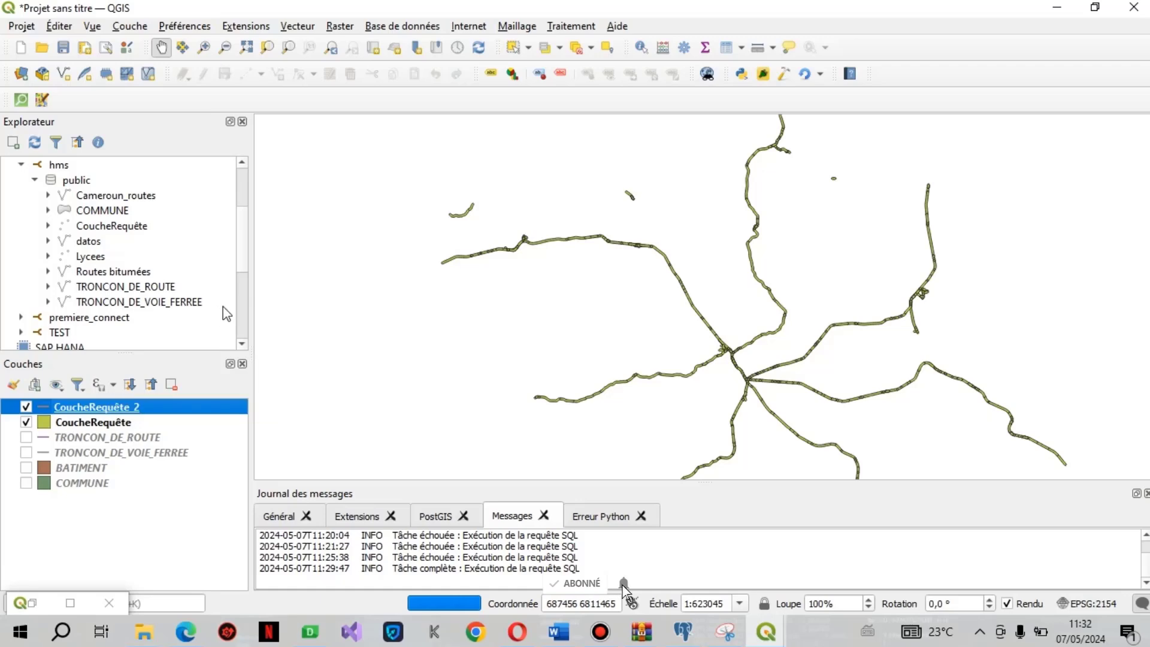
pyautogui.click(204, 47)
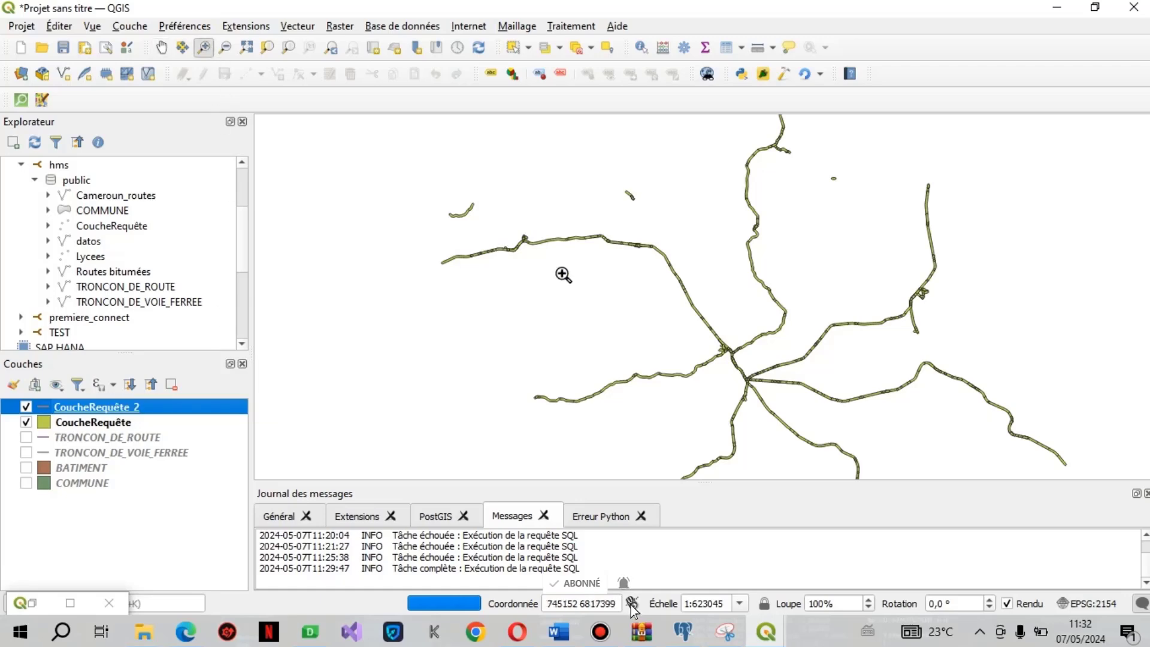
pyautogui.click(583, 232)
pyautogui.click(635, 339)
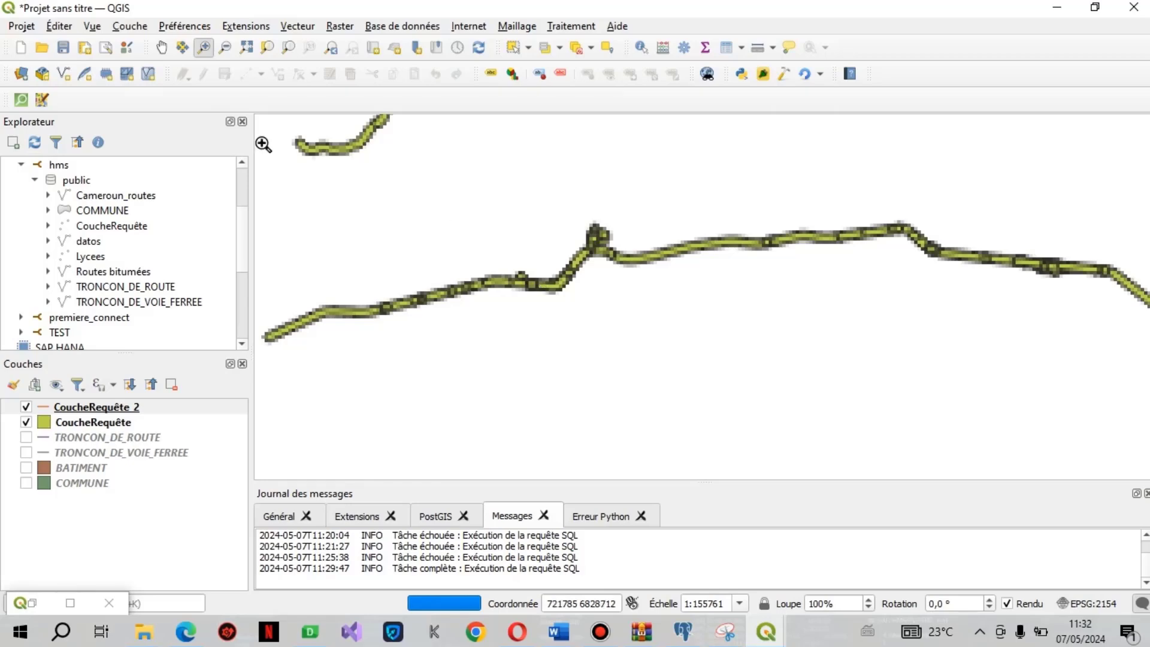
pyautogui.click(225, 48)
pyautogui.click(550, 207)
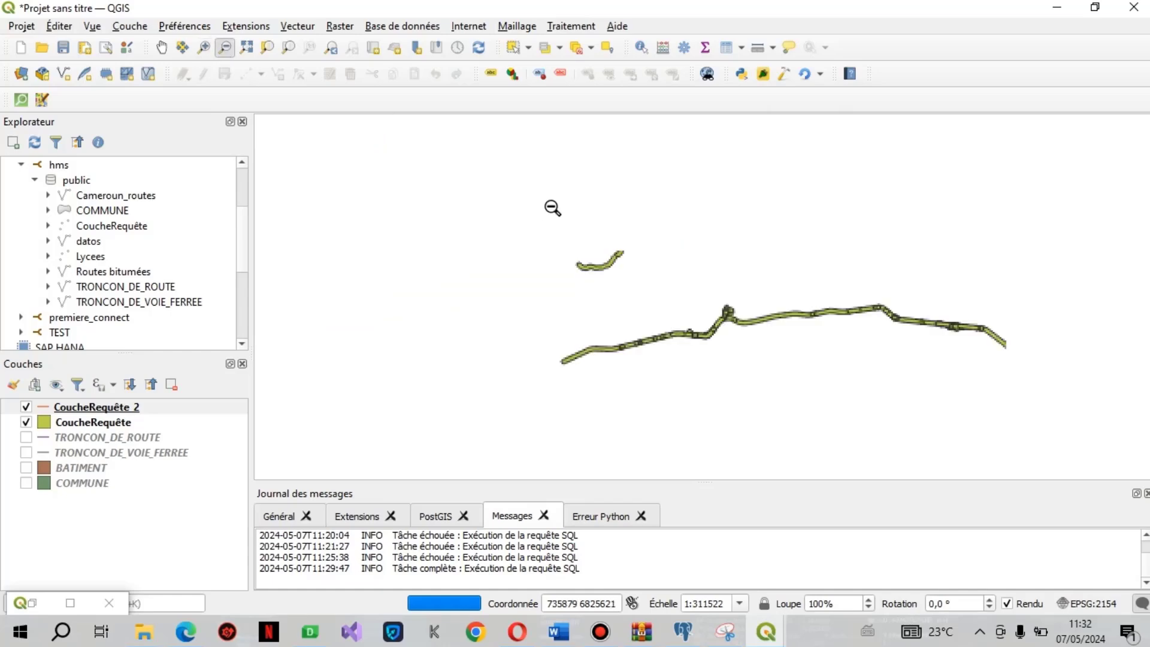
pyautogui.click(750, 320)
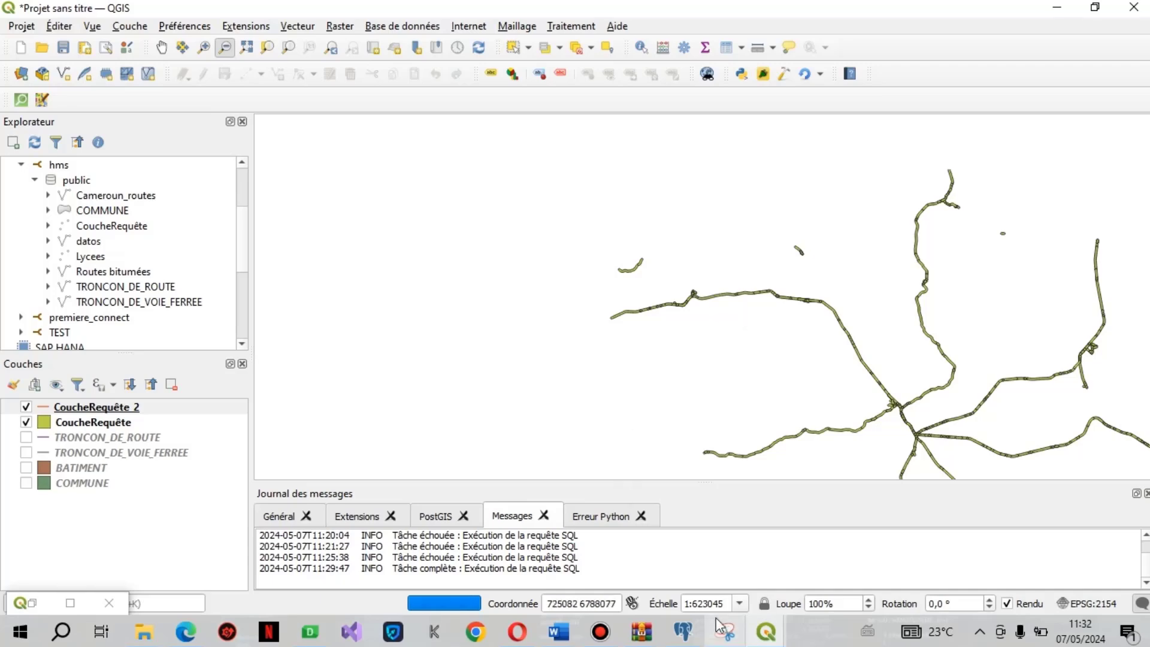
pyautogui.click(691, 635)
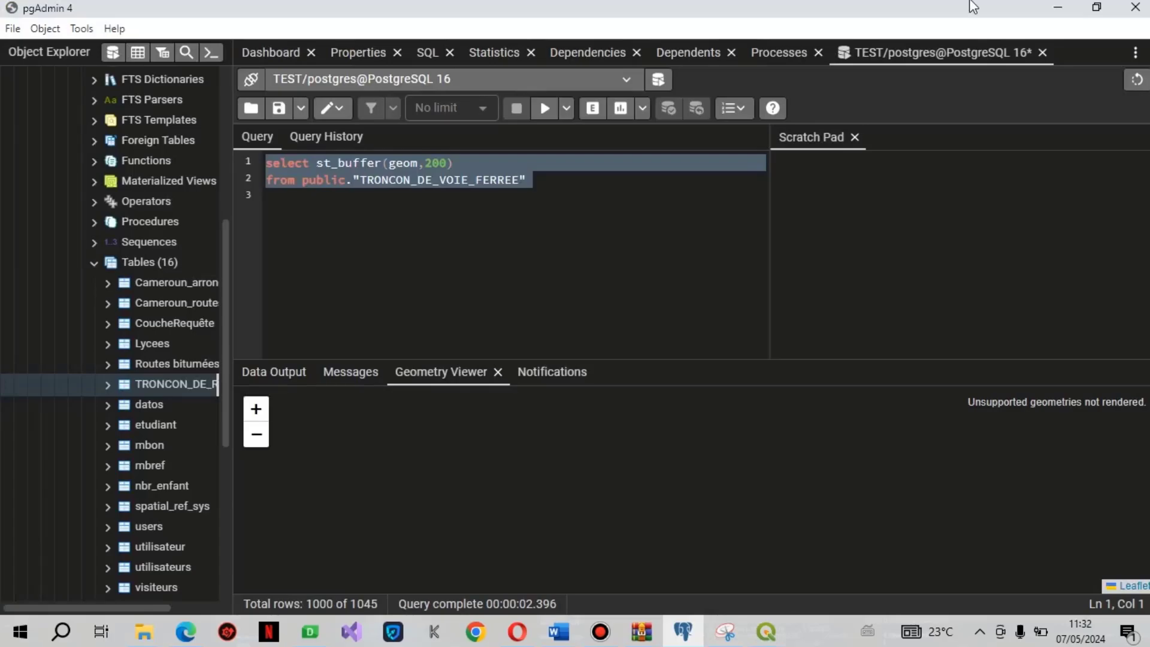
pyautogui.click(1058, 7)
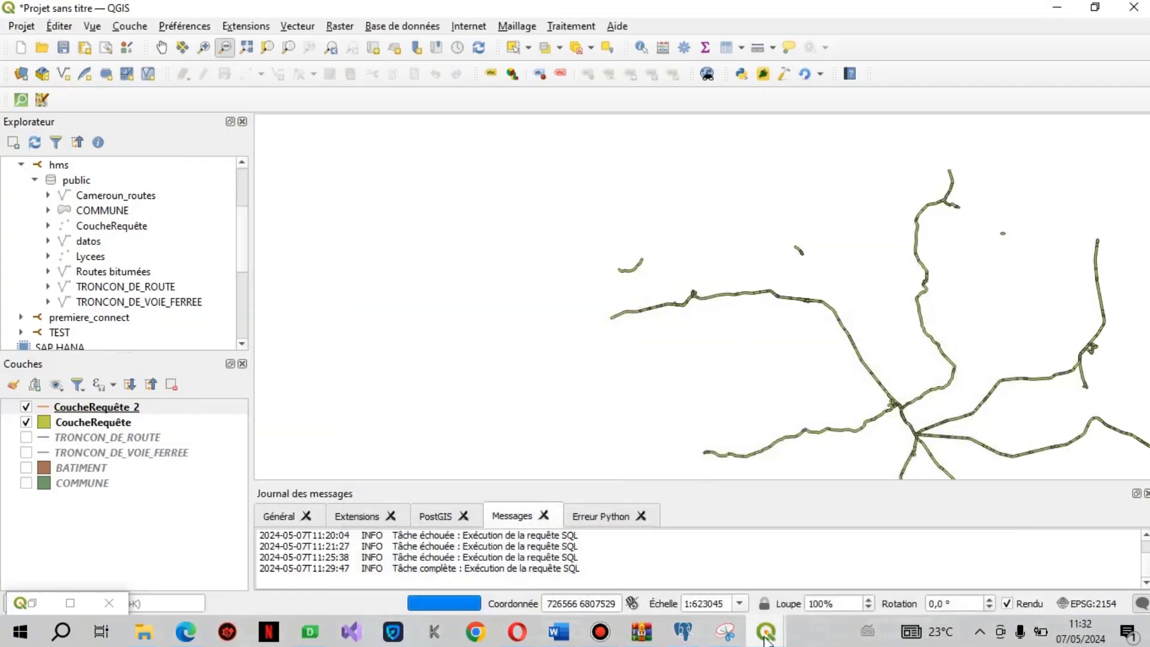
pyautogui.click(766, 632)
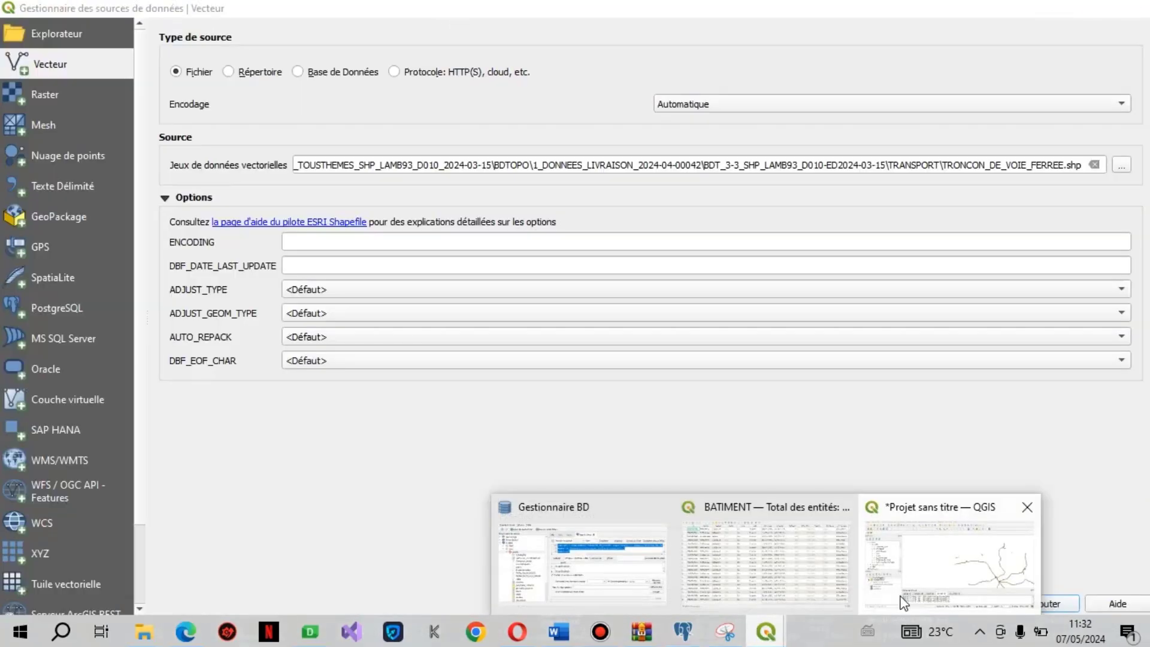
pyautogui.click(904, 602)
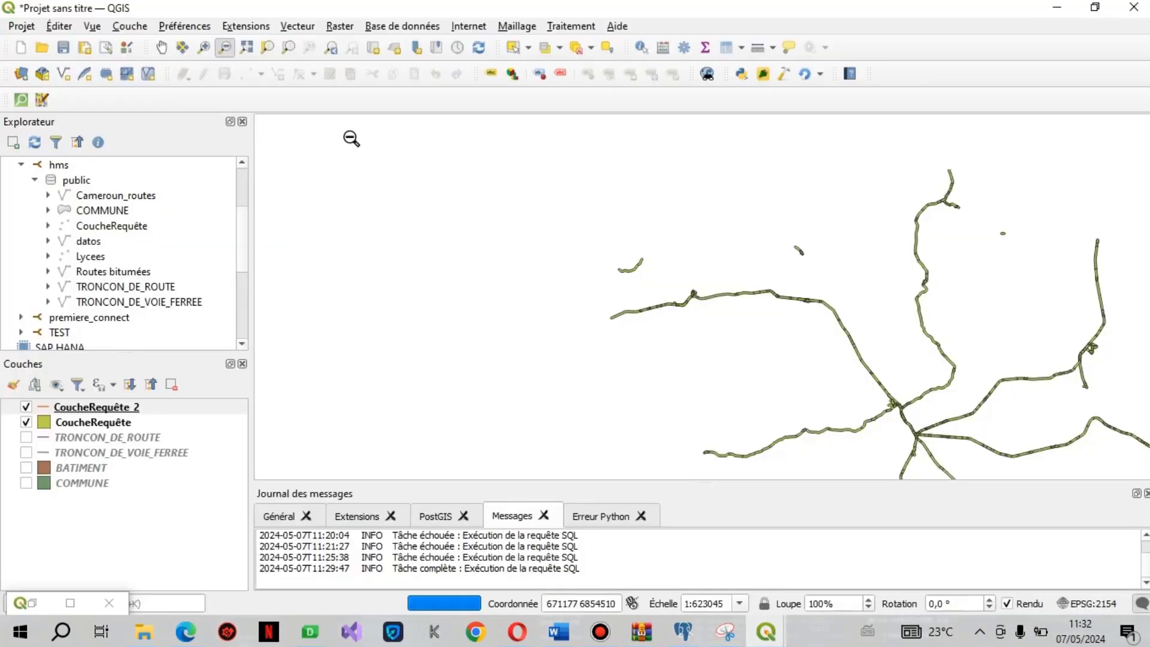
# Switch to DB Manager and write select union(geom) from public."TRONCON_DE_ROUTE" as a new query below the intersection query.
pyautogui.click(766, 632)
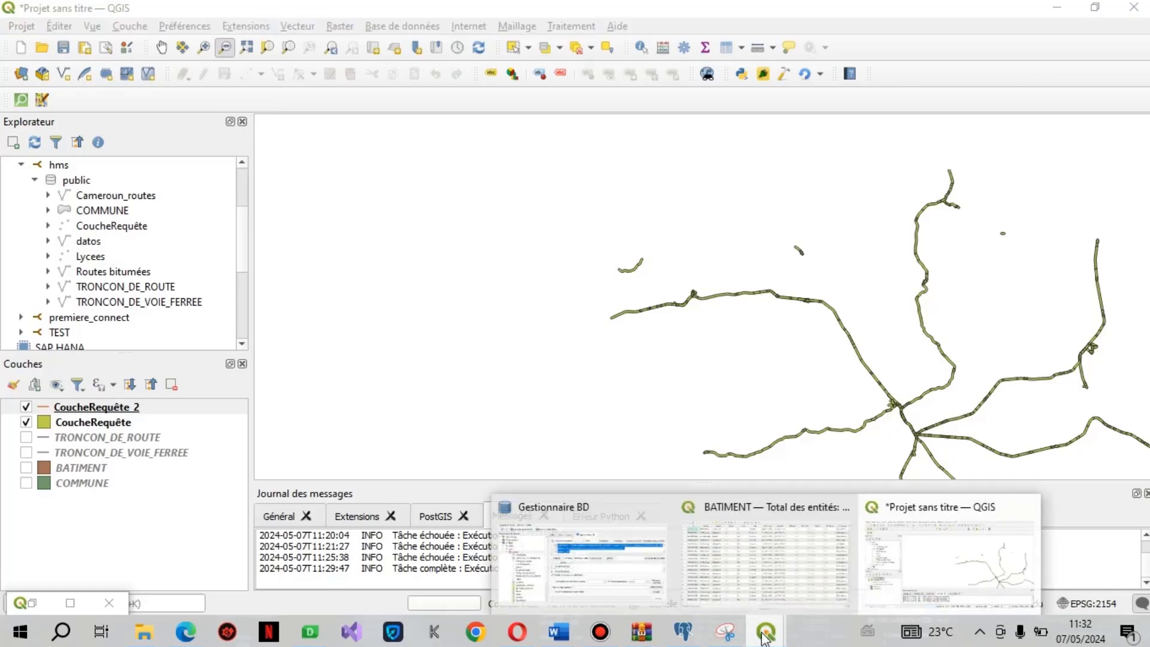
pyautogui.click(603, 542)
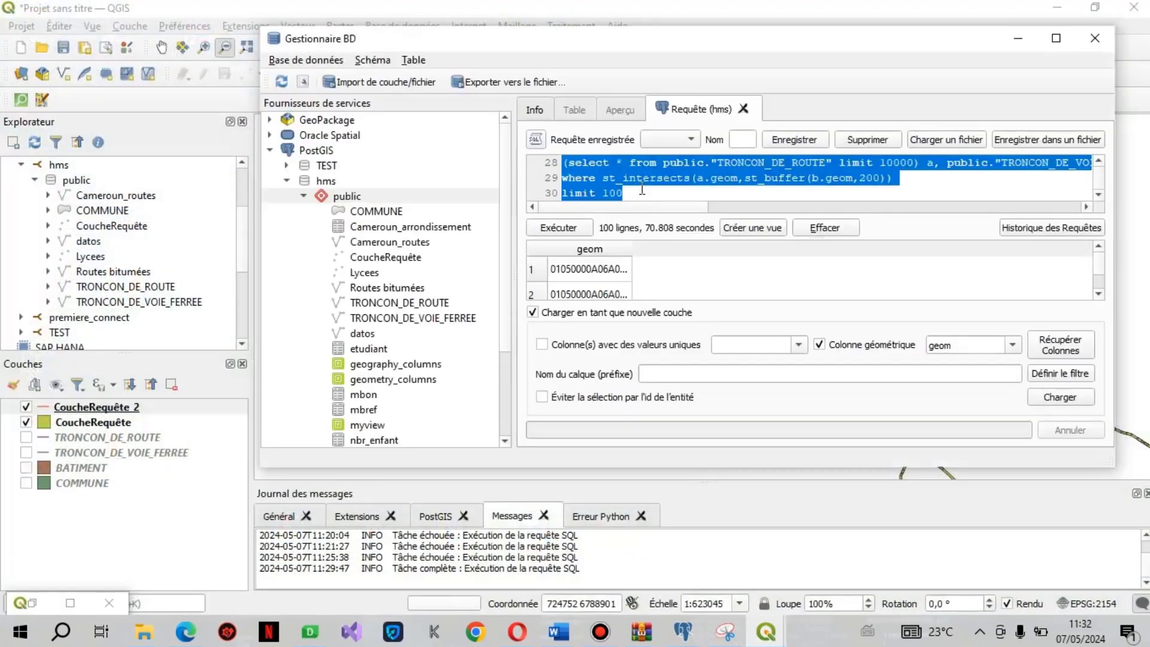
pyautogui.click(642, 190)
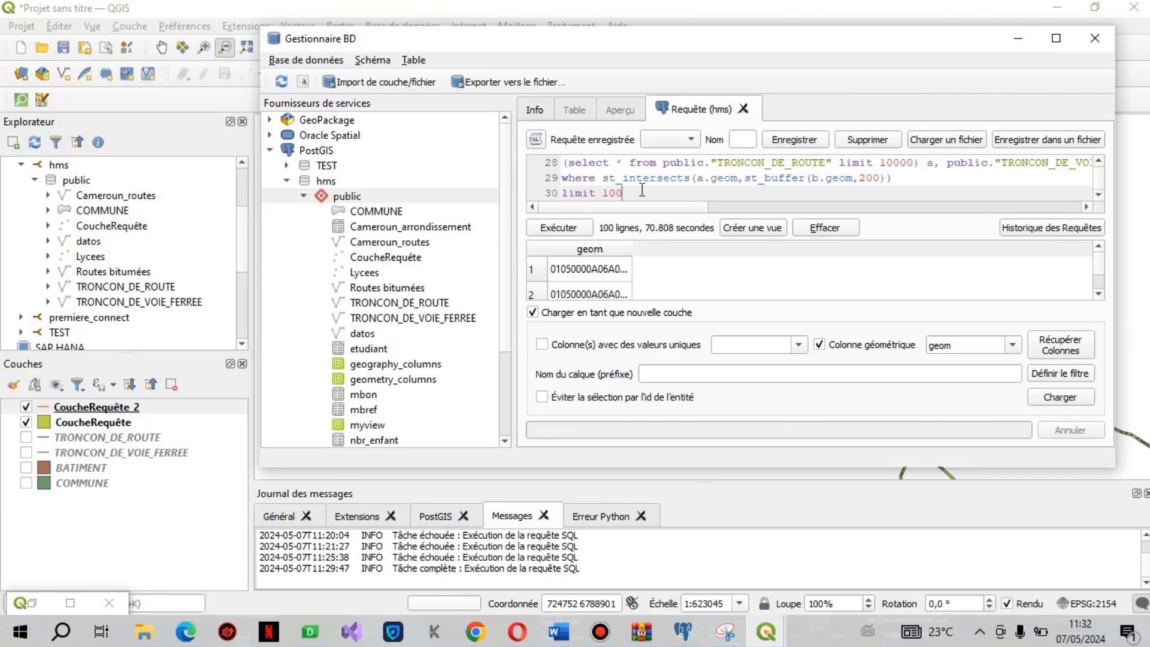
pyautogui.press('Return')
pyautogui.press('Return')
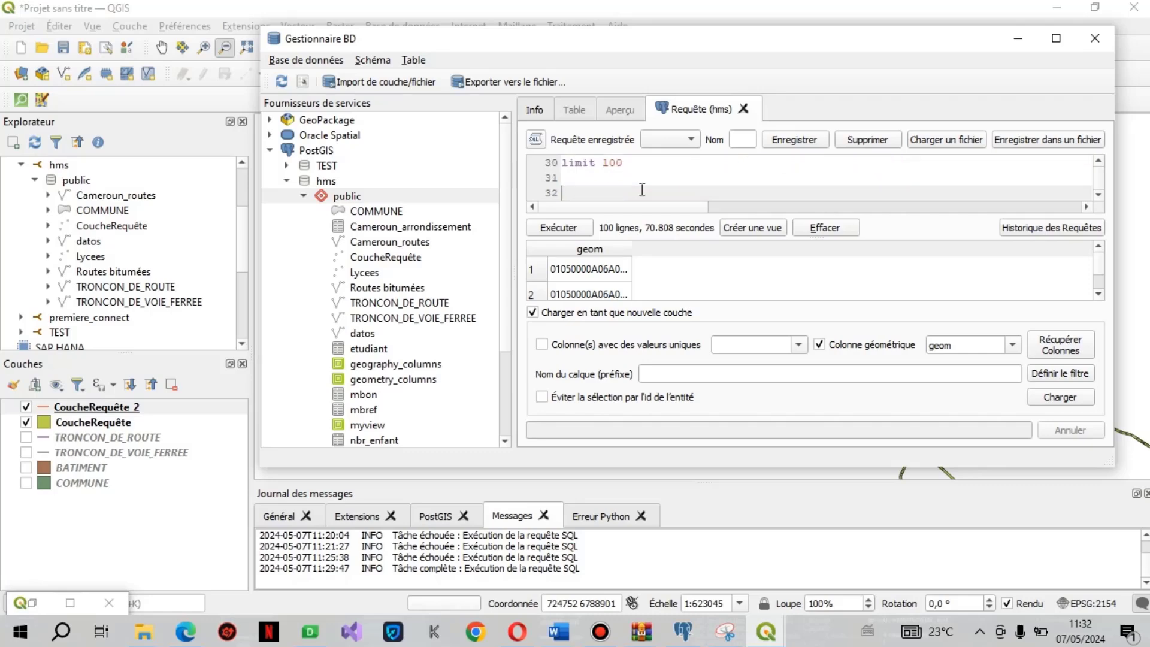
pyautogui.write('sele')
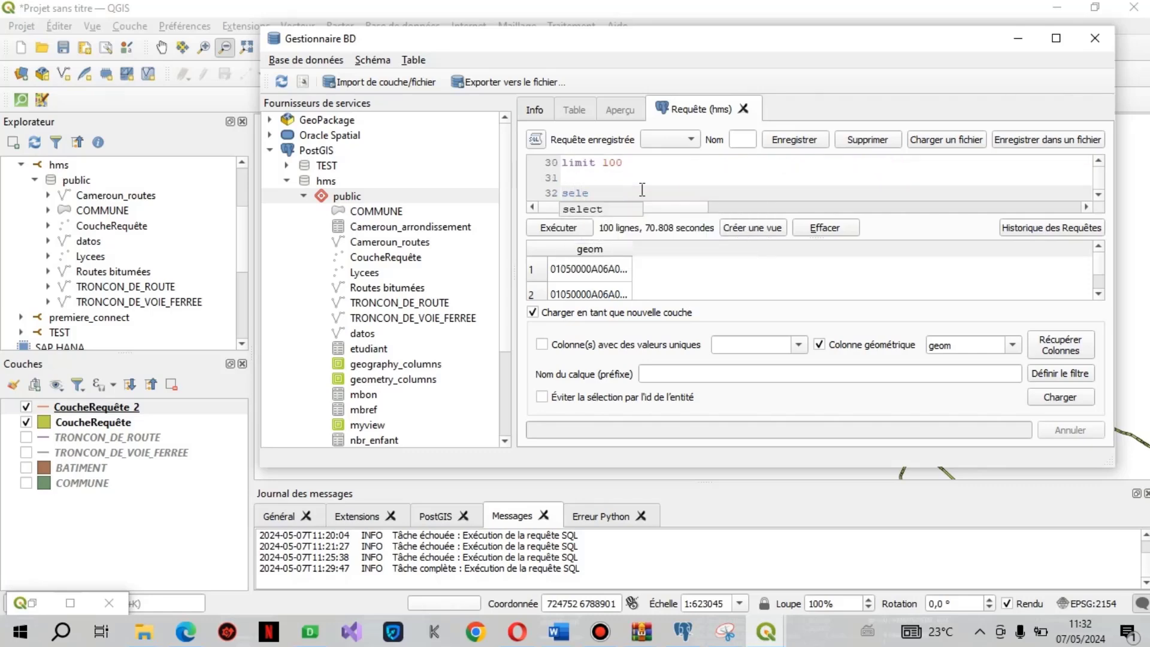
pyautogui.write('ct union')
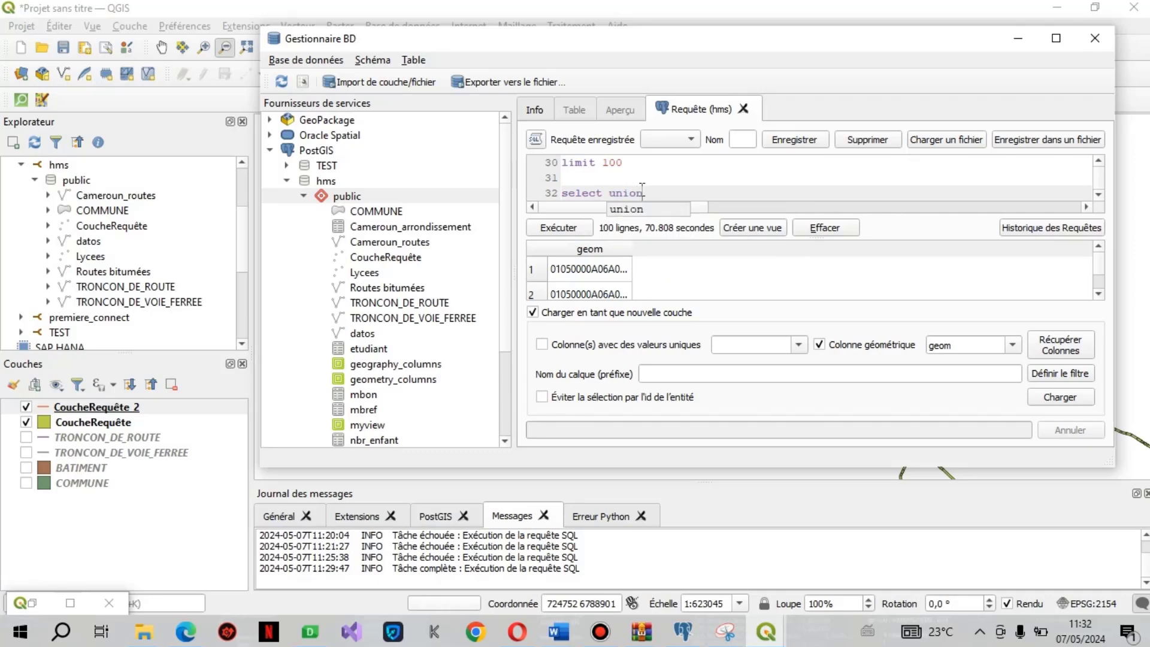
pyautogui.write('(')
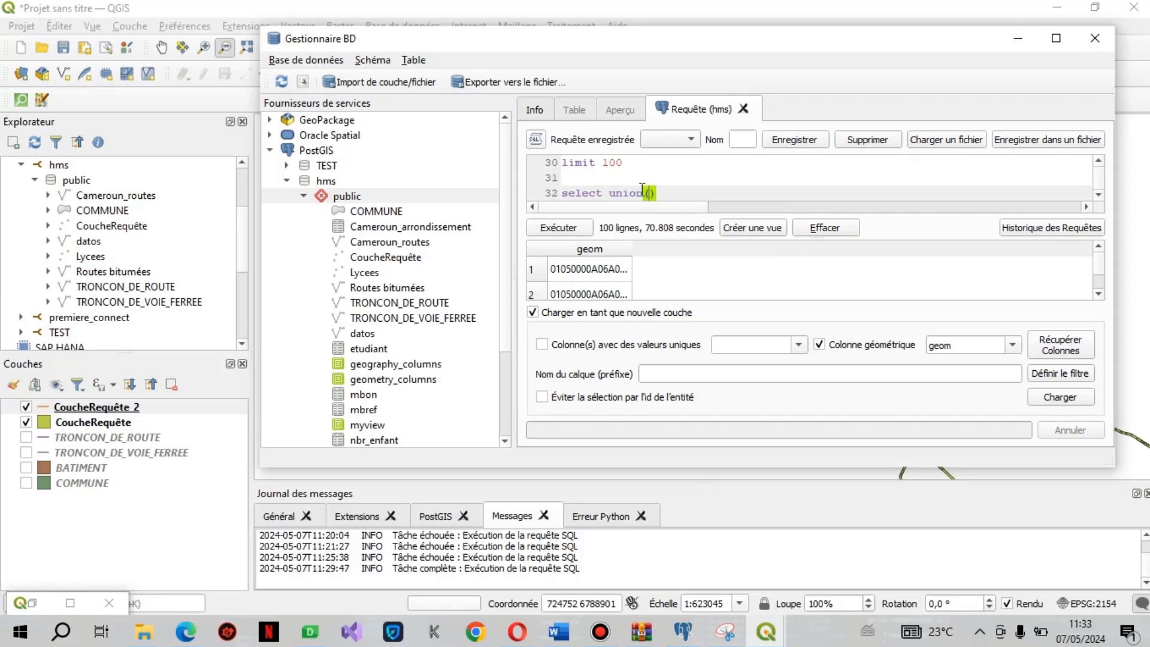
pyautogui.write('geom) from publ')
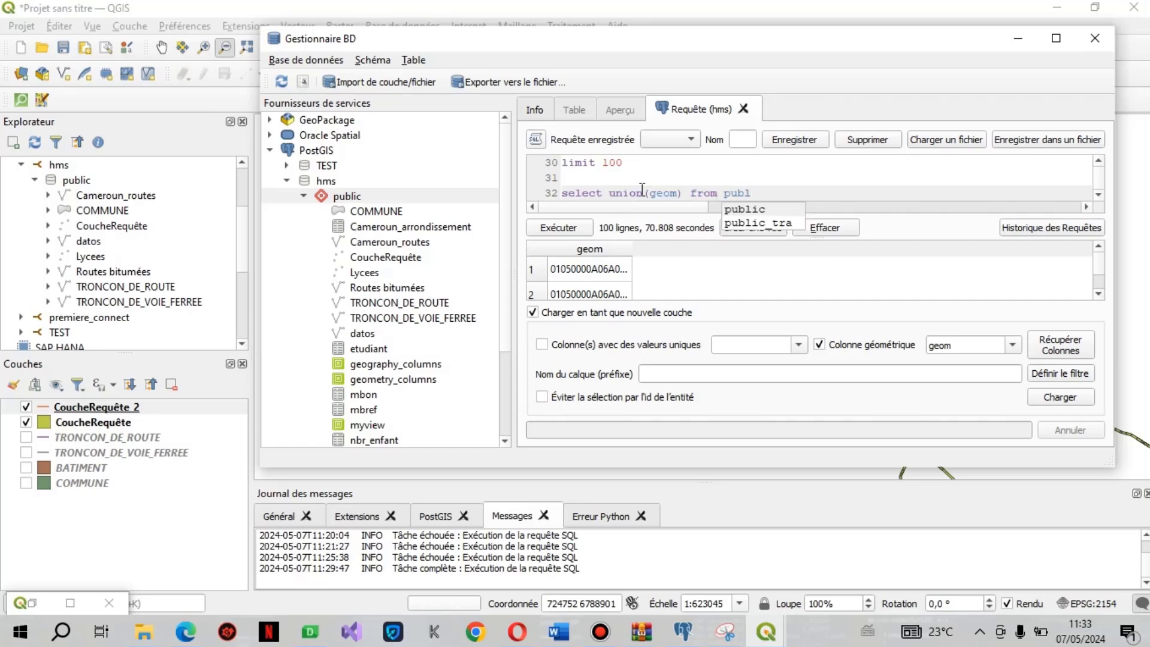
pyautogui.press('Return')
pyautogui.write('.""')
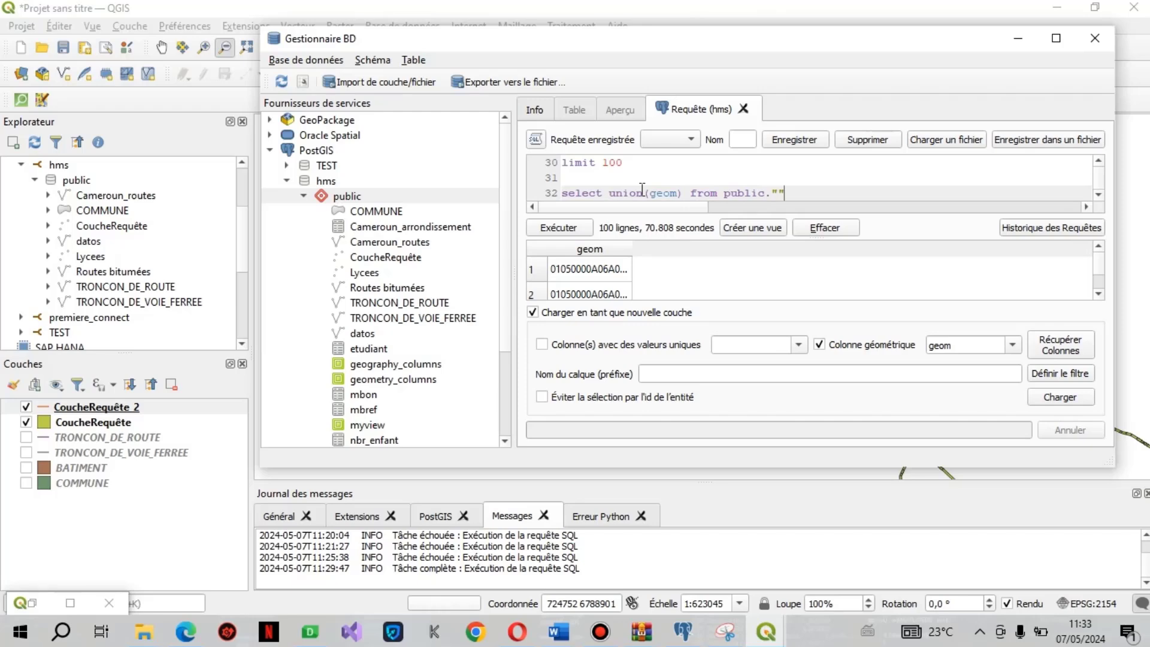
pyautogui.write('tr')
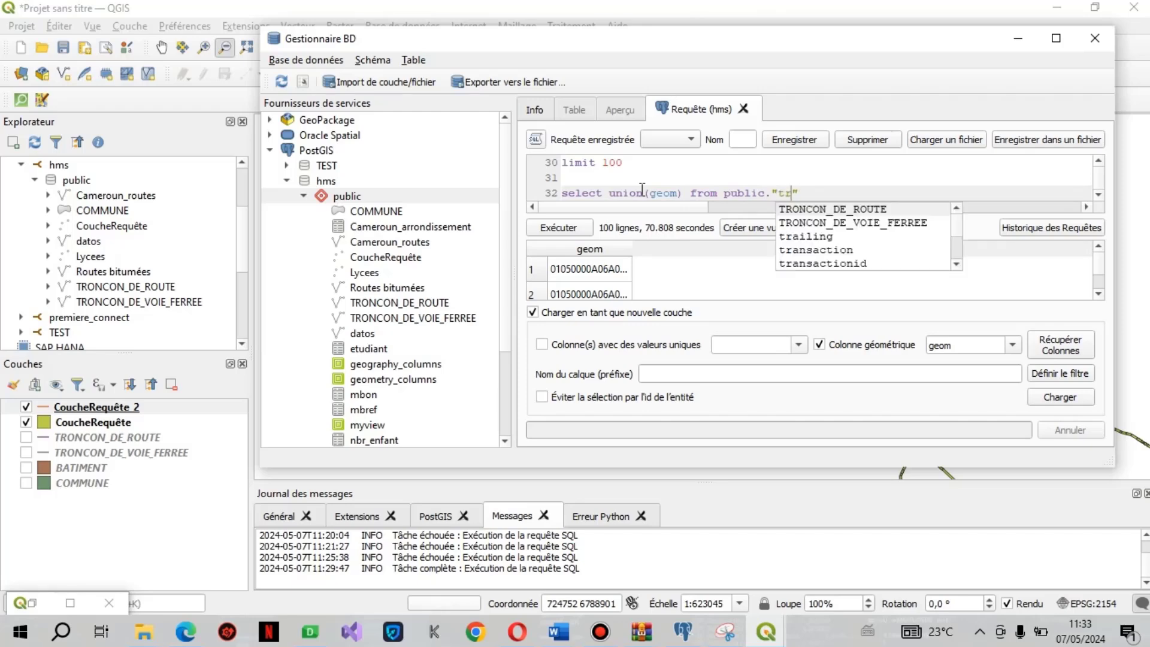
pyautogui.press('Return')
# Try to run only the union query on the TRONCON_DE_ROUTE table.
pyautogui.moveTo(907, 194); pyautogui.dragTo(560, 193)
pyautogui.click(558, 228)
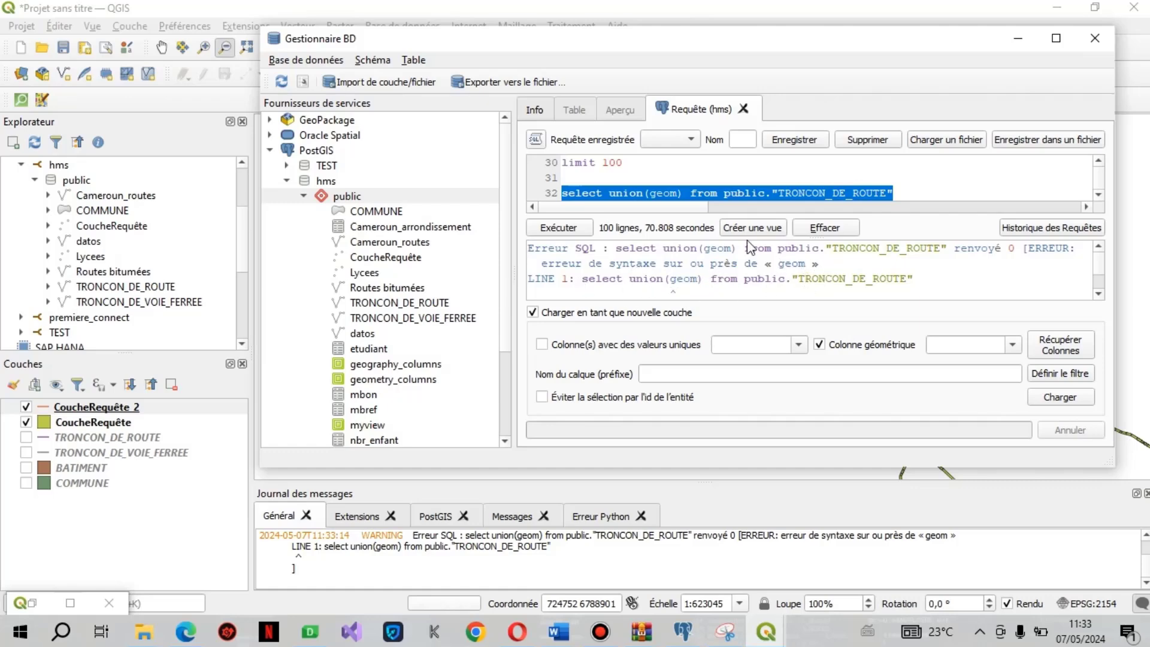
pyautogui.click(700, 190)
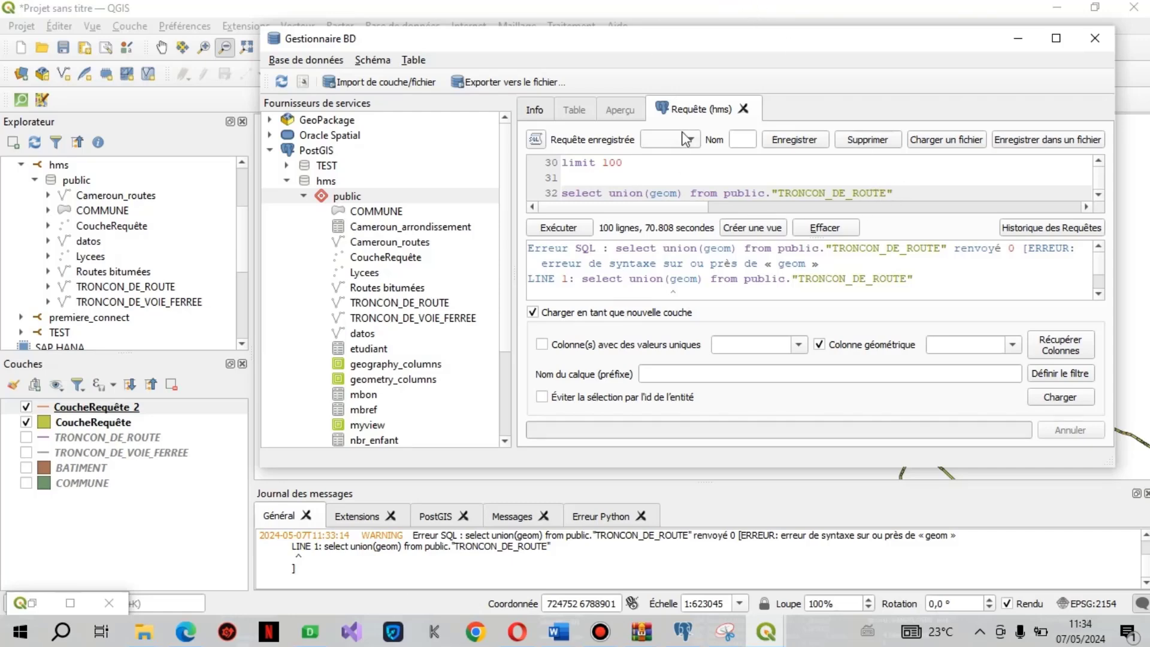
# Change union to st_union in the TRONCON_DE_ROUTE query and run only that query.
pyautogui.click(610, 193)
pyautogui.write('st')
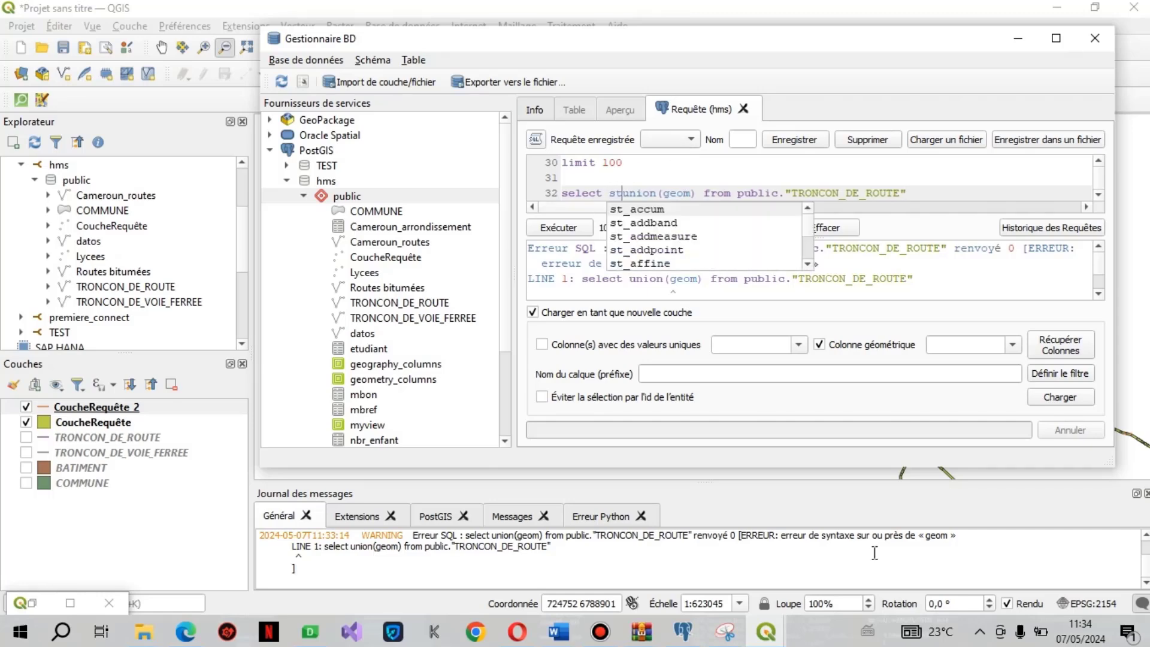
pyautogui.write('_u')
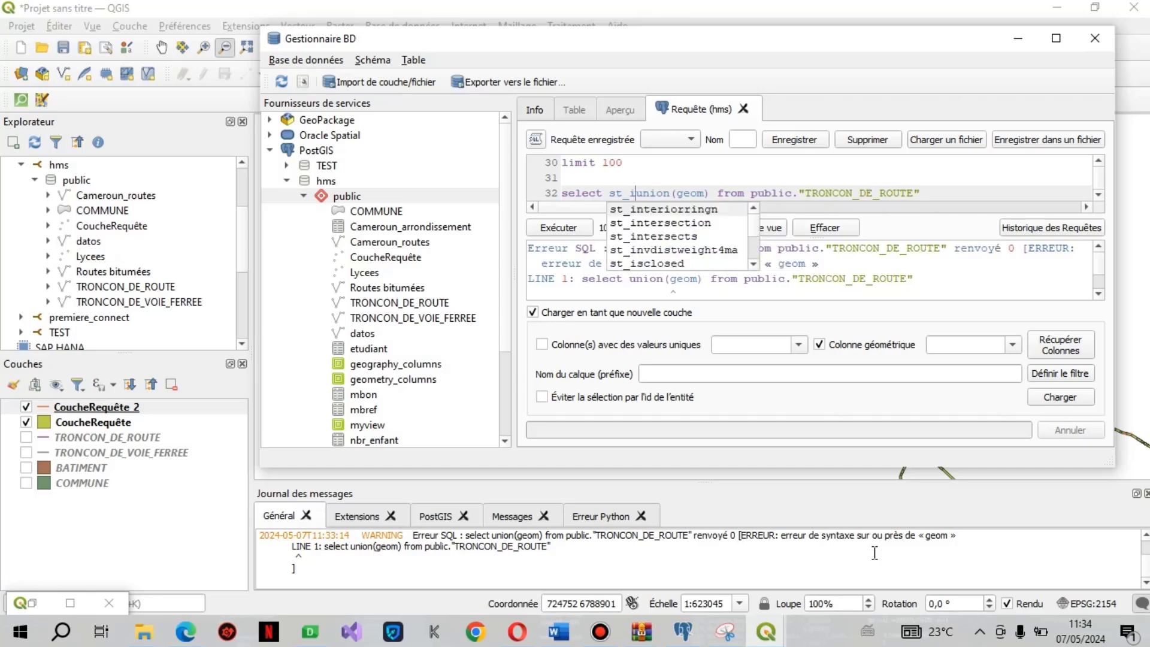
pyautogui.press('Return')
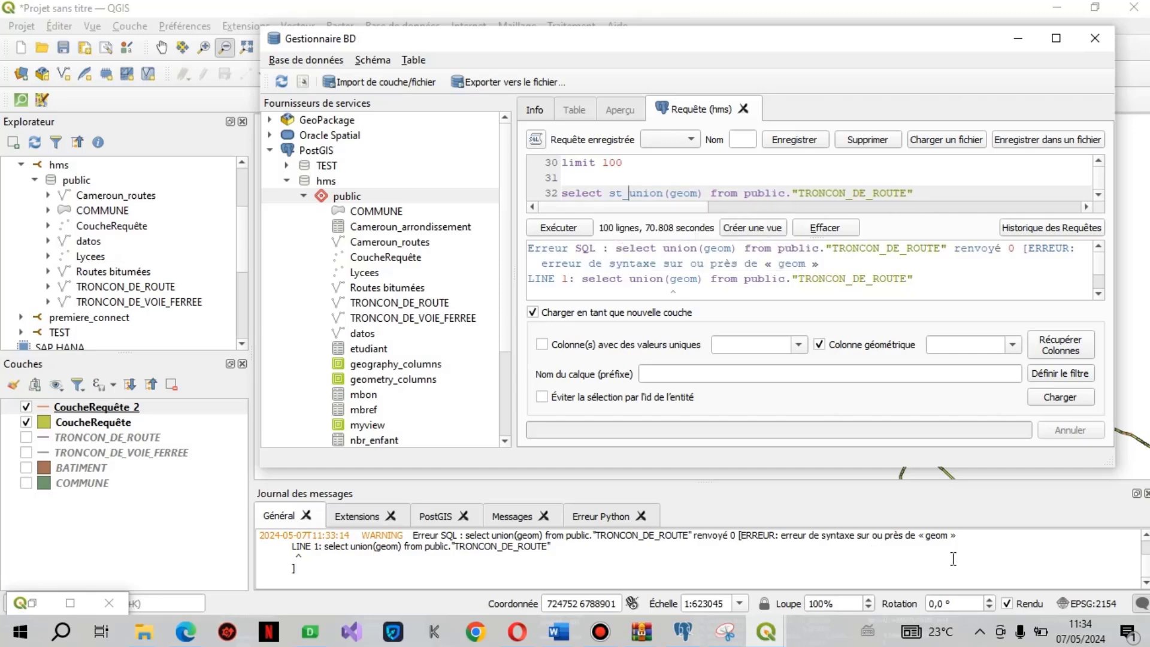
pyautogui.click(560, 192)
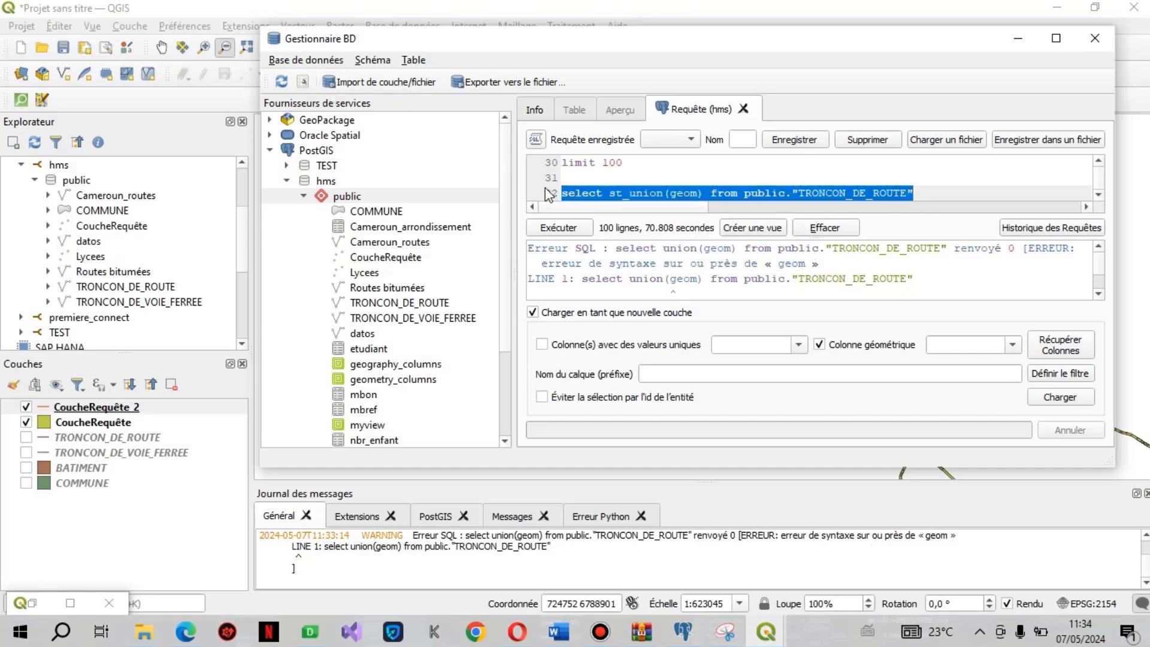
pyautogui.click(558, 229)
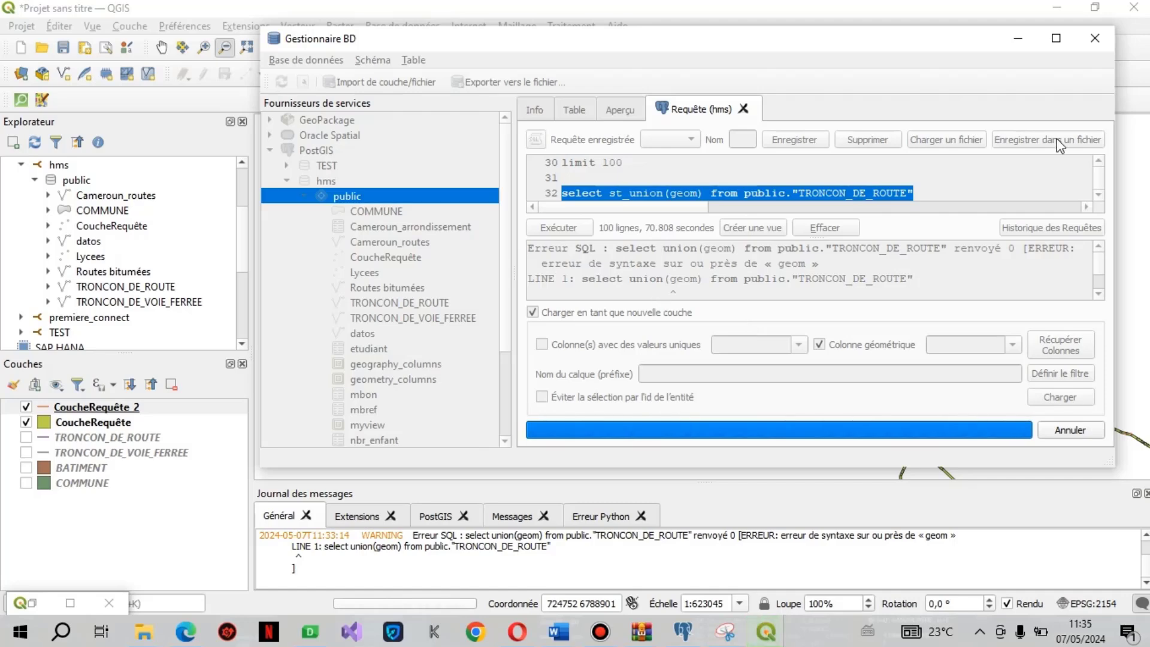
# Load the union query result in DB Manager as a new map layer, using st_union as the geometry column.
pyautogui.click(1018, 40)
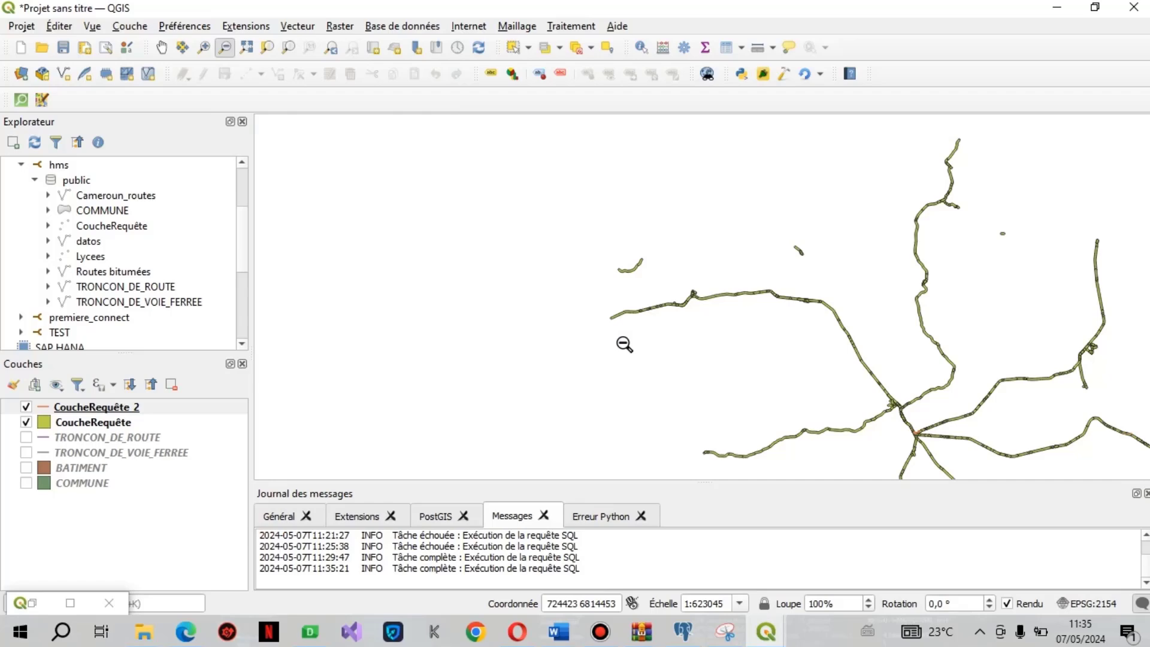
pyautogui.moveTo(688, 643)
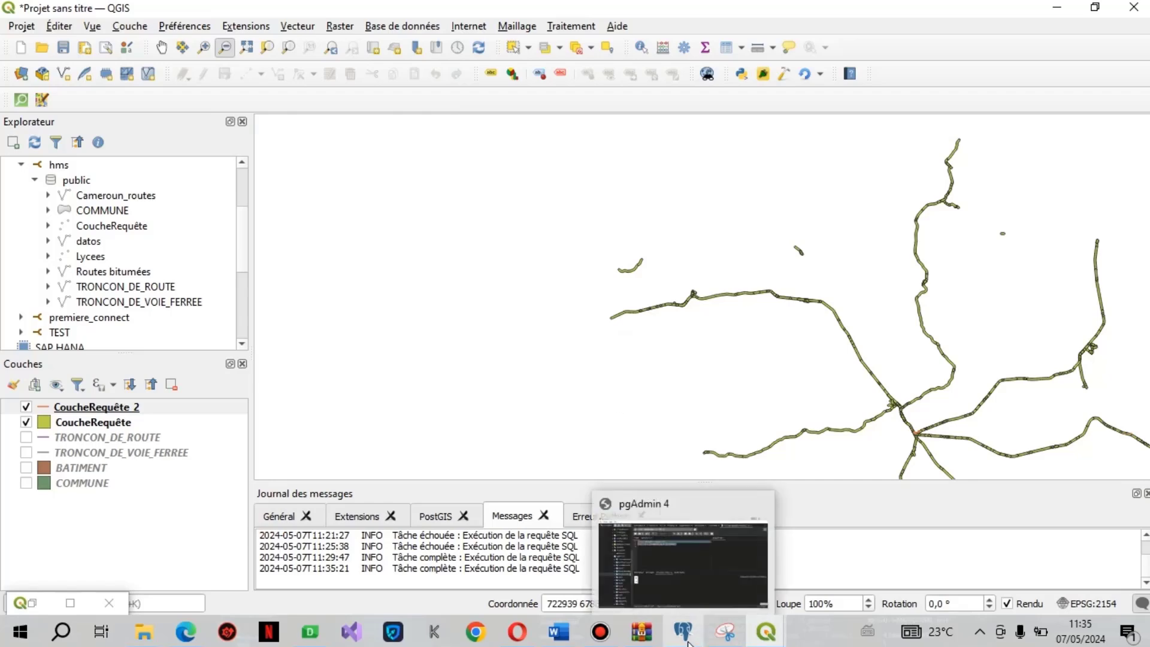
pyautogui.moveTo(766, 633)
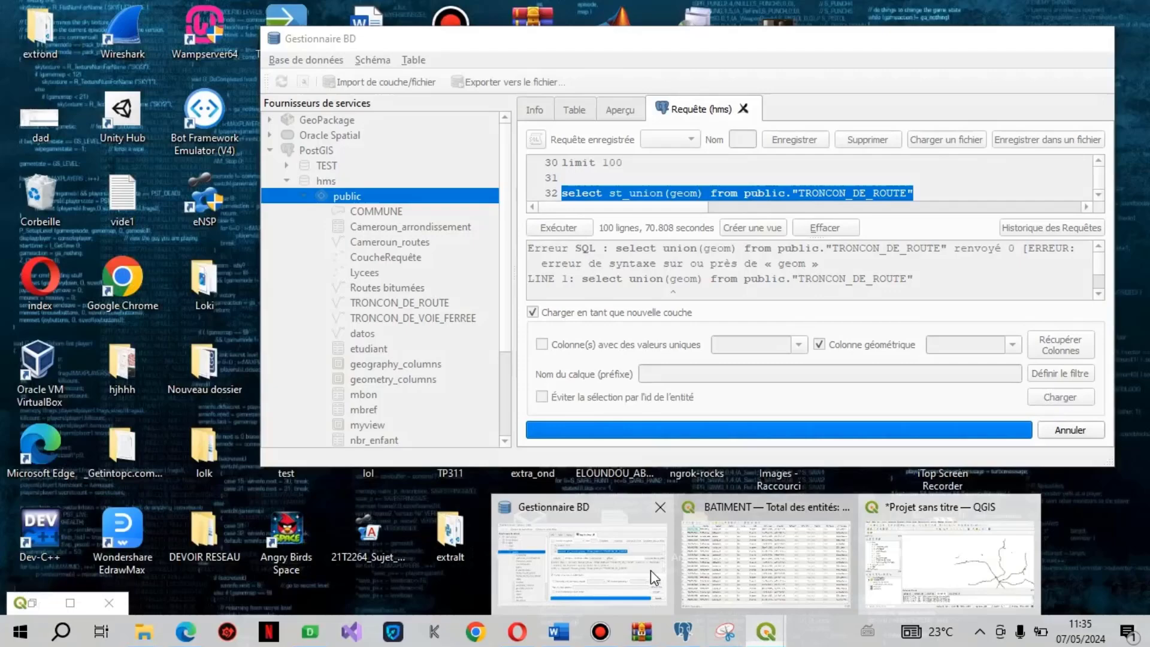
pyautogui.click(651, 570)
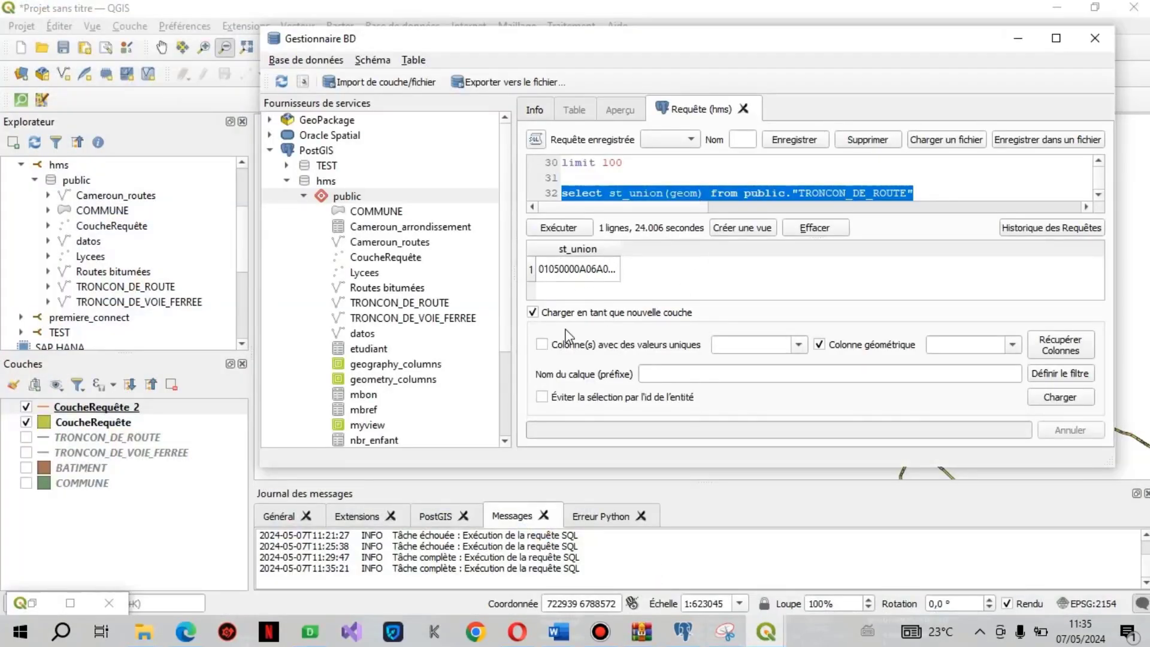
pyautogui.click(1012, 345)
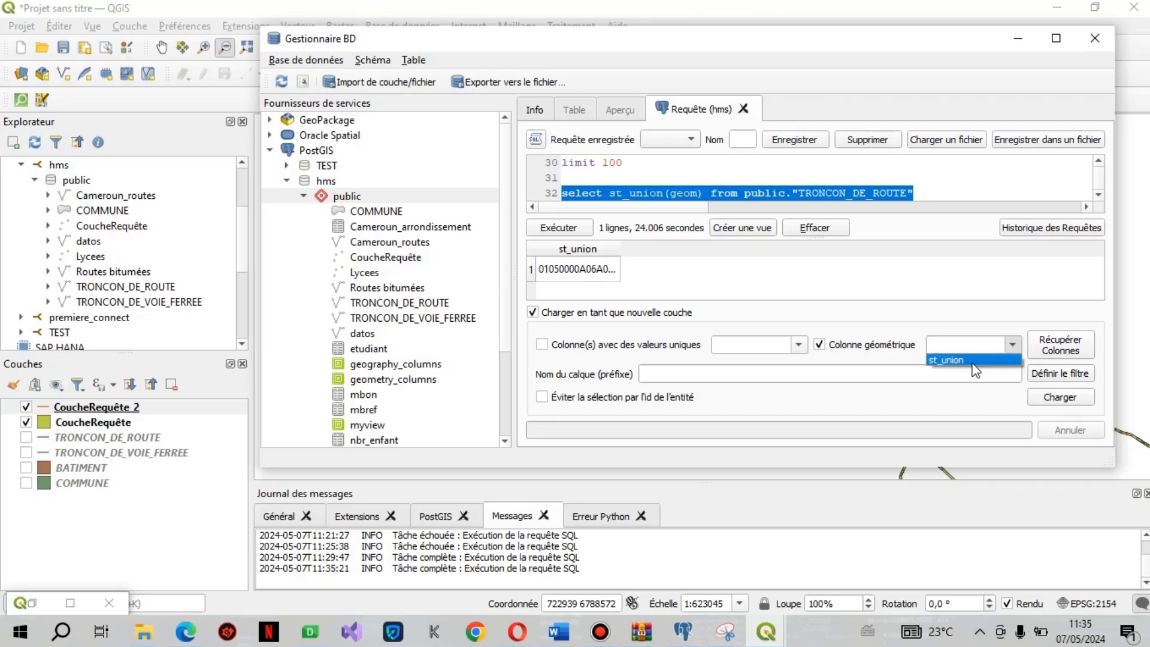
pyautogui.click(973, 362)
pyautogui.click(1061, 397)
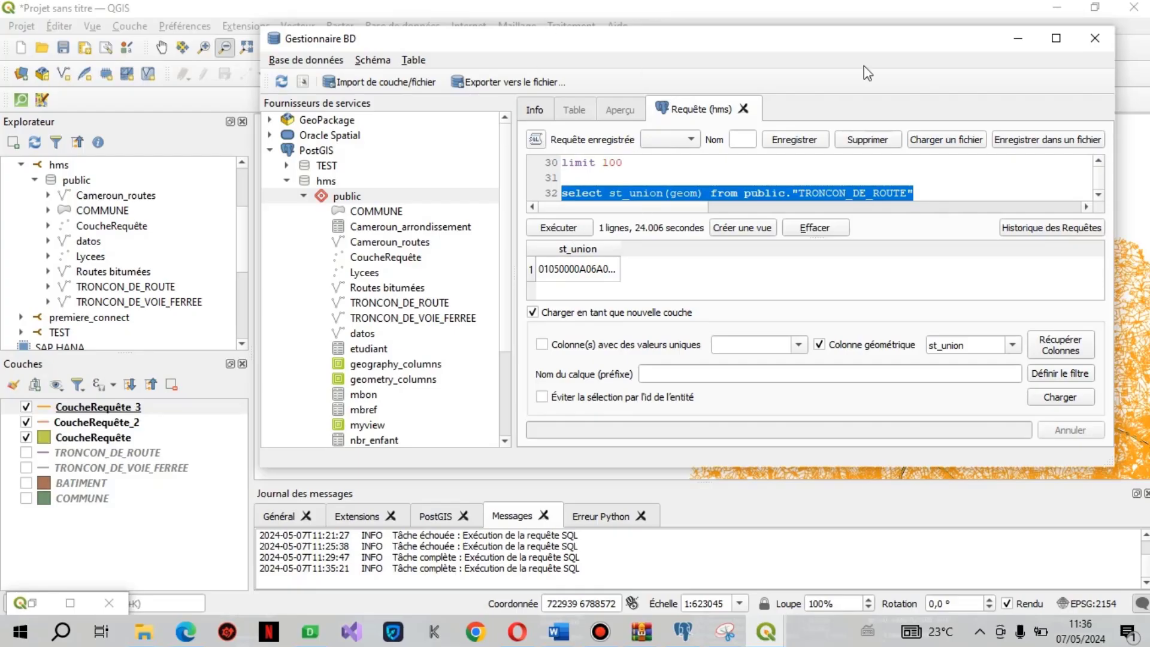
# Return to the map, hide the merged CoucheRequête_3 layer and show TRONCON_DE_ROUTE to compare the two road networks.
pyautogui.click(1018, 39)
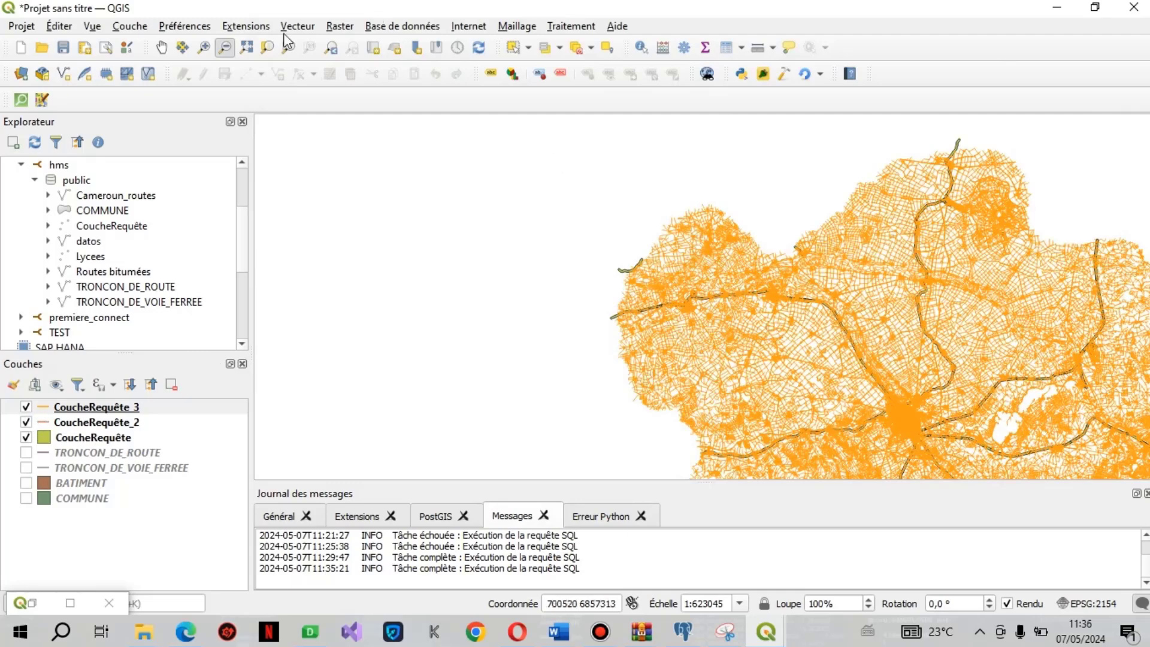
pyautogui.click(204, 47)
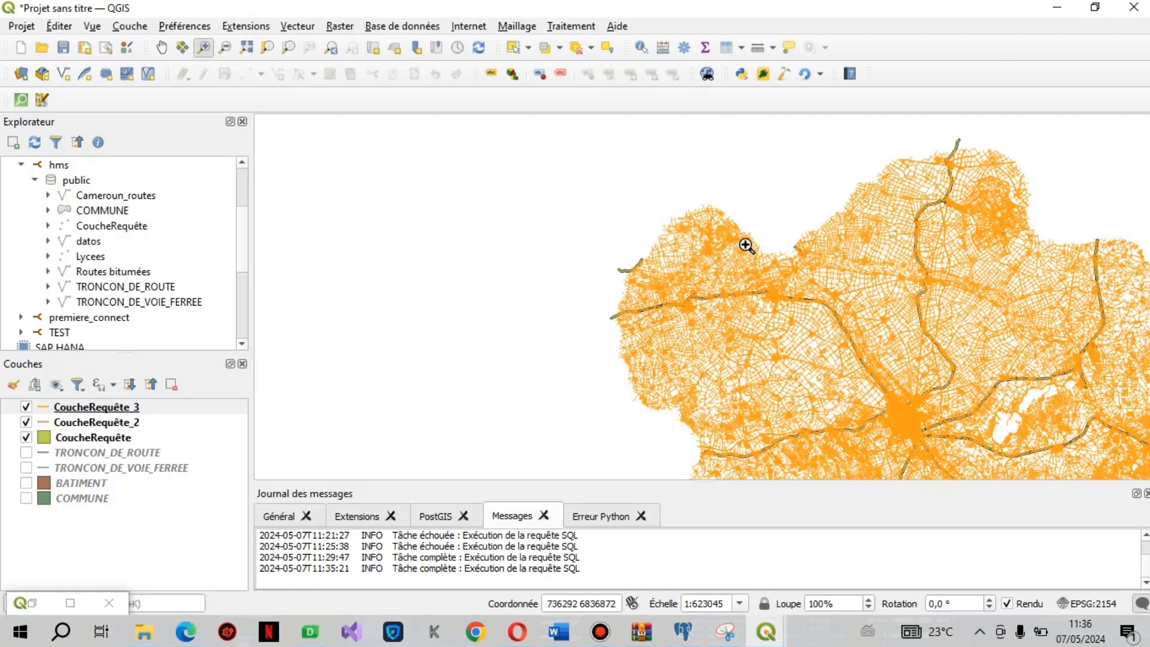
pyautogui.click(940, 316)
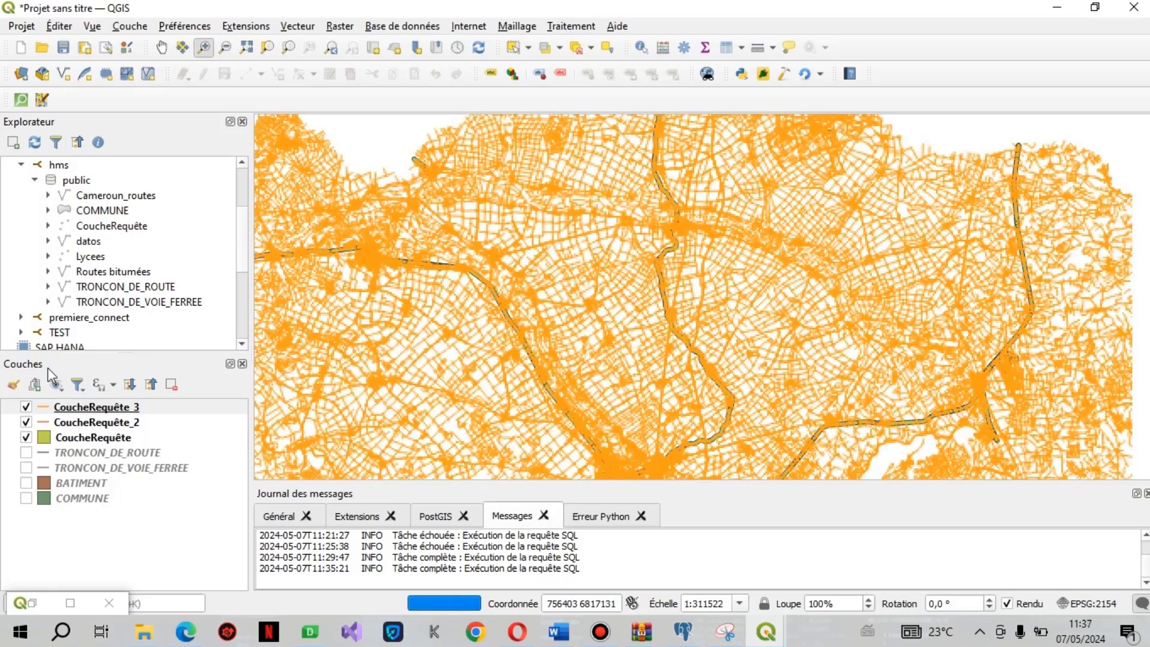
pyautogui.click(21, 407)
pyautogui.click(24, 408)
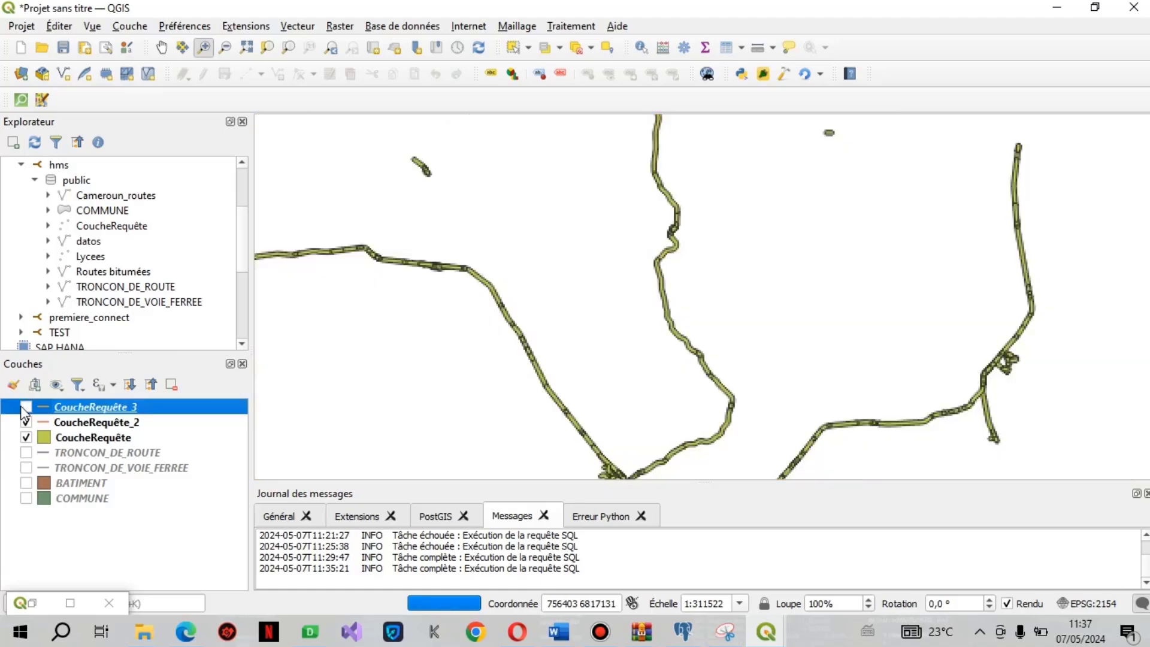
pyautogui.click(26, 453)
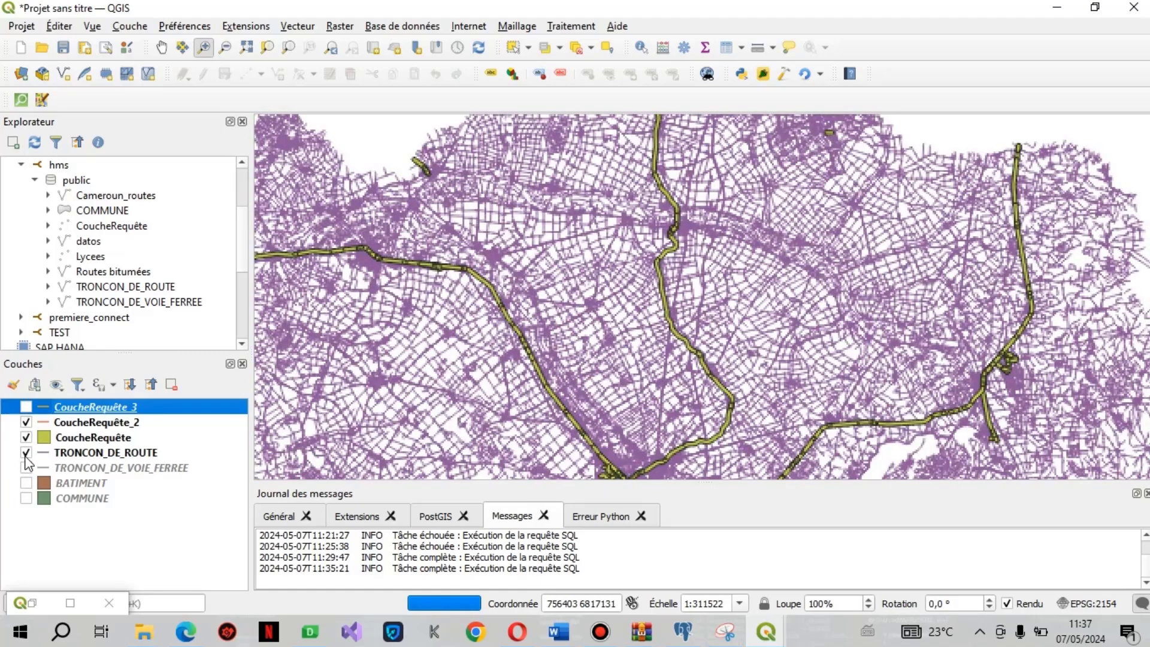
pyautogui.click(223, 49)
pyautogui.click(373, 191)
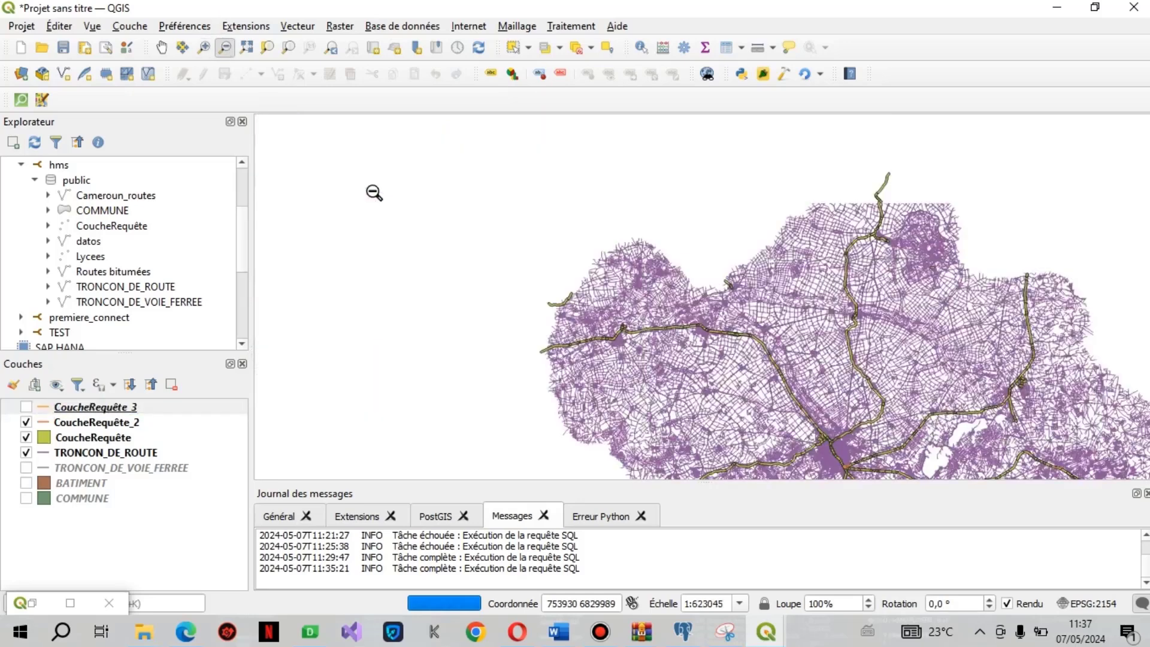
pyautogui.click(204, 47)
pyautogui.click(698, 308)
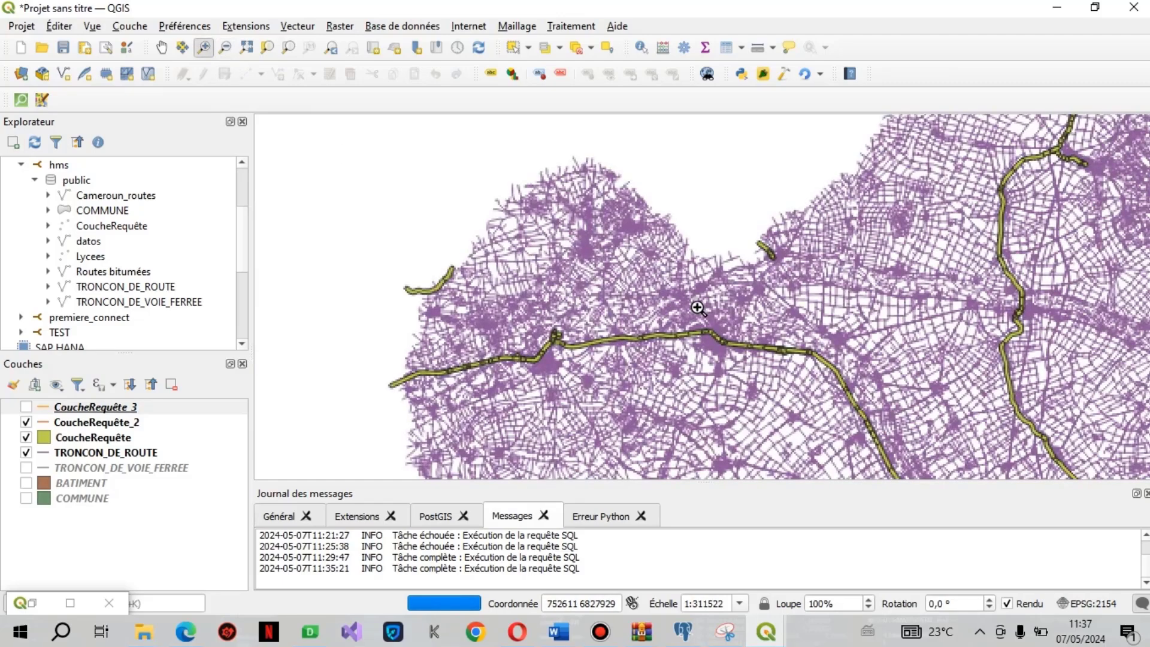
pyautogui.click(685, 636)
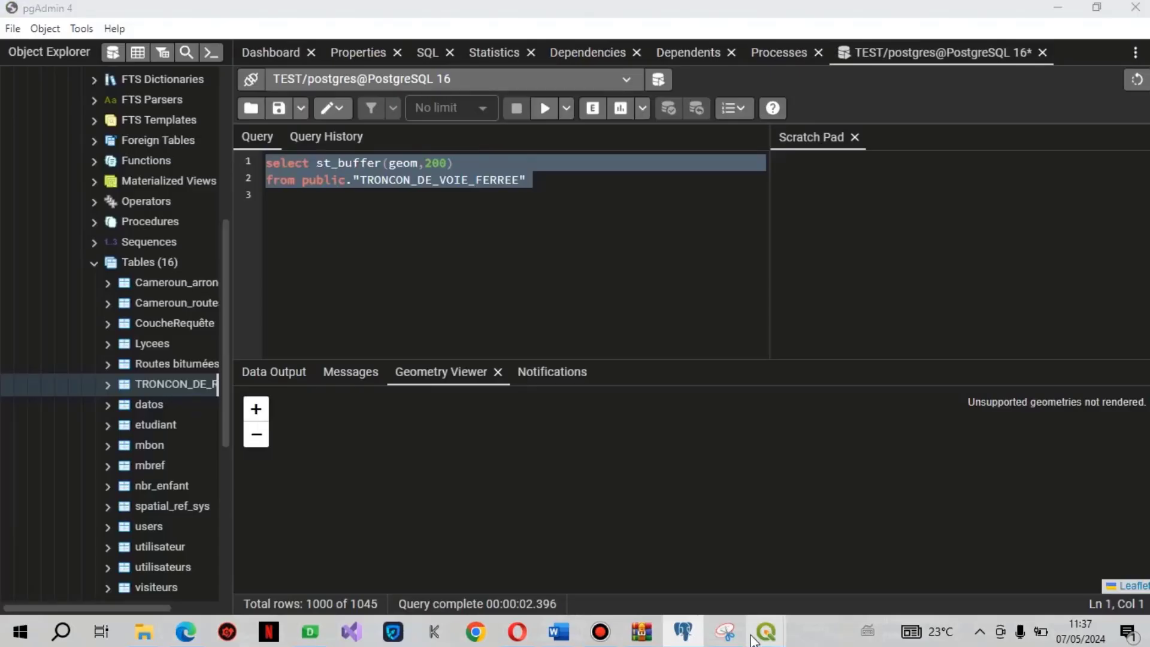
pyautogui.moveTo(754, 641)
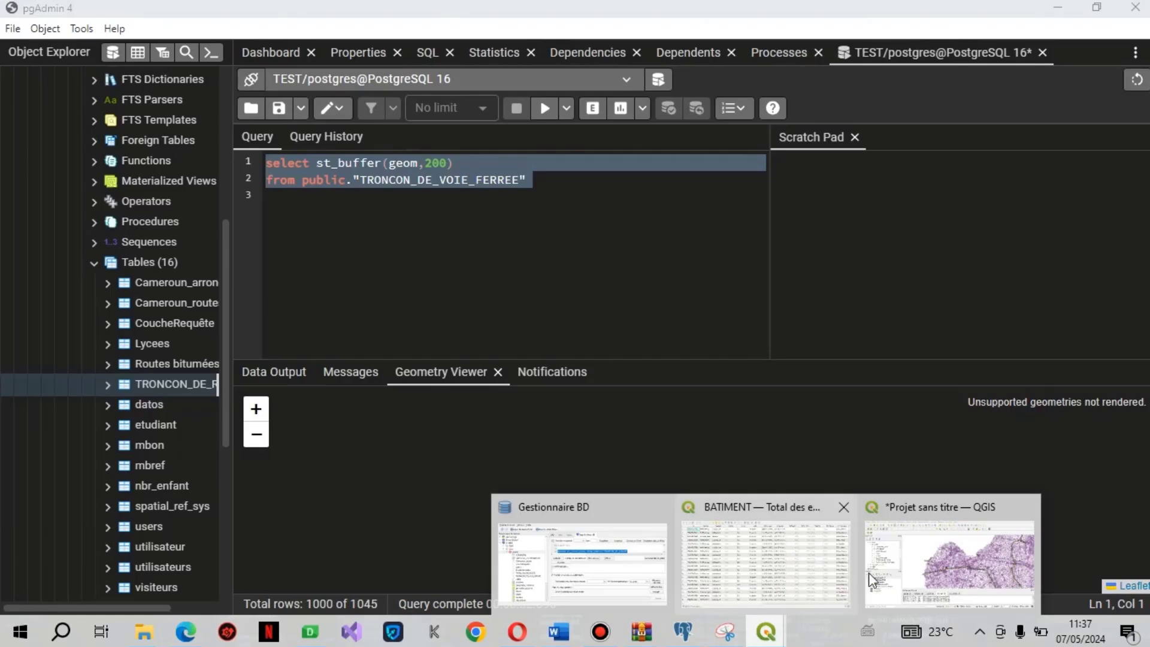
pyautogui.click(646, 538)
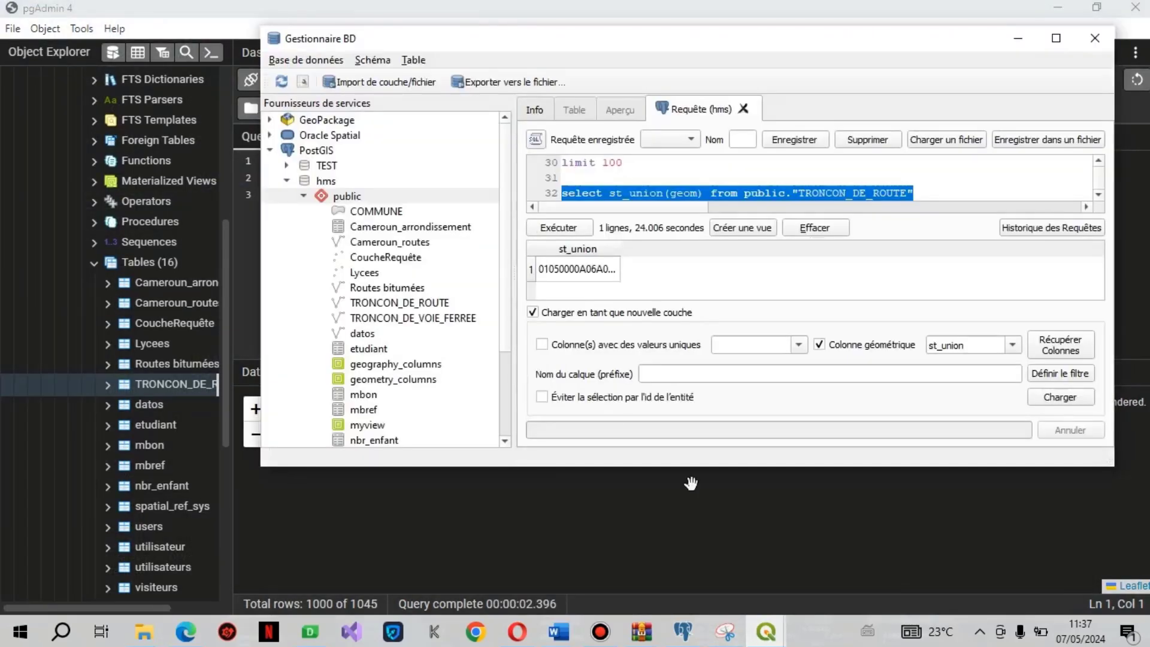
pyautogui.moveTo(761, 638)
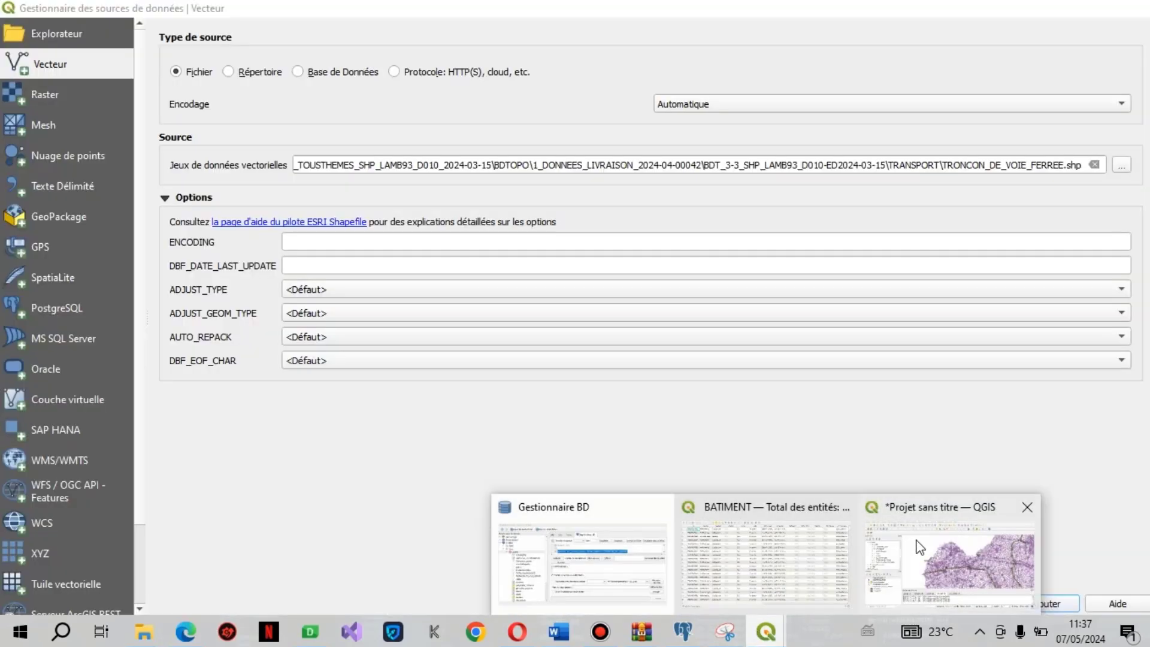
pyautogui.click(920, 547)
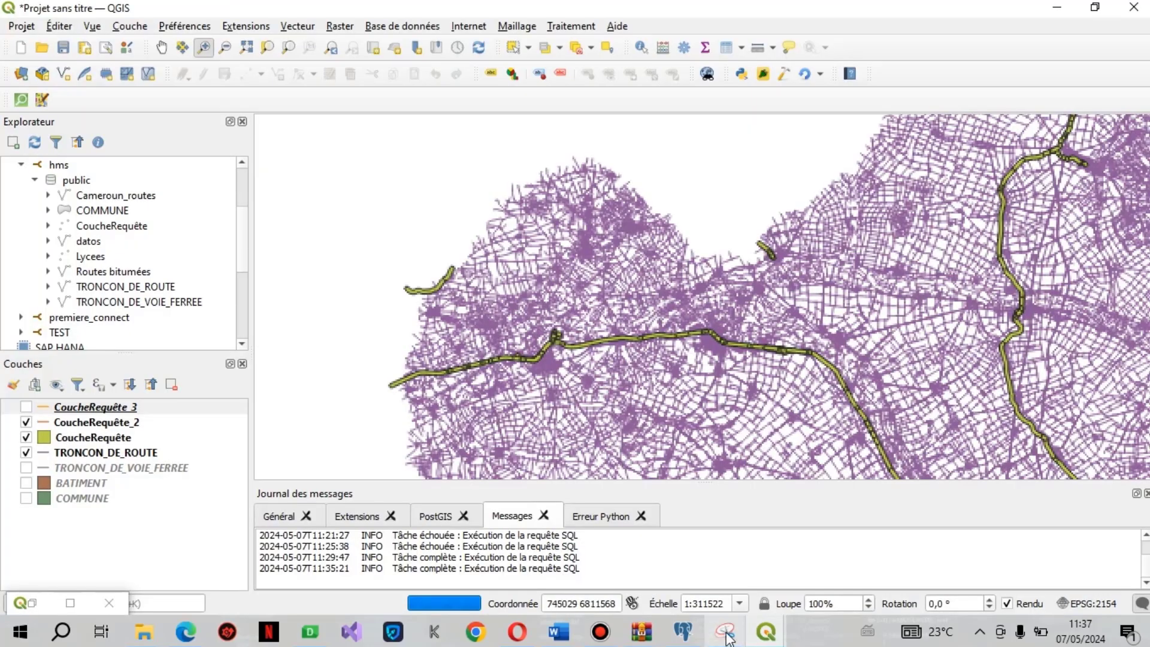
# Switch to DB Manager and begin a new query below the union query with select b.geom from.
pyautogui.moveTo(758, 636)
pyautogui.click(613, 540)
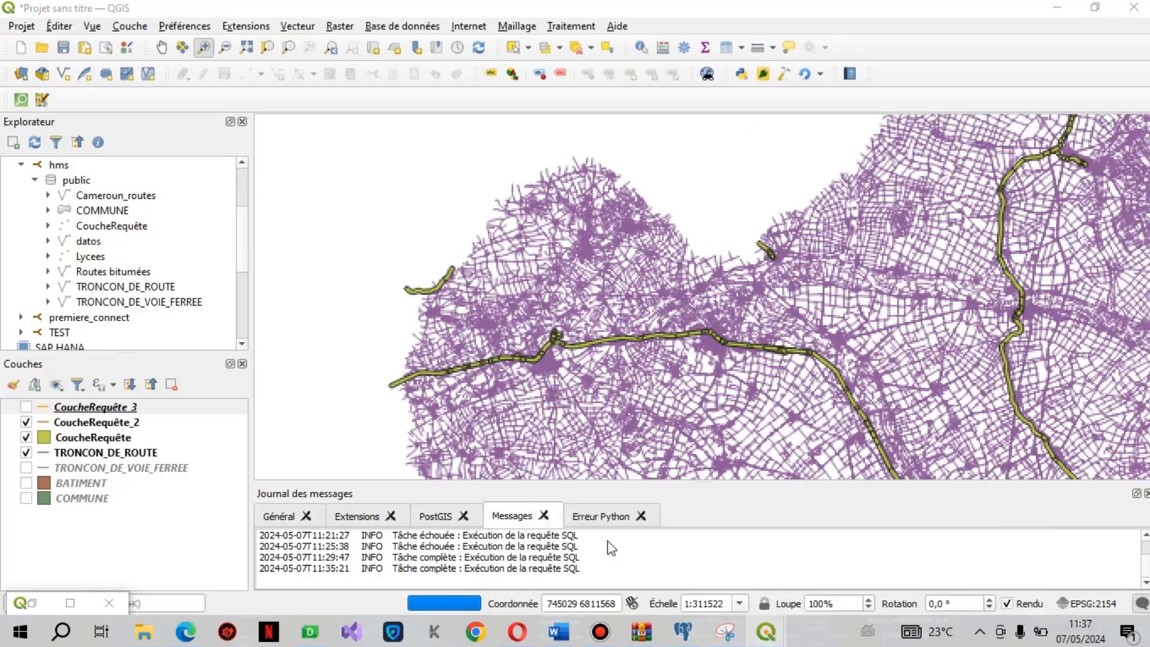
pyautogui.click(926, 192)
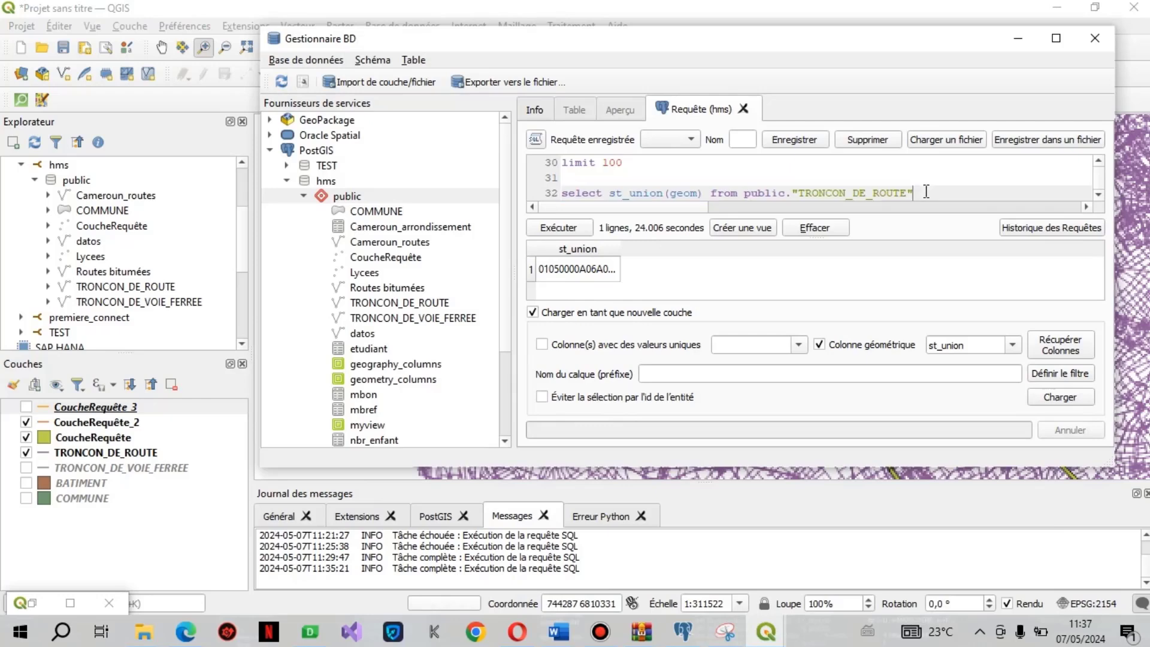
pyautogui.press('Return')
pyautogui.press('Return')
pyautogui.write('set')
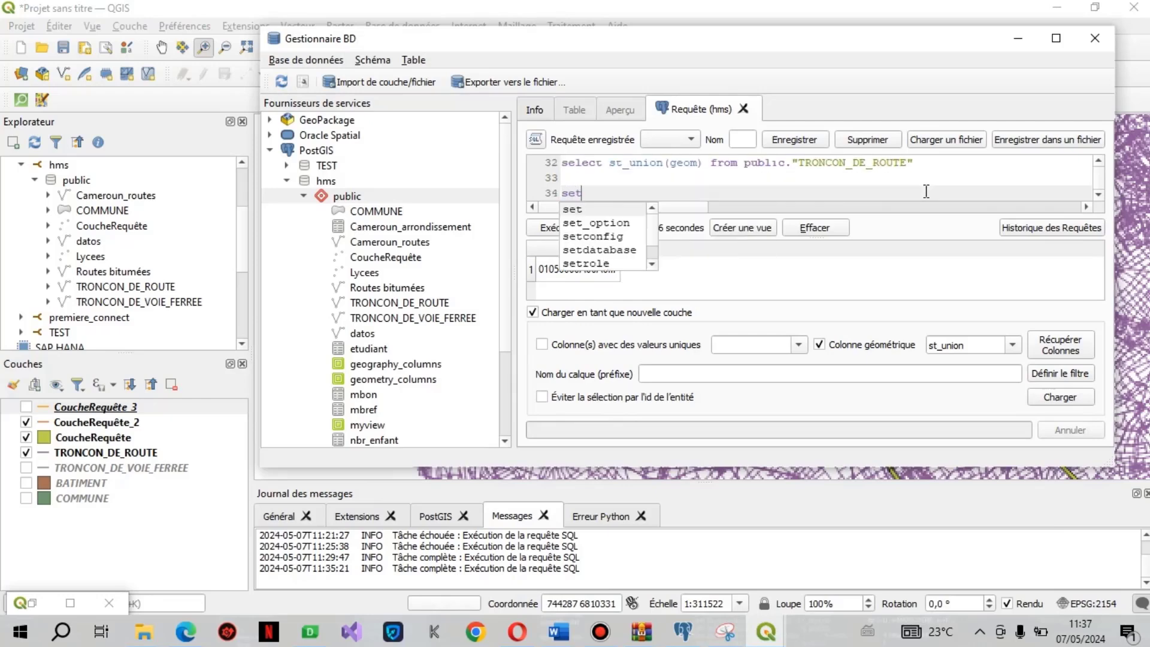
pyautogui.press('BackSpace')
pyautogui.write('lect b.')
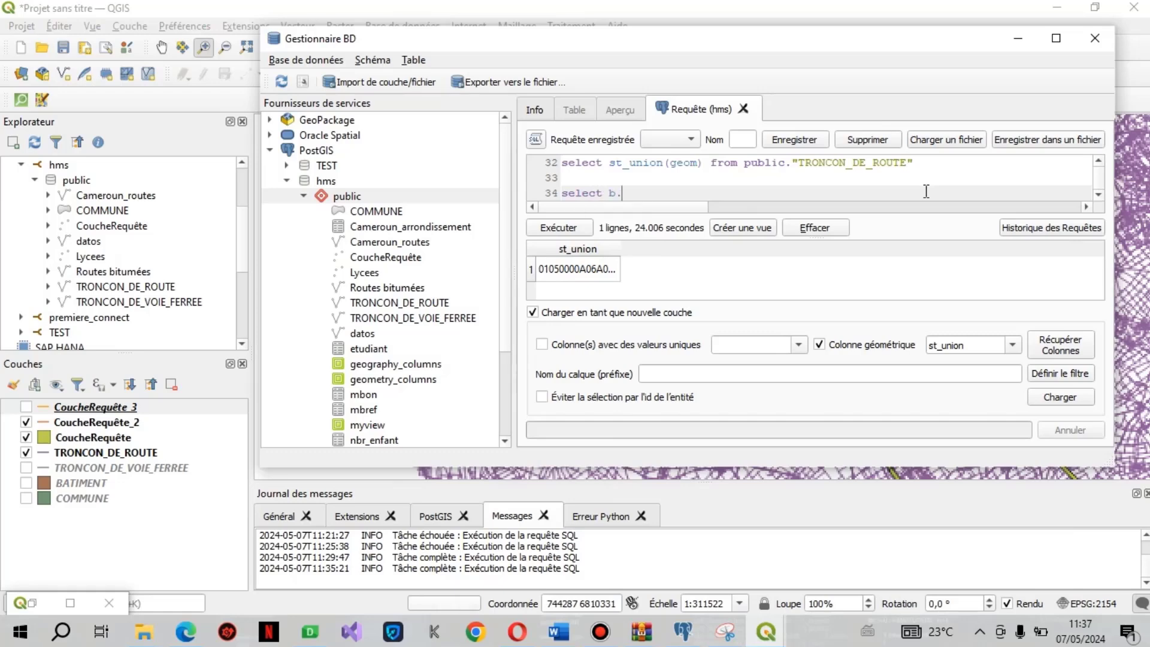
pyautogui.write('geom')
pyautogui.press('Return')
pyautogui.write('from')
pyautogui.press('Return')
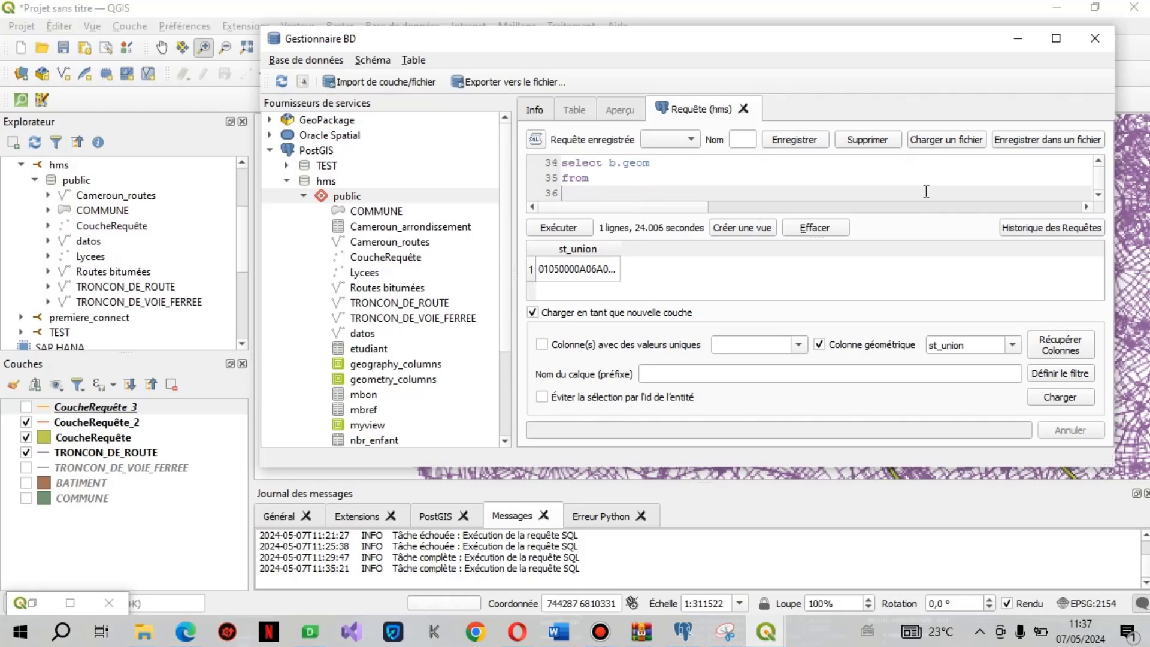
# Add a first subquery aliased a to the from clause, selecting everything from public."TRONCON_DE_ROUTE" with limit 10000, followed by a comma.
pyautogui.write('(s')
pyautogui.write('elect ')
pyautogui.write('* from ')
pyautogui.write('pub')
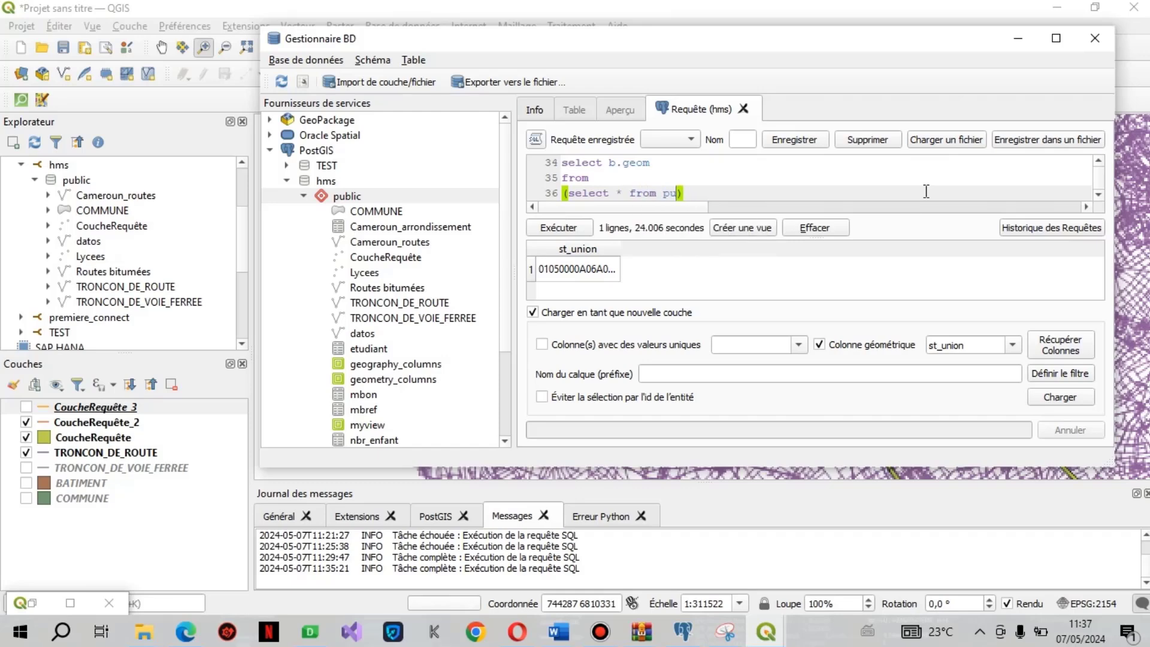
pyautogui.write('lic.""')
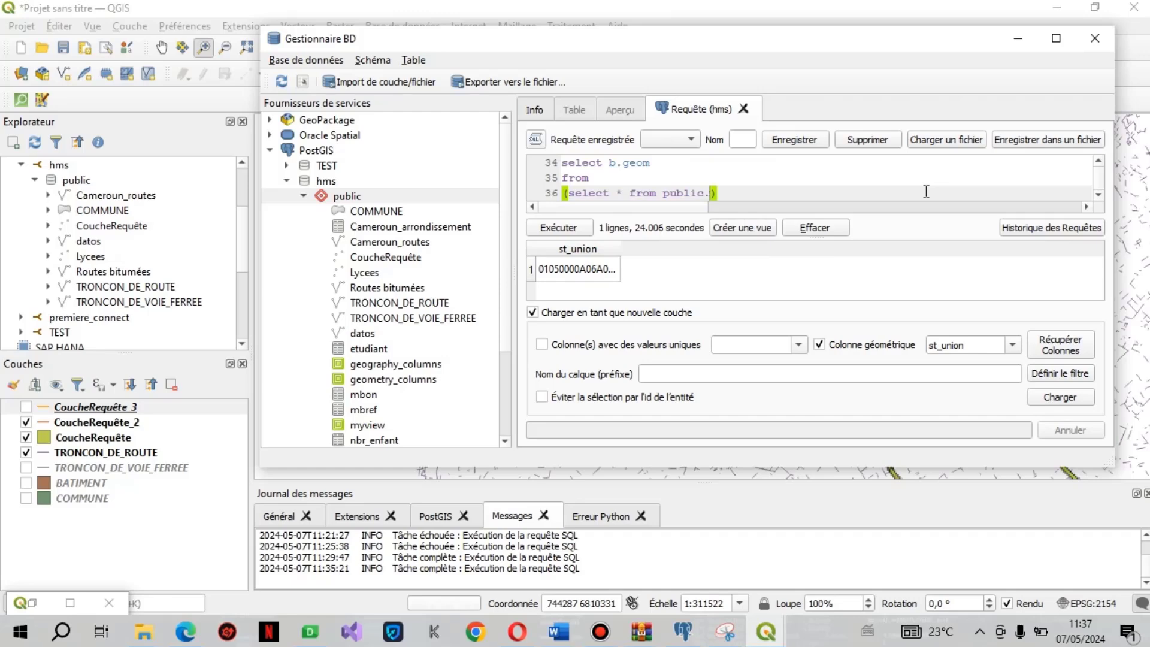
pyautogui.press('Left')
pyautogui.write('tro')
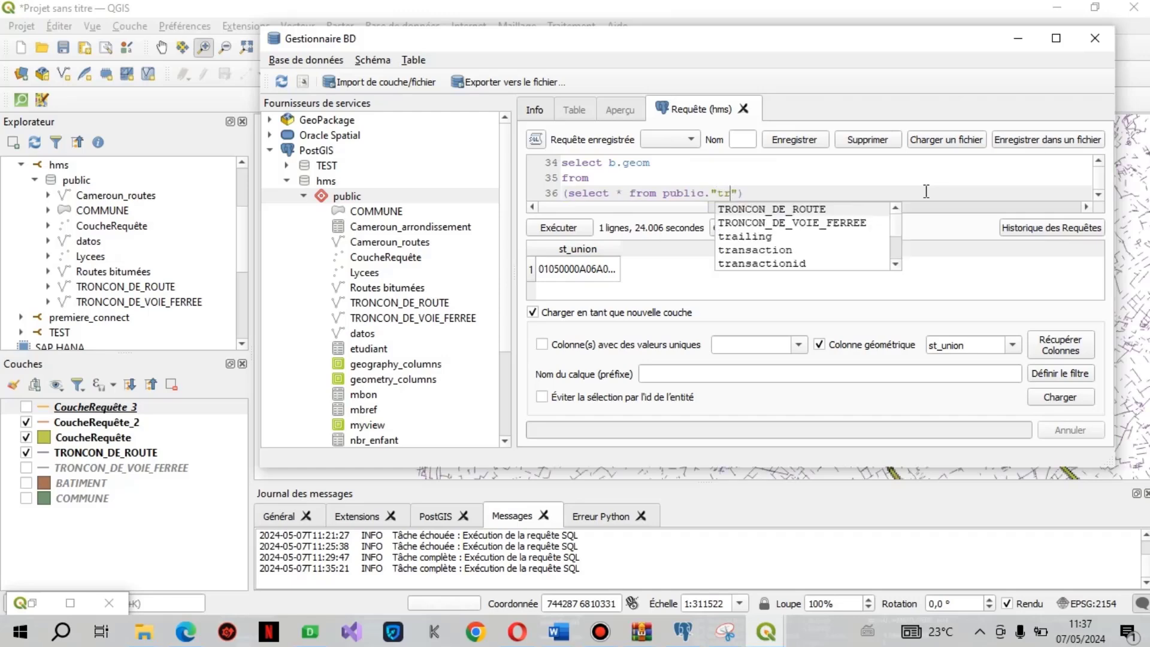
pyautogui.press('Return')
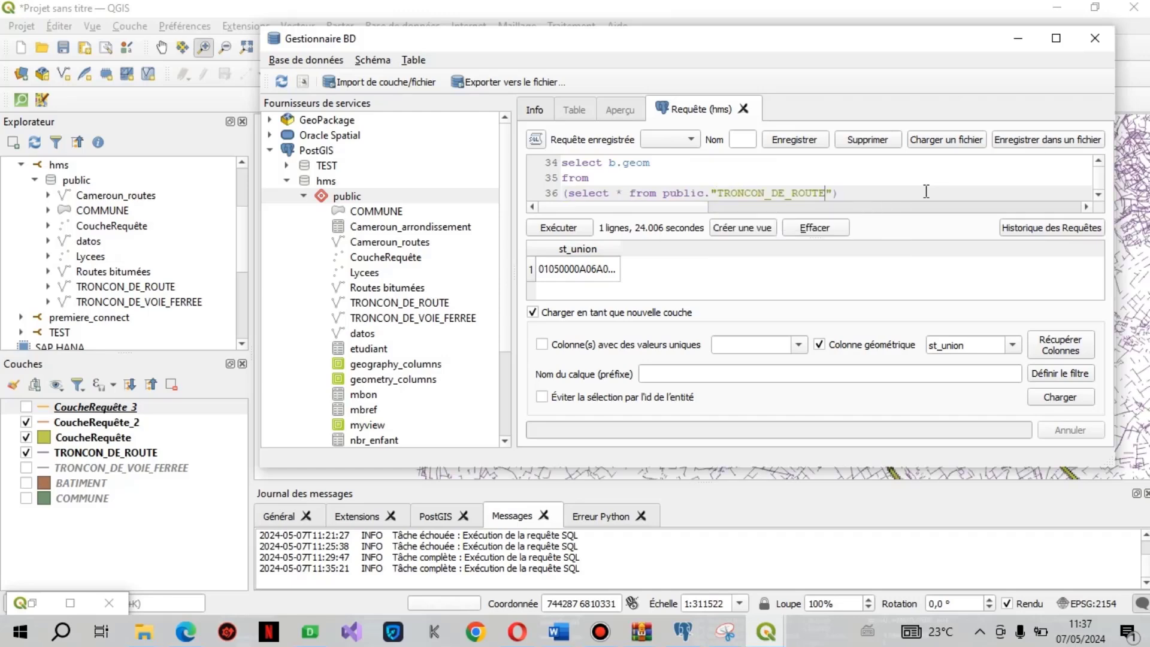
pyautogui.press('End')
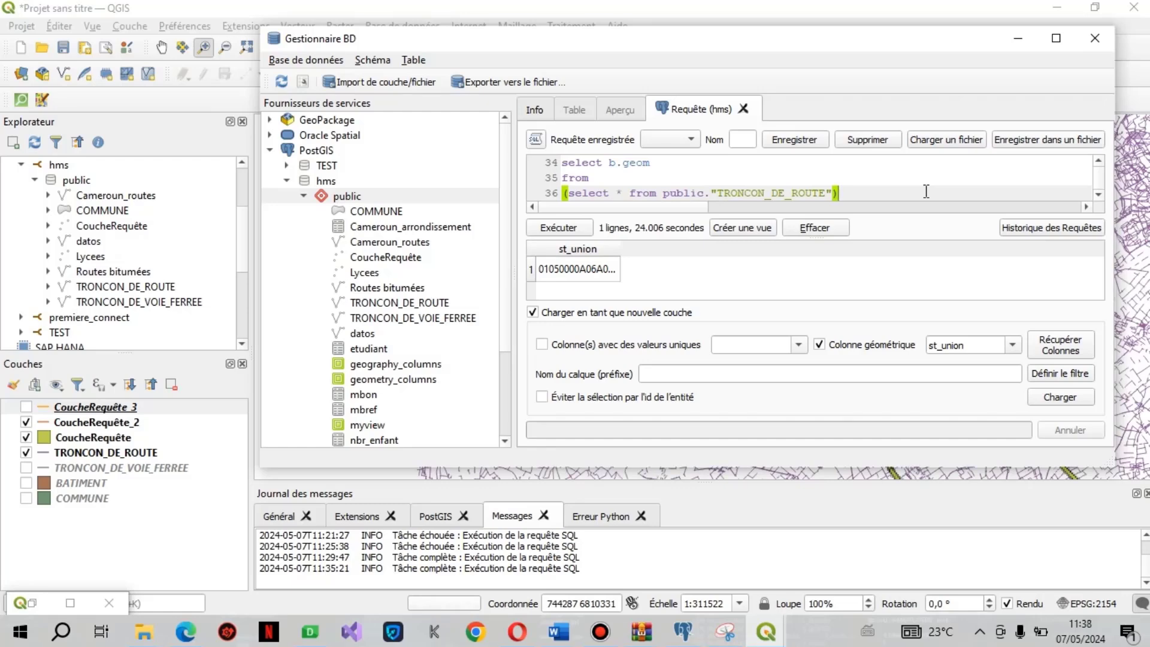
pyautogui.write('limit')
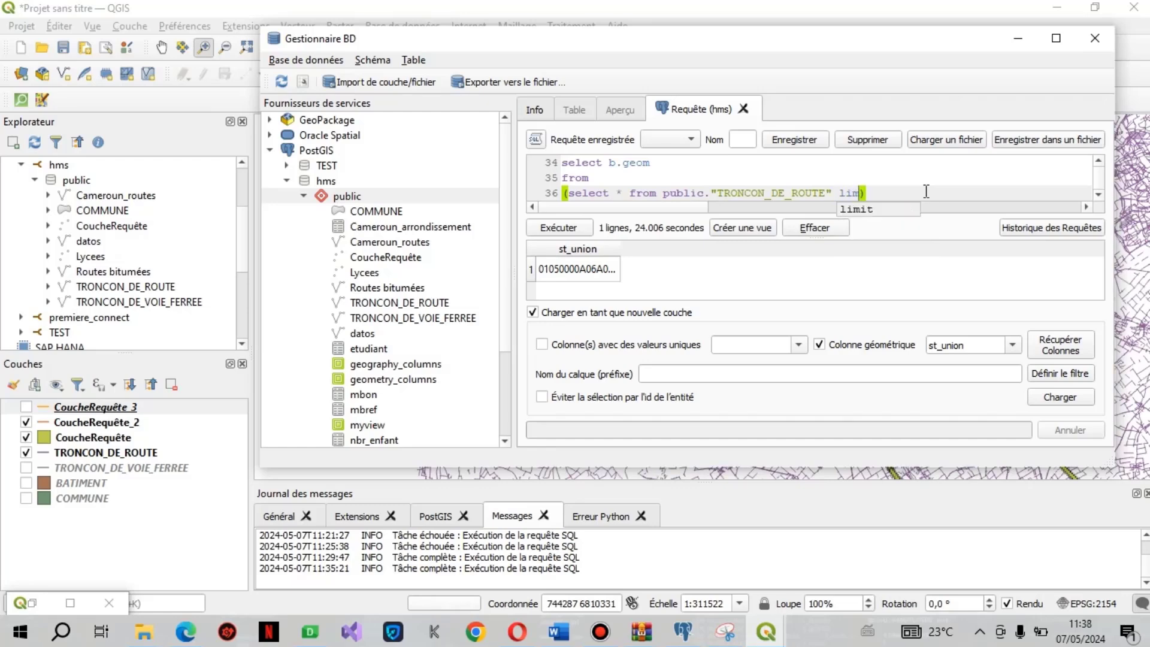
pyautogui.write('0000)')
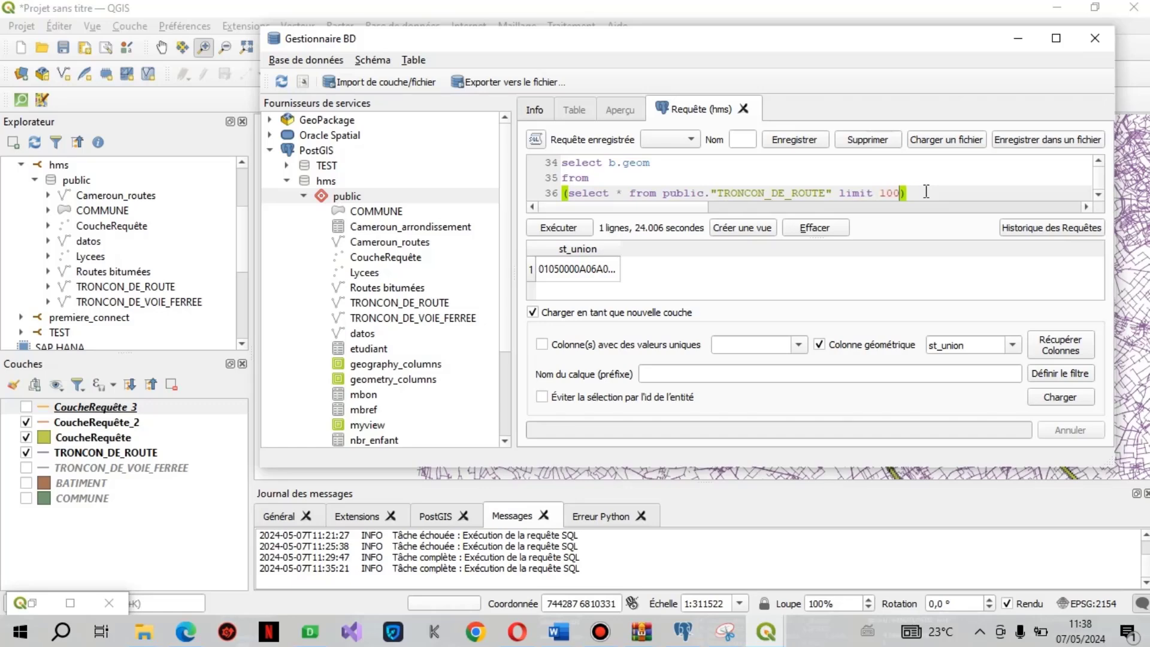
pyautogui.write(' a')
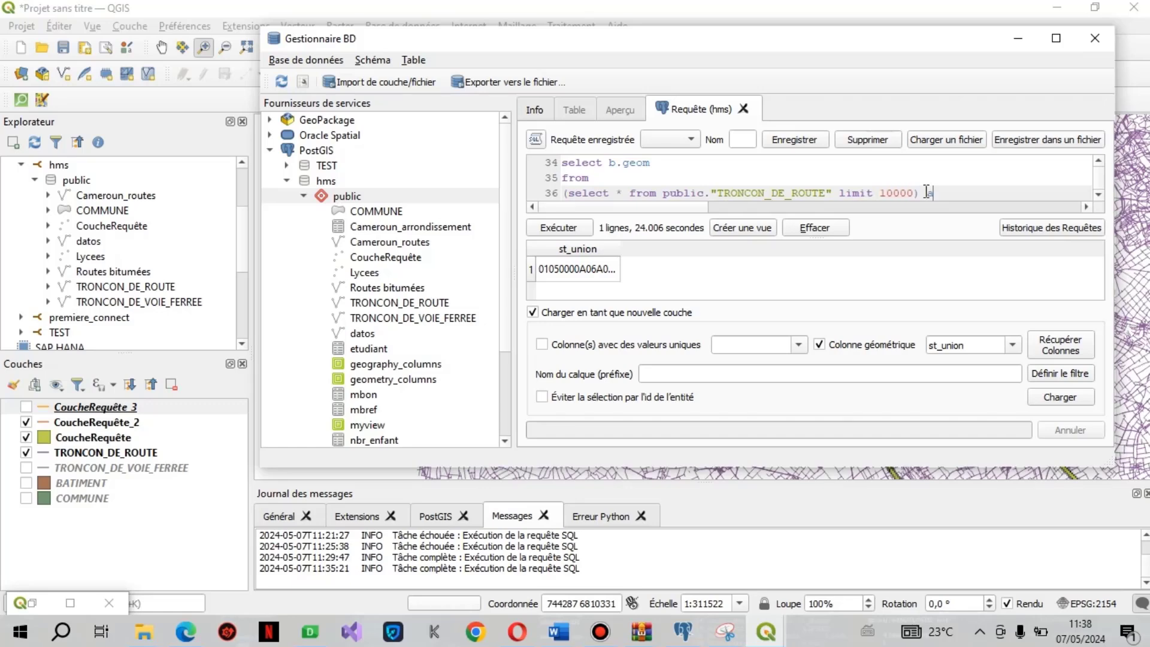
pyautogui.write(',')
pyautogui.press('Return')
# Add a second subquery aliased b that selects everything from public."COMMUNE" with limit 1000.
pyautogui.write('(select')
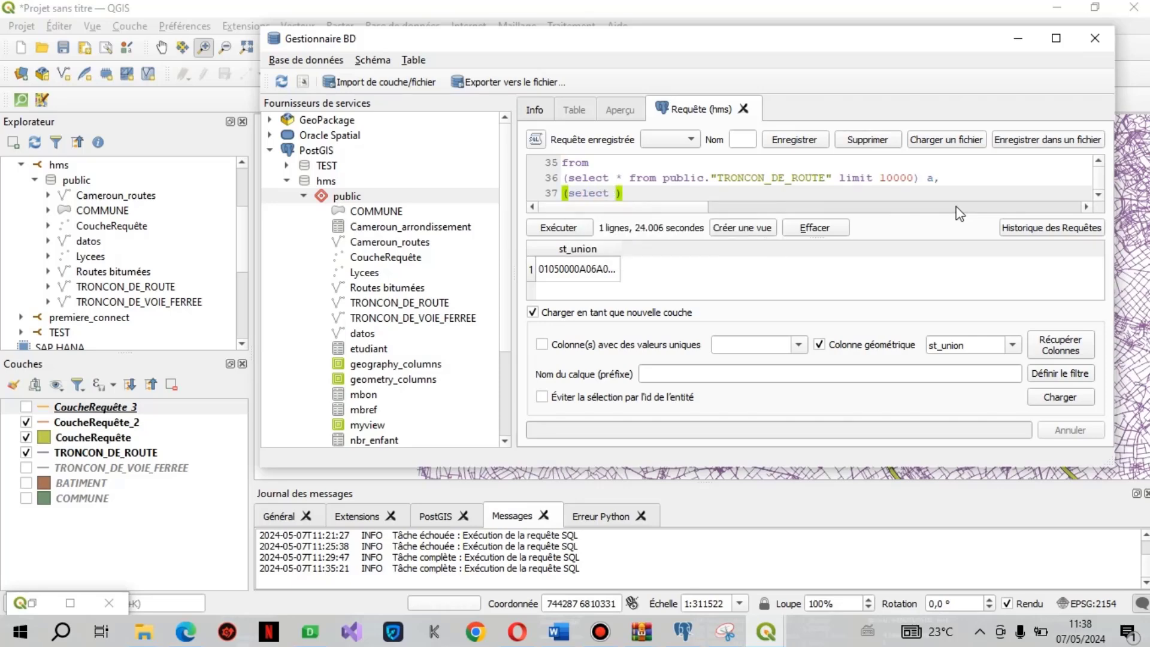
pyautogui.write(' * from public')
pyautogui.press('BackSpace')
pyautogui.write('."')
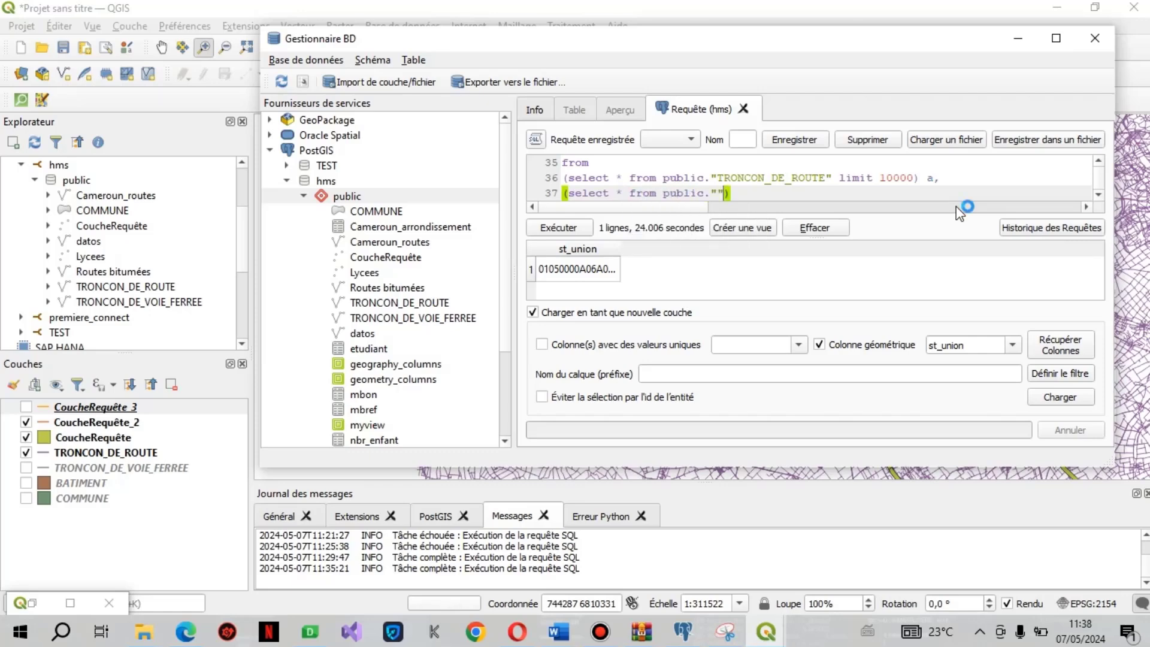
pyautogui.write('COMMUNE" limit ')
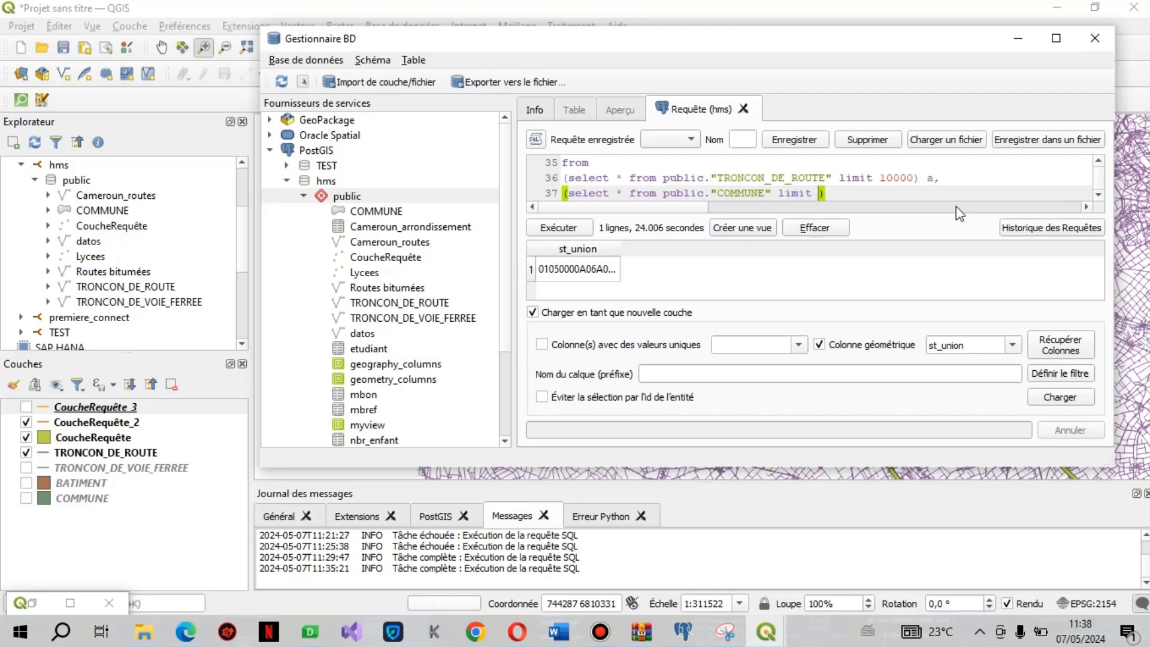
pyautogui.write('1000')
pyautogui.press('End')
pyautogui.write('n')
pyautogui.press('BackSpace')
pyautogui.write('b')
# Begin a where clause with st_intersects, using b.geom as its first argument.
pyautogui.press('Return')
pyautogui.write('where in')
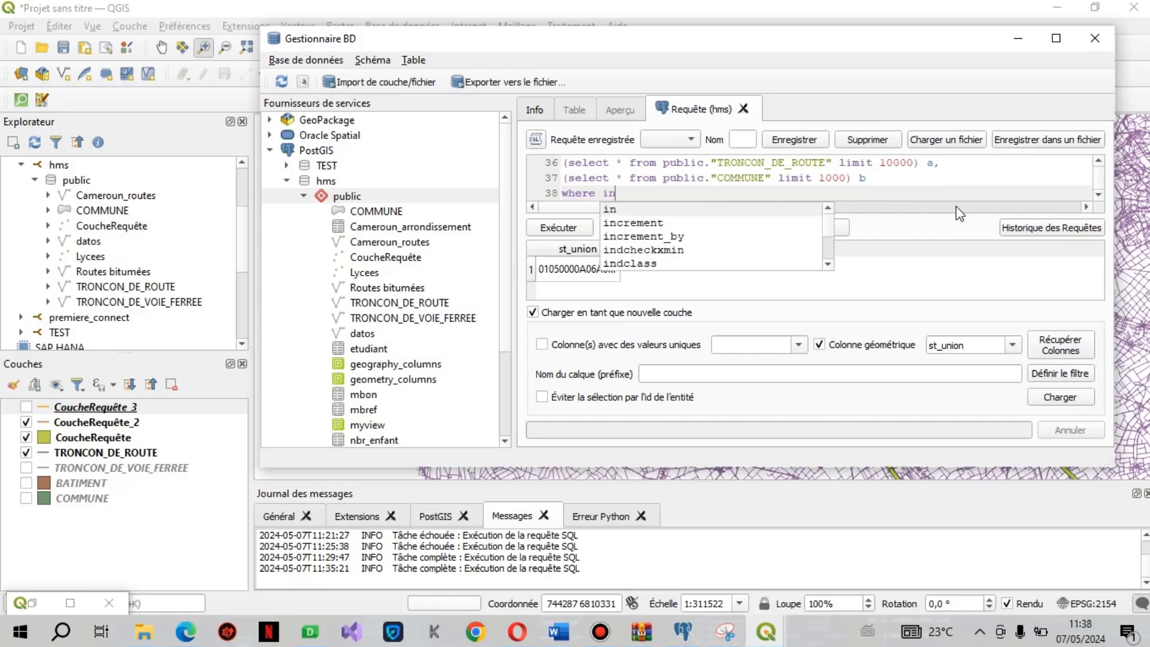
pyautogui.press('Escape')
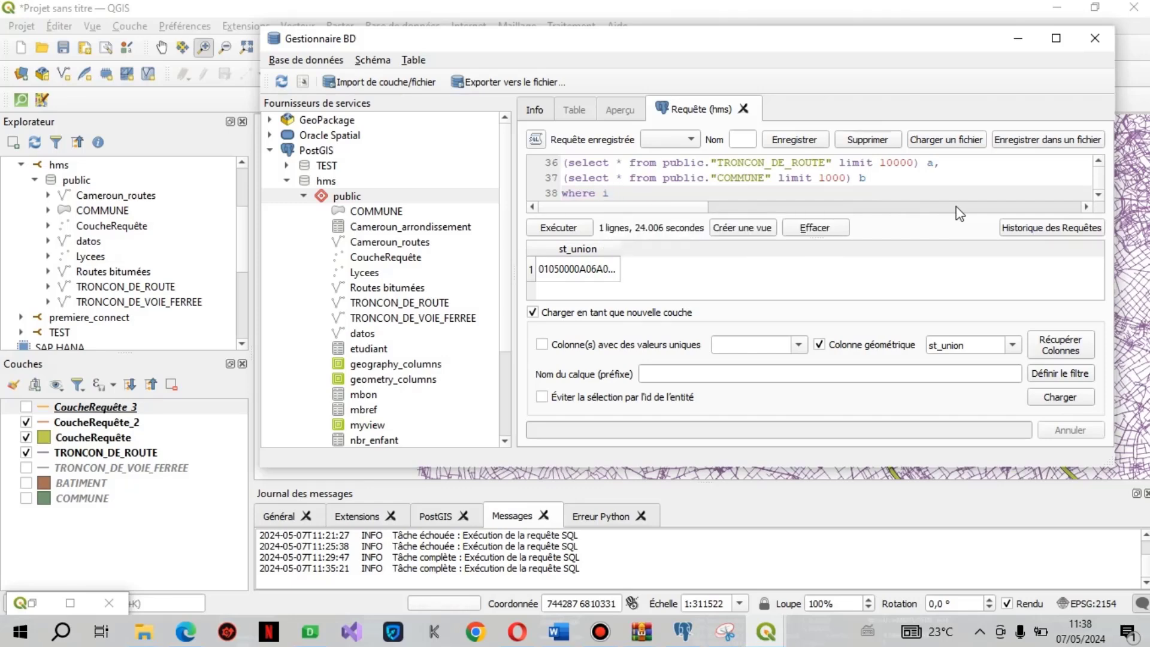
pyautogui.press('BackSpace')
pyautogui.press('BackSpace')
pyautogui.write('st')
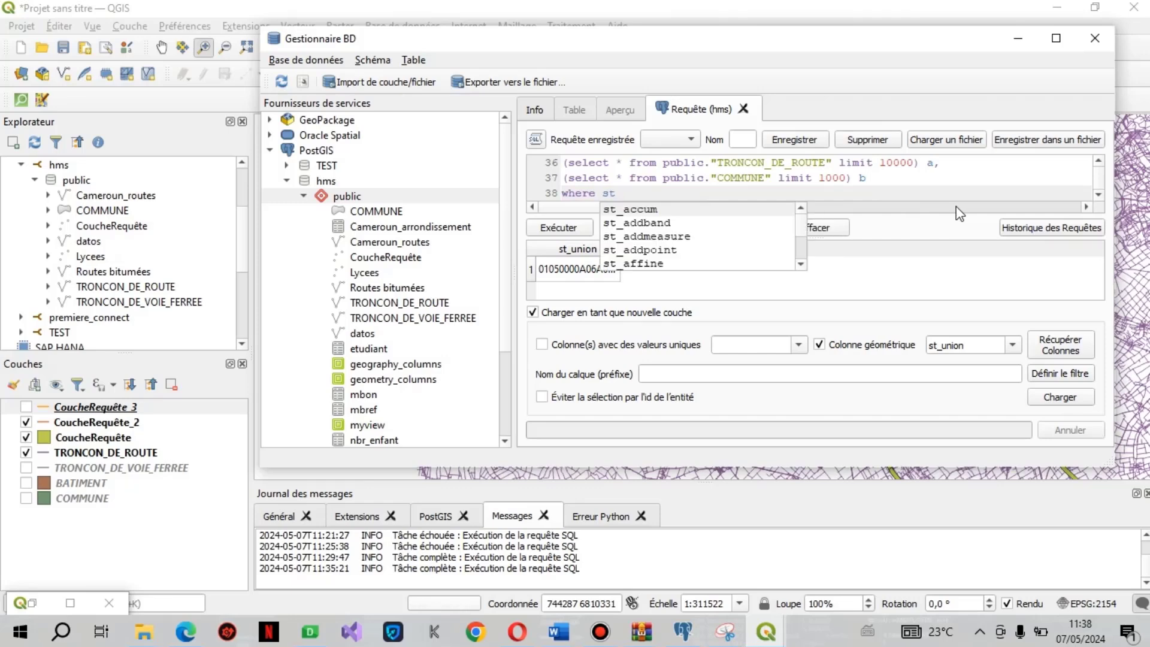
pyautogui.press('Escape')
pyautogui.write('0=')
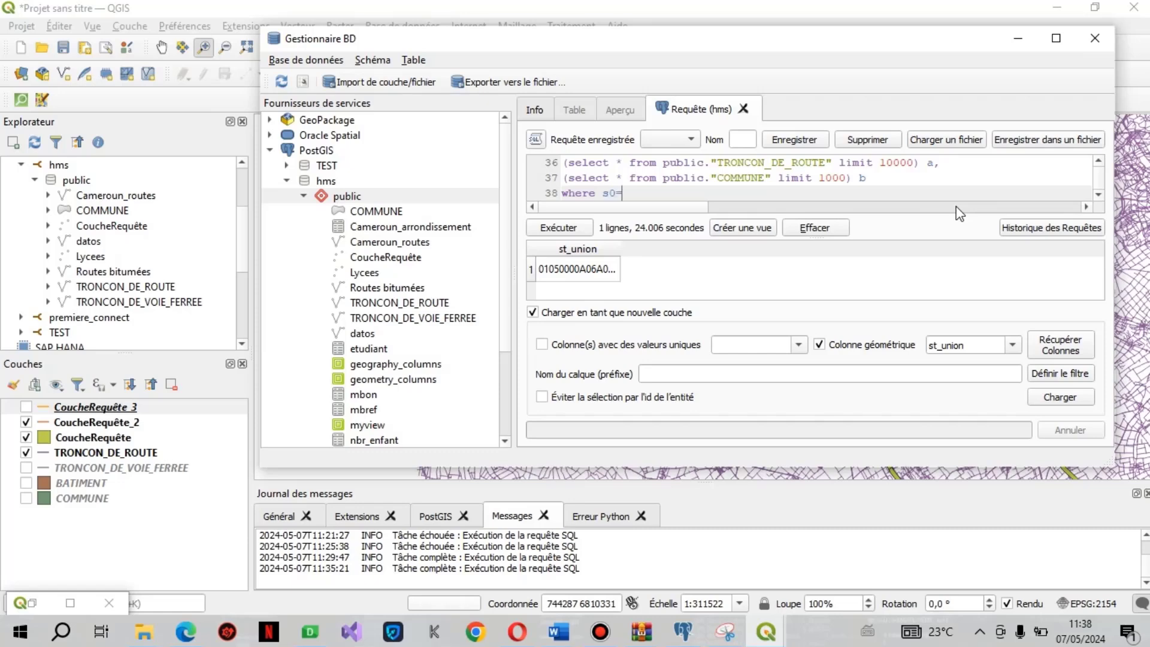
pyautogui.press('BackSpace')
pyautogui.write('t_')
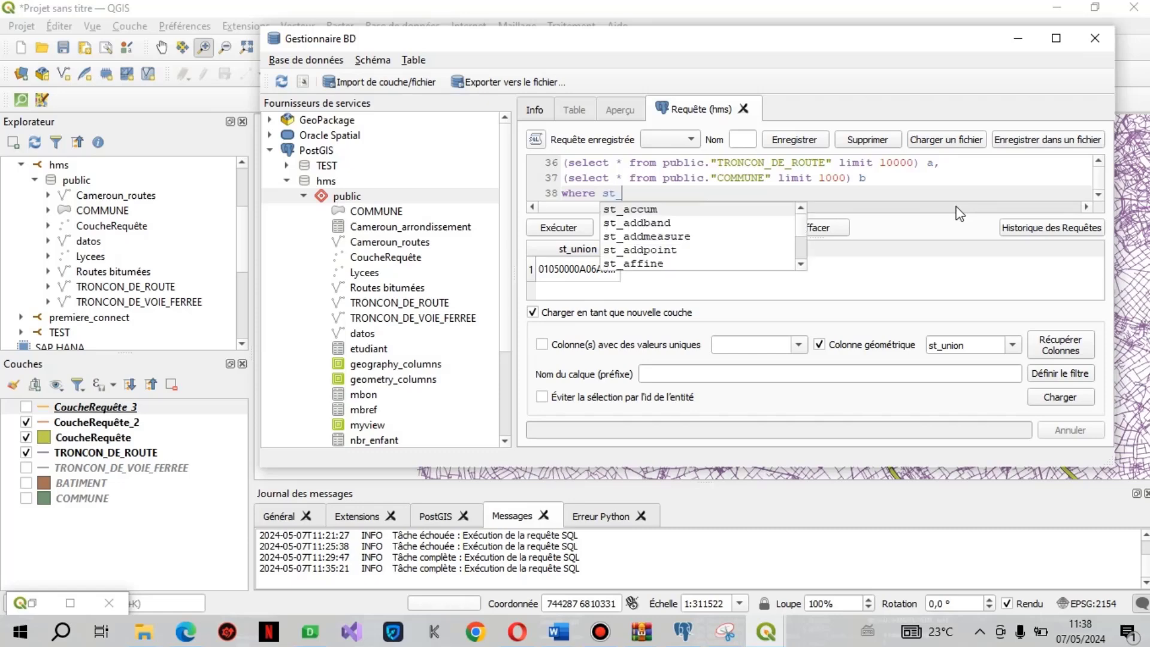
pyautogui.write('intersects(a.g')
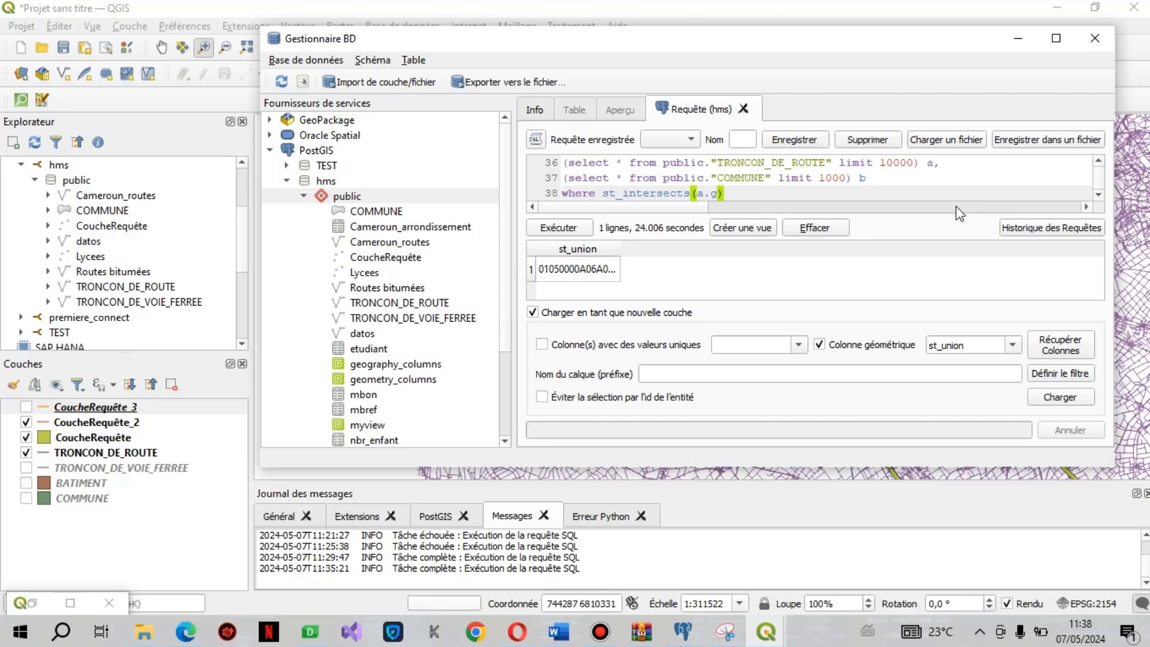
pyautogui.press('BackSpace')
pyautogui.press('BackSpace')
pyautogui.press('BackSpace')
pyautogui.write('b.ge')
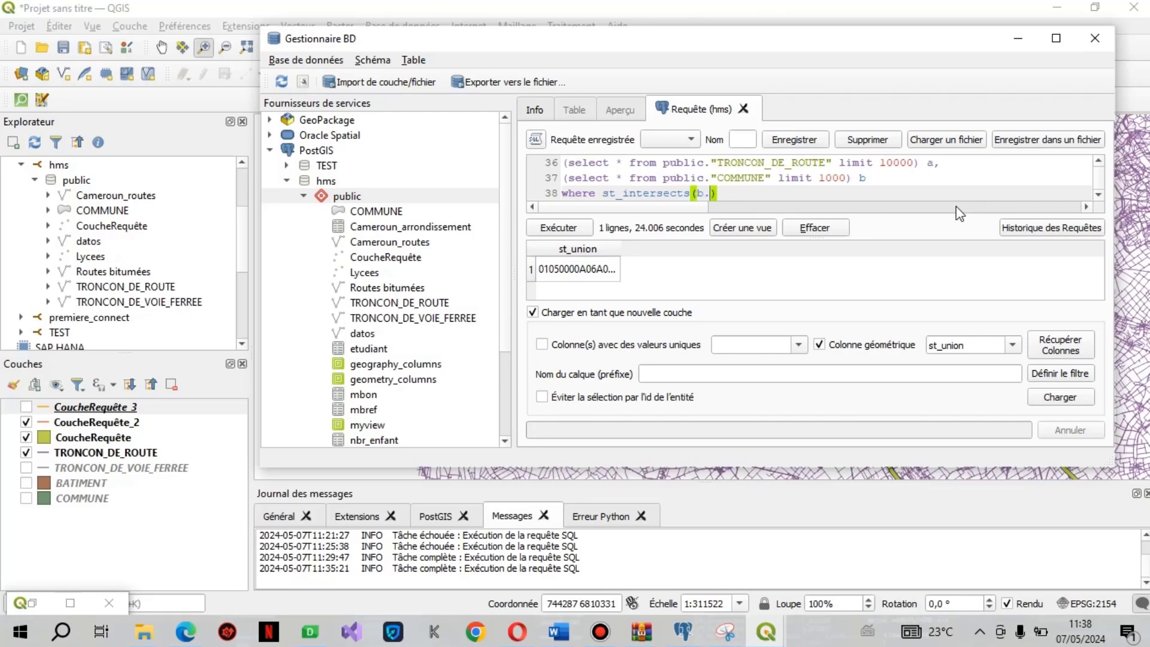
pyautogui.write('om,st(')
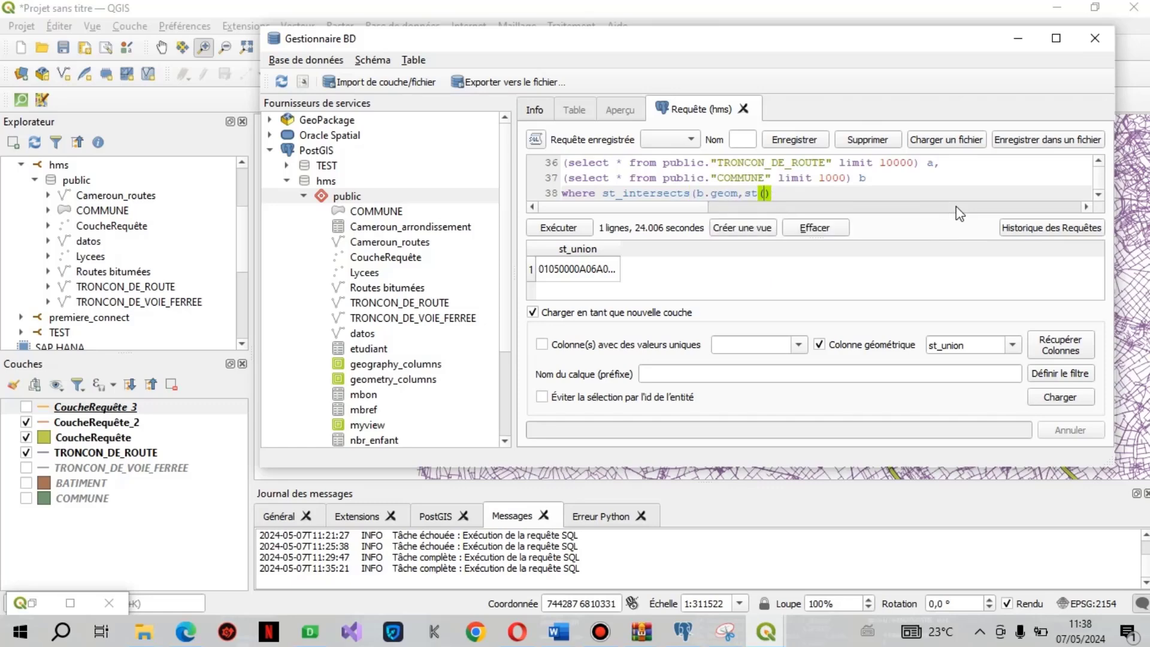
# Complete the intersection test with st_buffer(a.geom, 100) as its second argument.
pyautogui.press('BackSpace')
pyautogui.write('_buffer(a.geo')
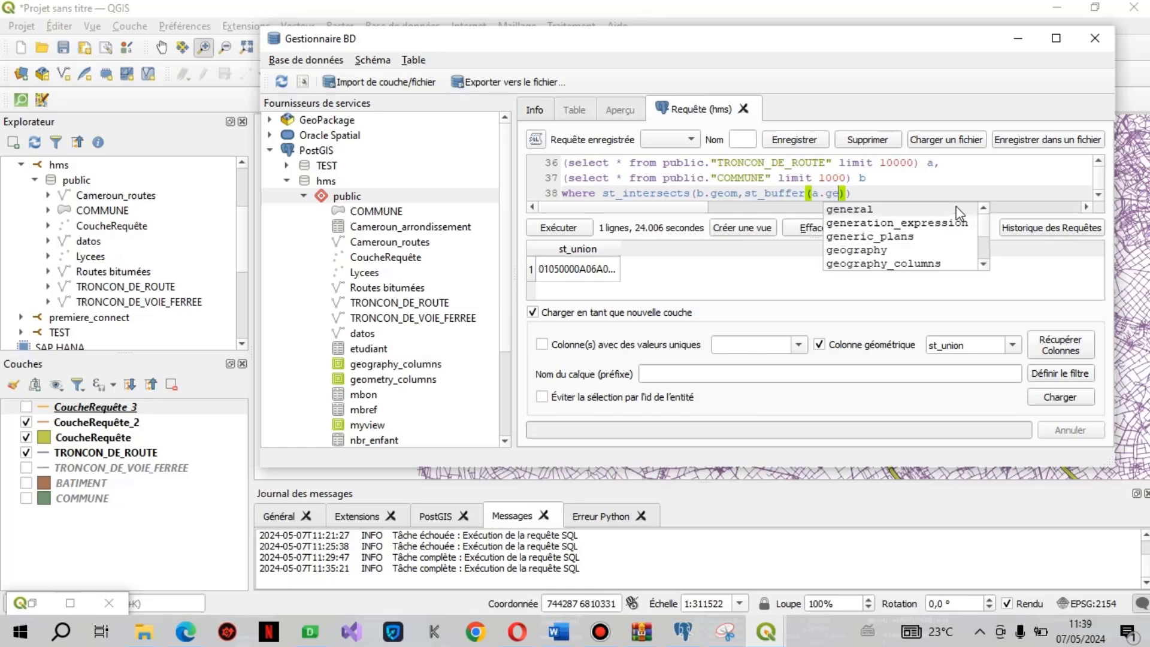
pyautogui.press('Down')
pyautogui.press('Down')
pyautogui.press('Return')
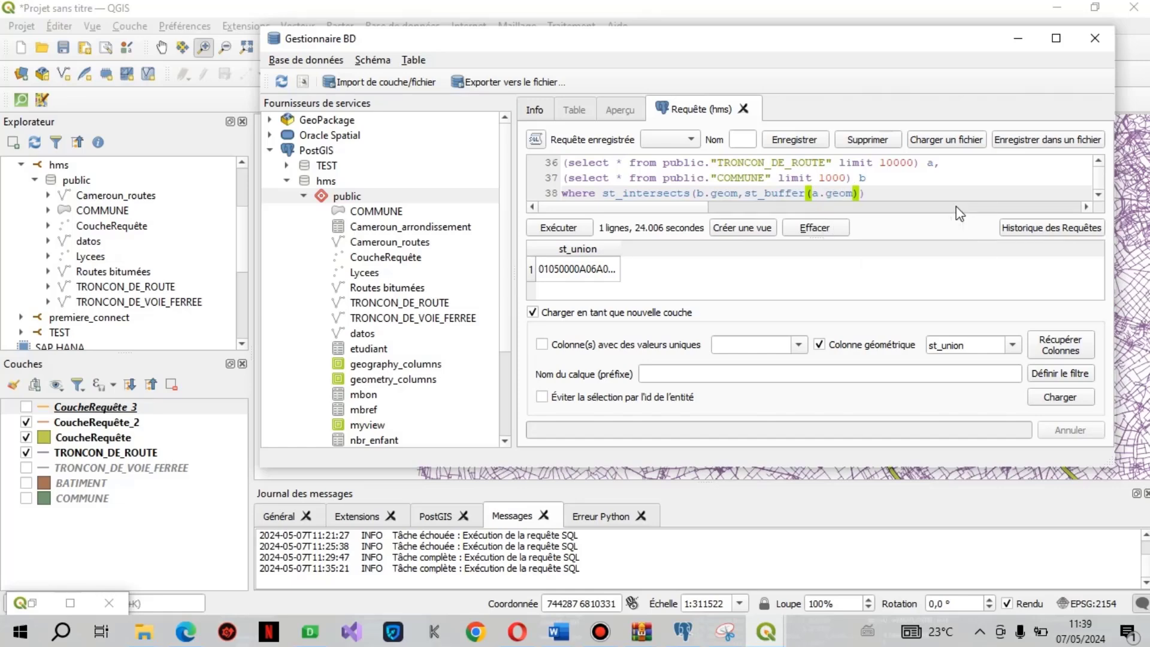
pyautogui.write(', ')
pyautogui.write('30')
pyautogui.press('BackSpace')
pyautogui.write('99')
pyautogui.press('BackSpace')
pyautogui.press('BackSpace')
pyautogui.write('00')
pyautogui.write(')')
# Add limit 100 on a new line at the end of the intersection query.
pyautogui.press('Return')
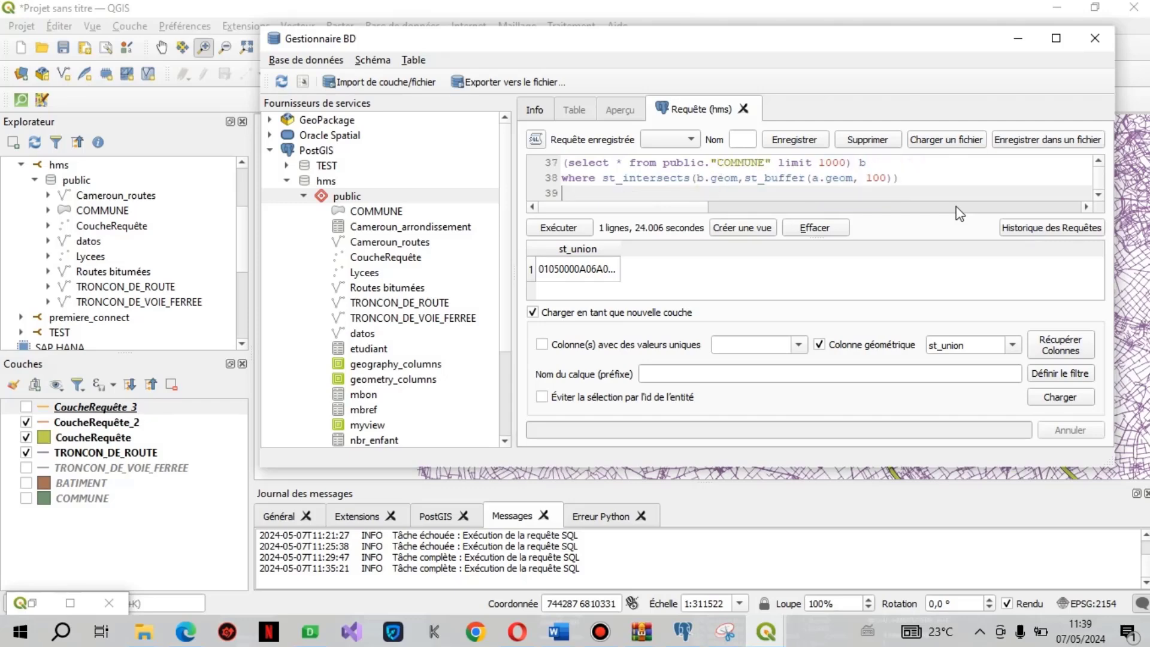
pyautogui.write('imit 100')
pyautogui.press('Up')
pyautogui.press('Up')
pyautogui.press('Up')
pyautogui.press('Up')
pyautogui.press('Up')
pyautogui.press('Up')
pyautogui.write('l')
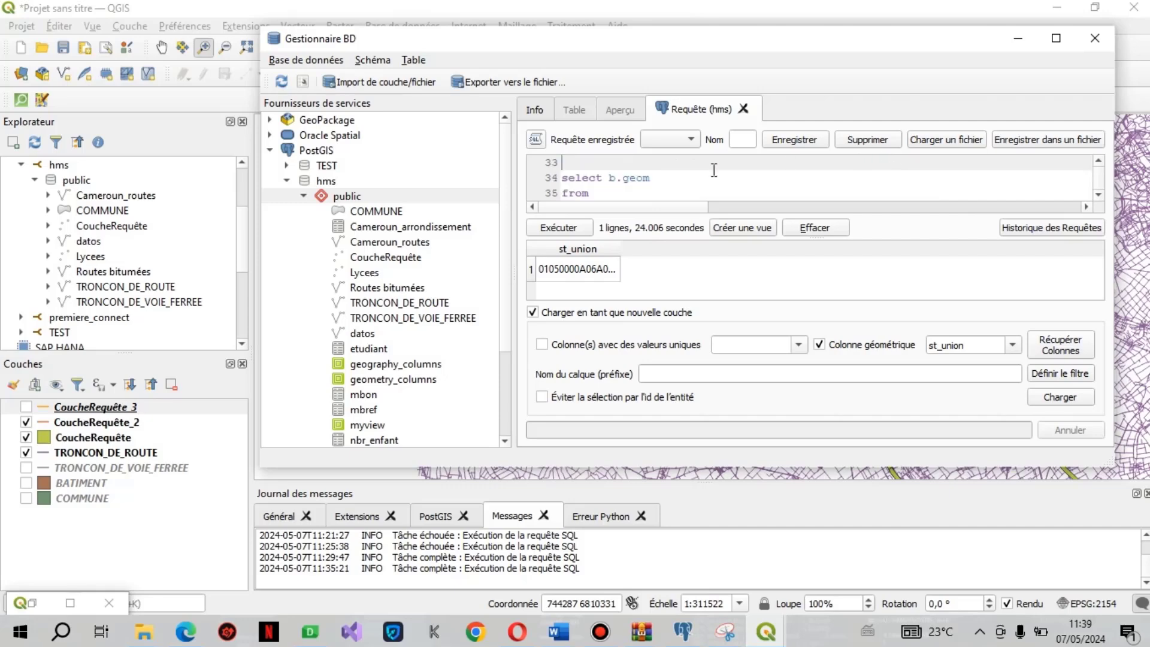
# Run only the new COMMUNE intersection query and load its result as a new map layer, using geom as the geometry column.
pyautogui.moveTo(563, 181); pyautogui.dragTo(651, 293)
pyautogui.doubleClick(564, 179)
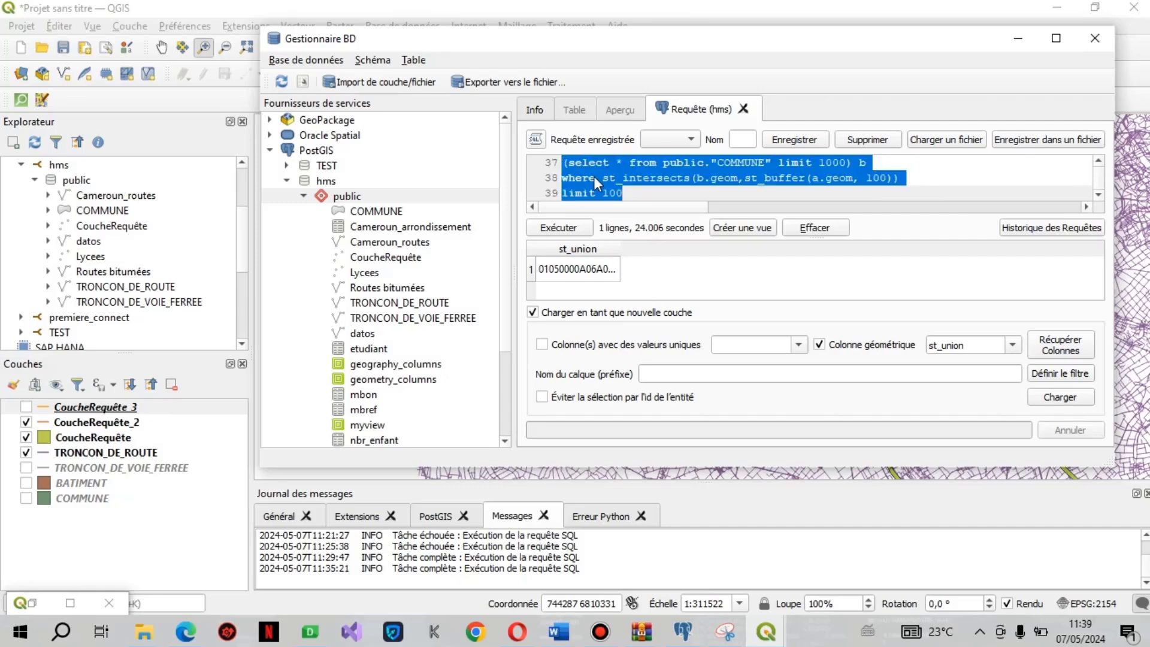
pyautogui.click(556, 228)
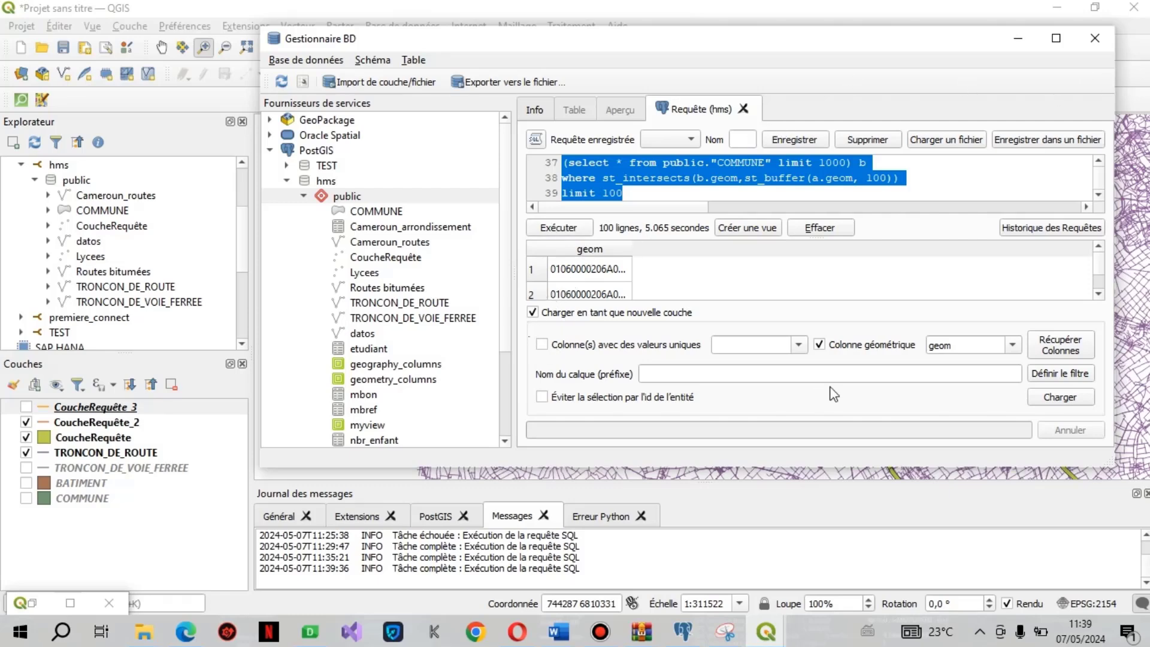
pyautogui.click(1064, 397)
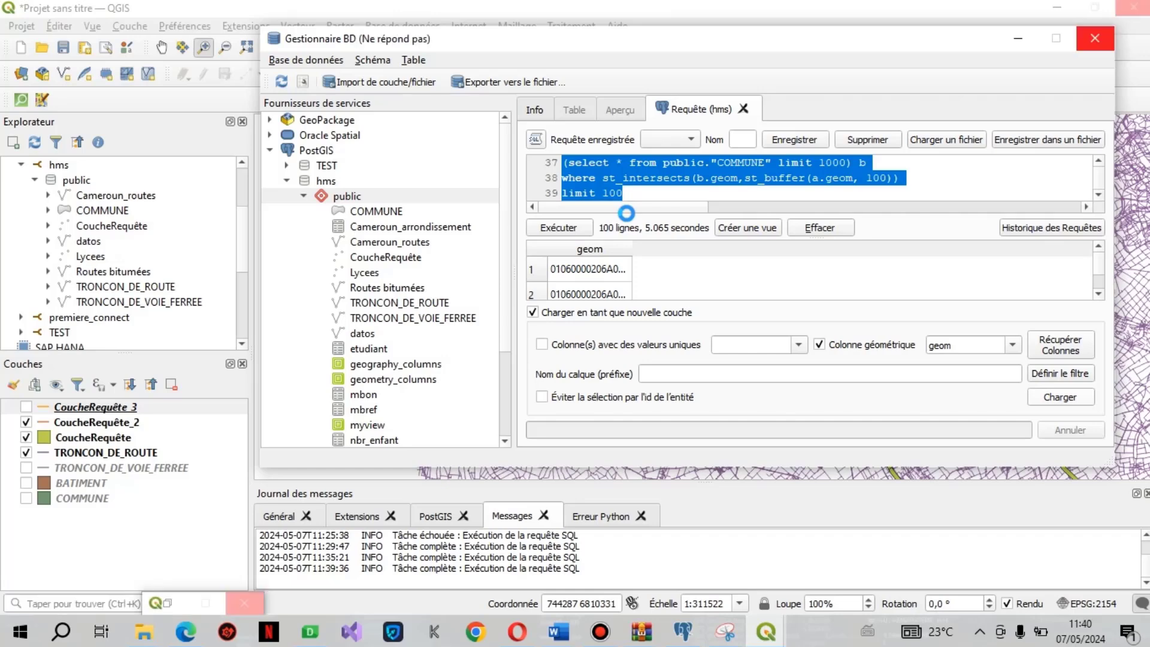
# Return to the map, hide CoucheRequête_2, CoucheRequête and TRONCON_DE_ROUTE, and show CoucheRequête_3 with CoucheRequête_4.
pyautogui.click(1029, 41)
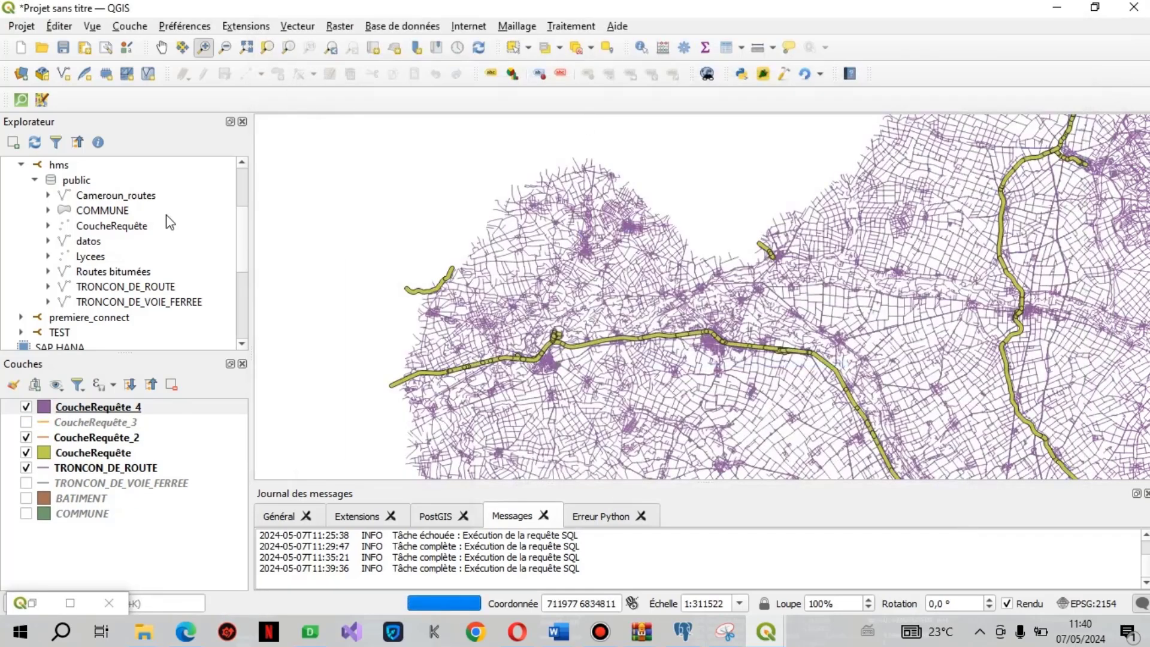
pyautogui.click(26, 438)
pyautogui.click(26, 453)
pyautogui.click(26, 468)
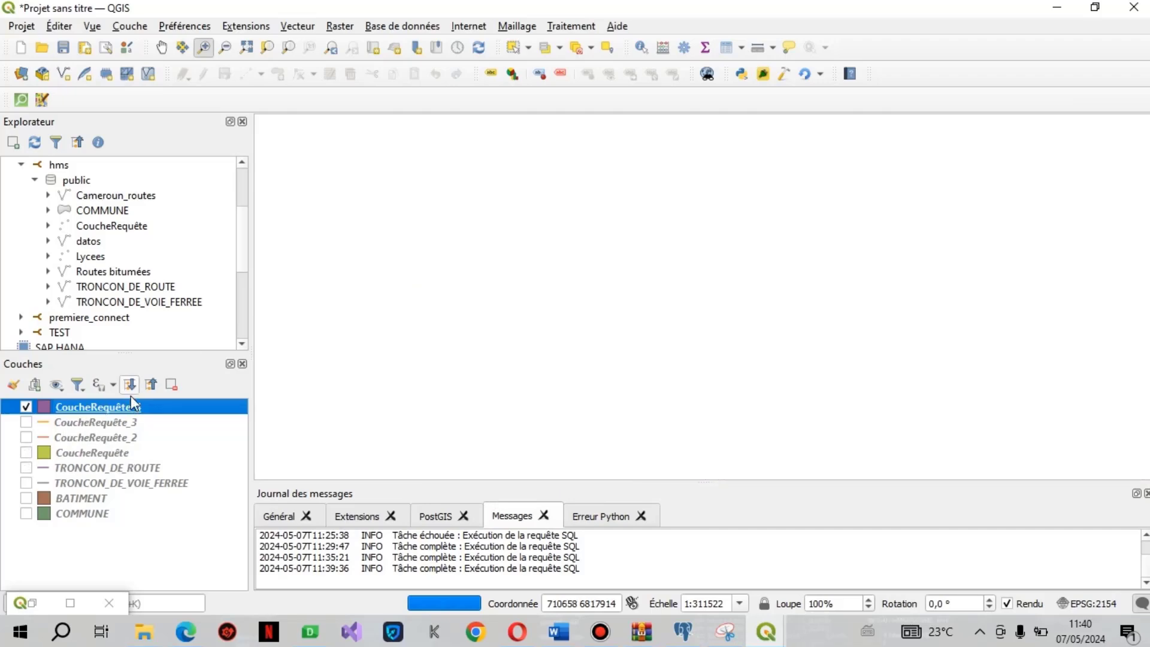
pyautogui.click(27, 423)
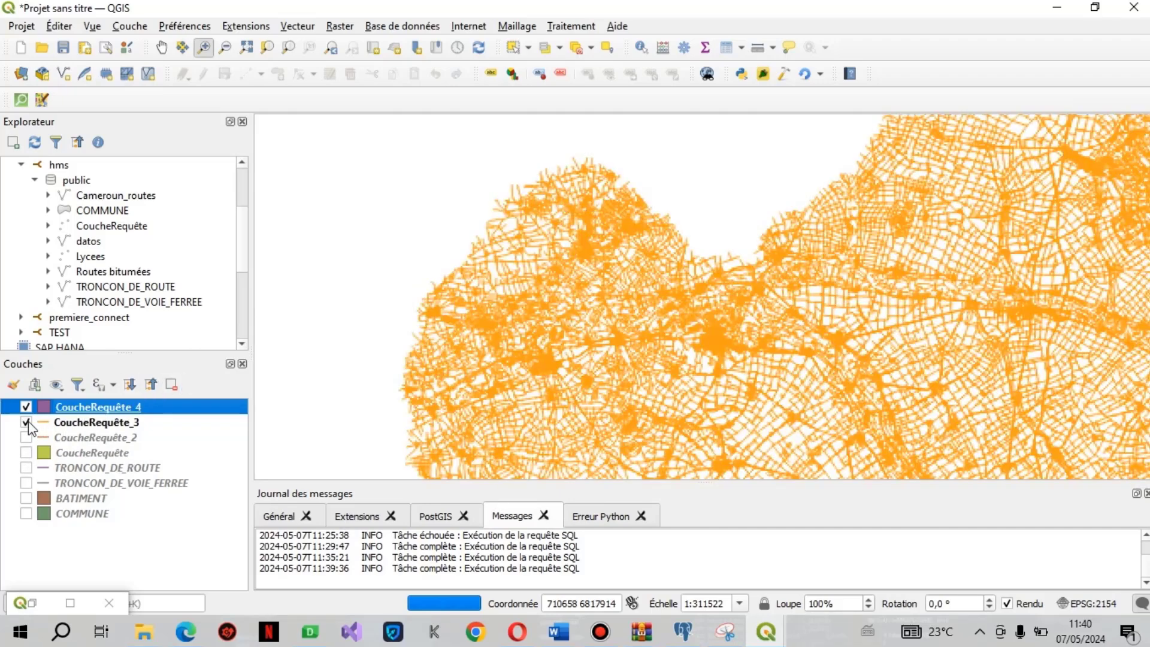